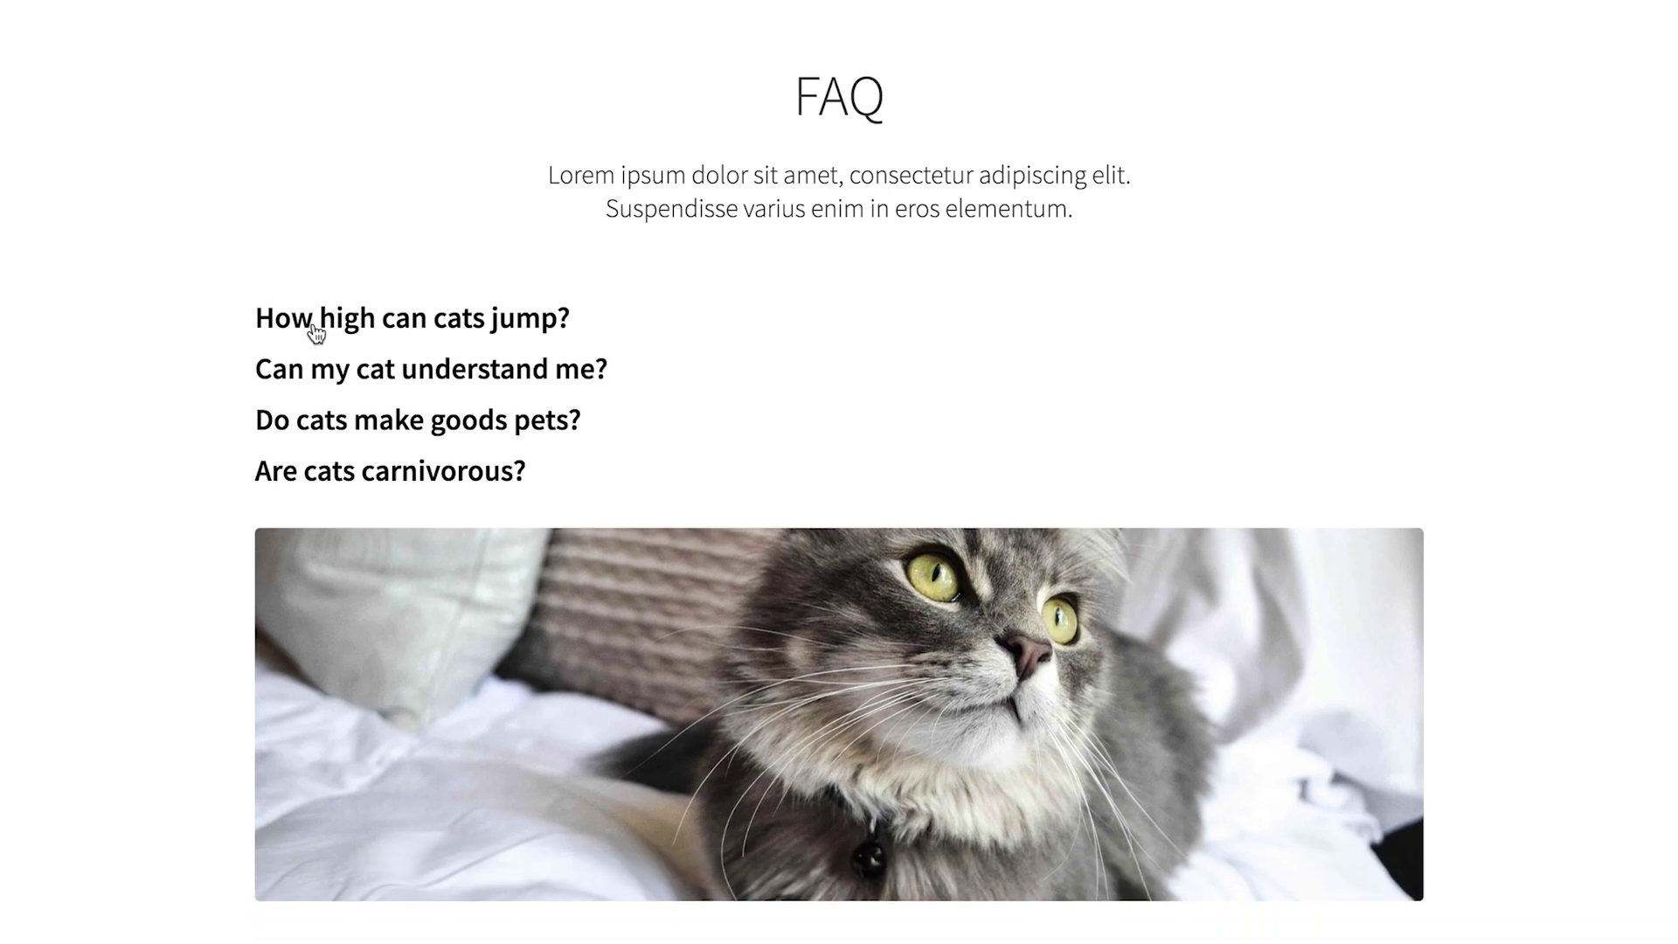
# Step: Expand the FAQ questions on the finished page one after another to examine how the accordion opens and closes
pyautogui.click(328, 371)
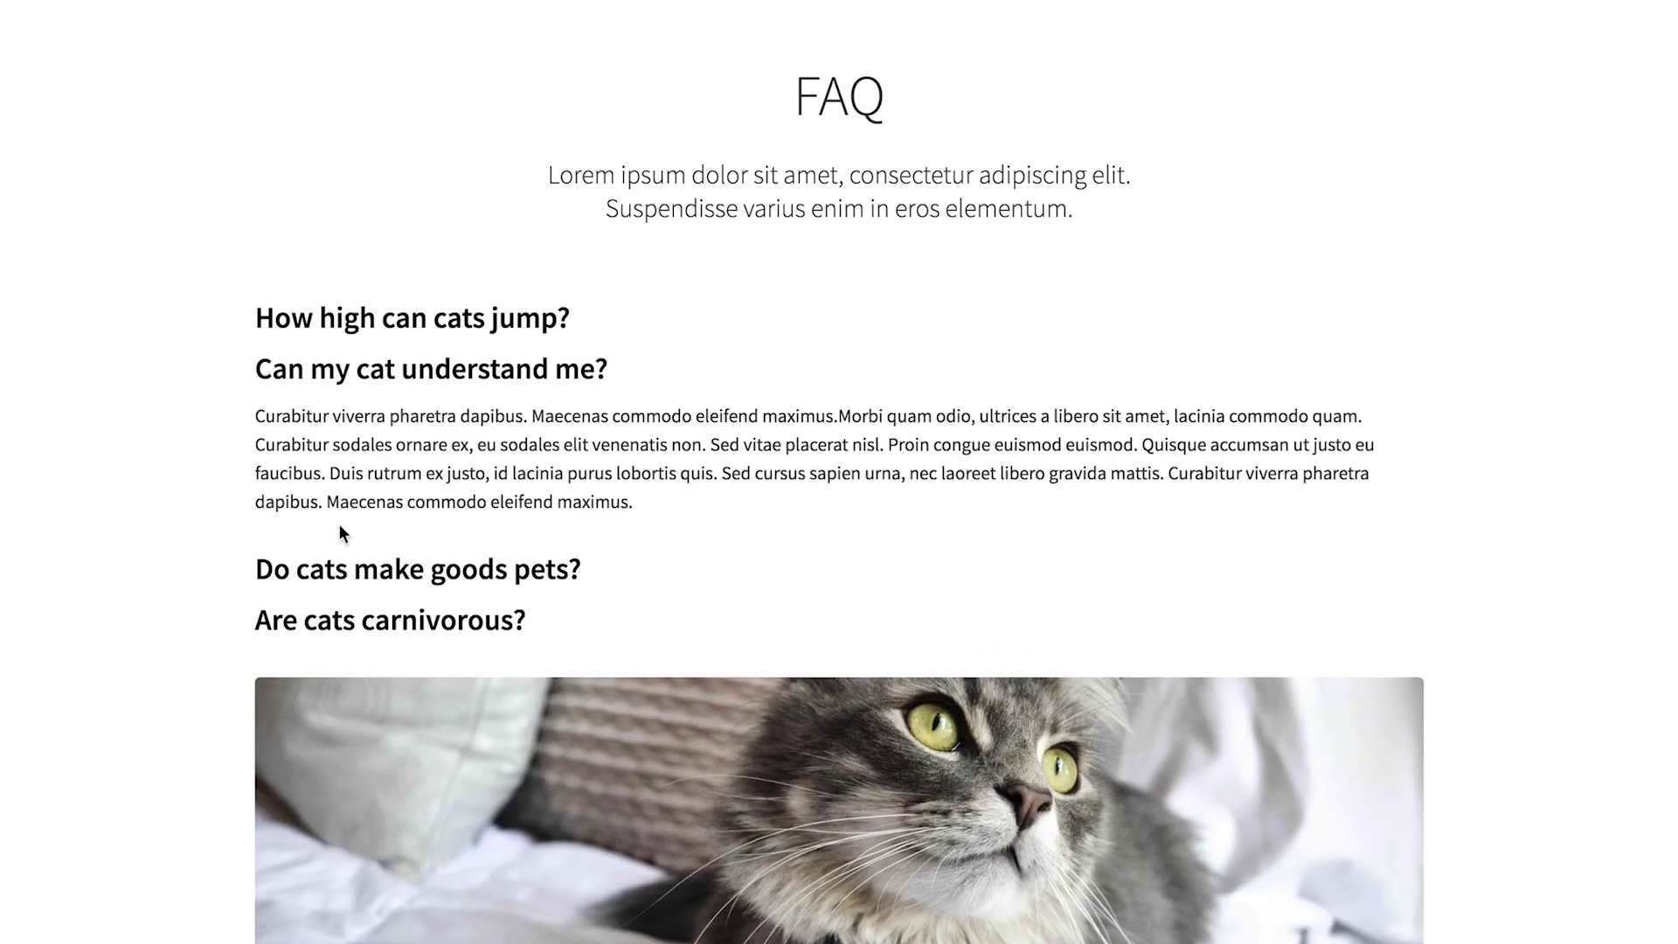
pyautogui.click(341, 568)
pyautogui.click(348, 770)
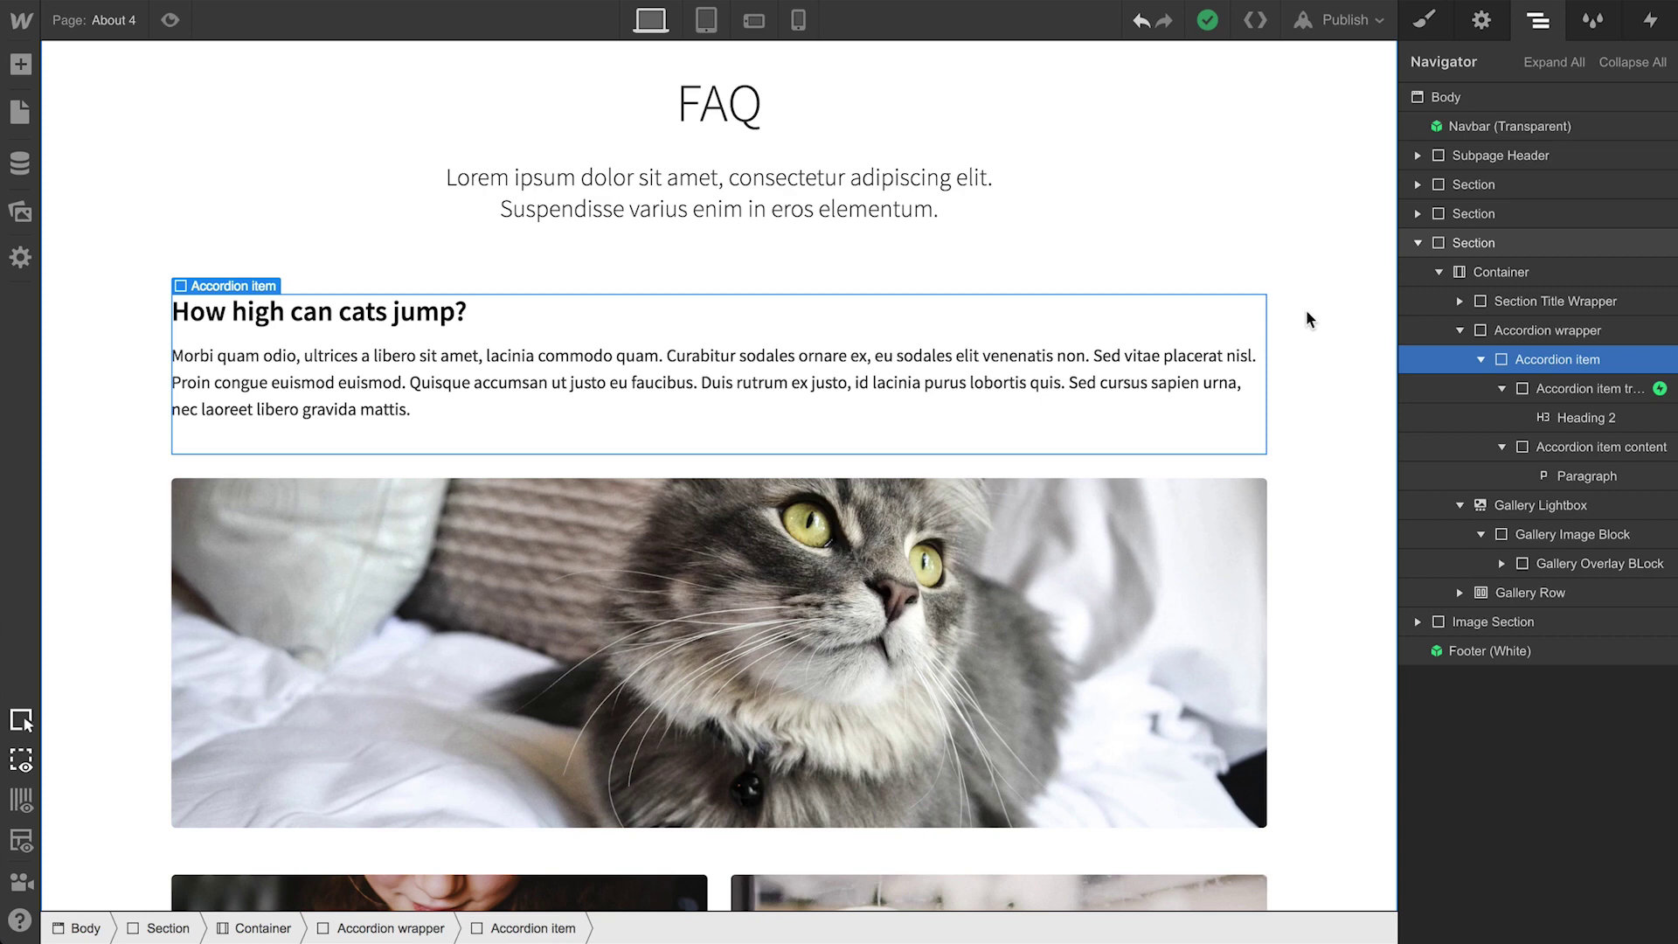
# Step: Duplicate the accordion item three times inside the accordion wrapper
pyautogui.press('super+d')
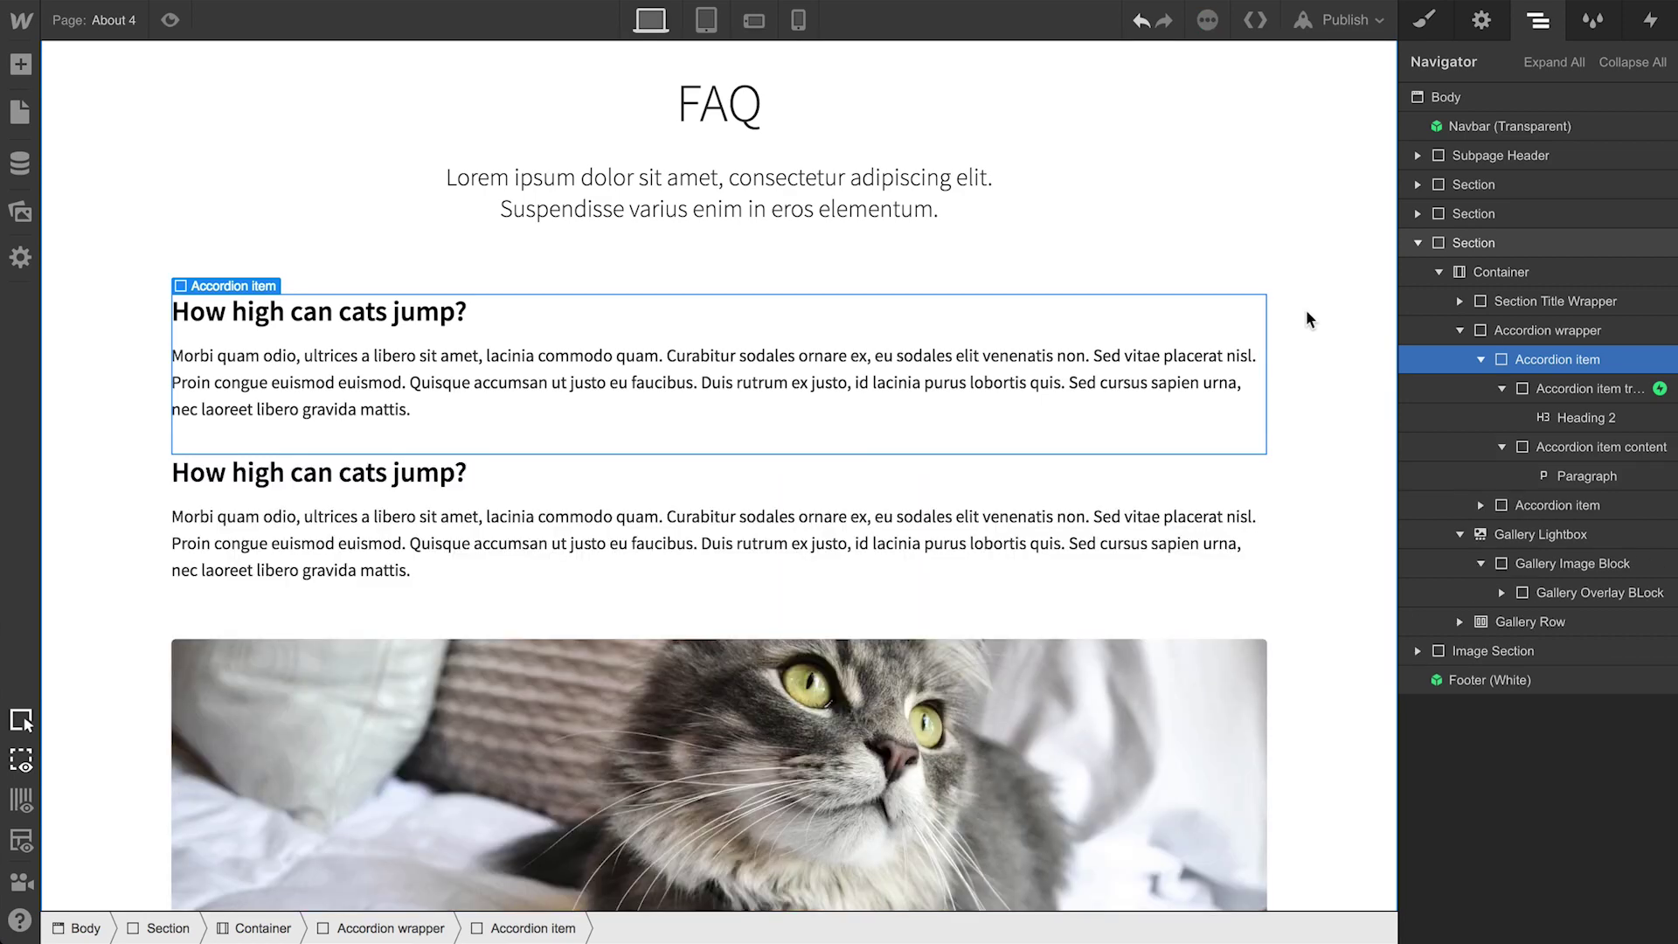
pyautogui.press('super+d')
pyautogui.press('super+d')
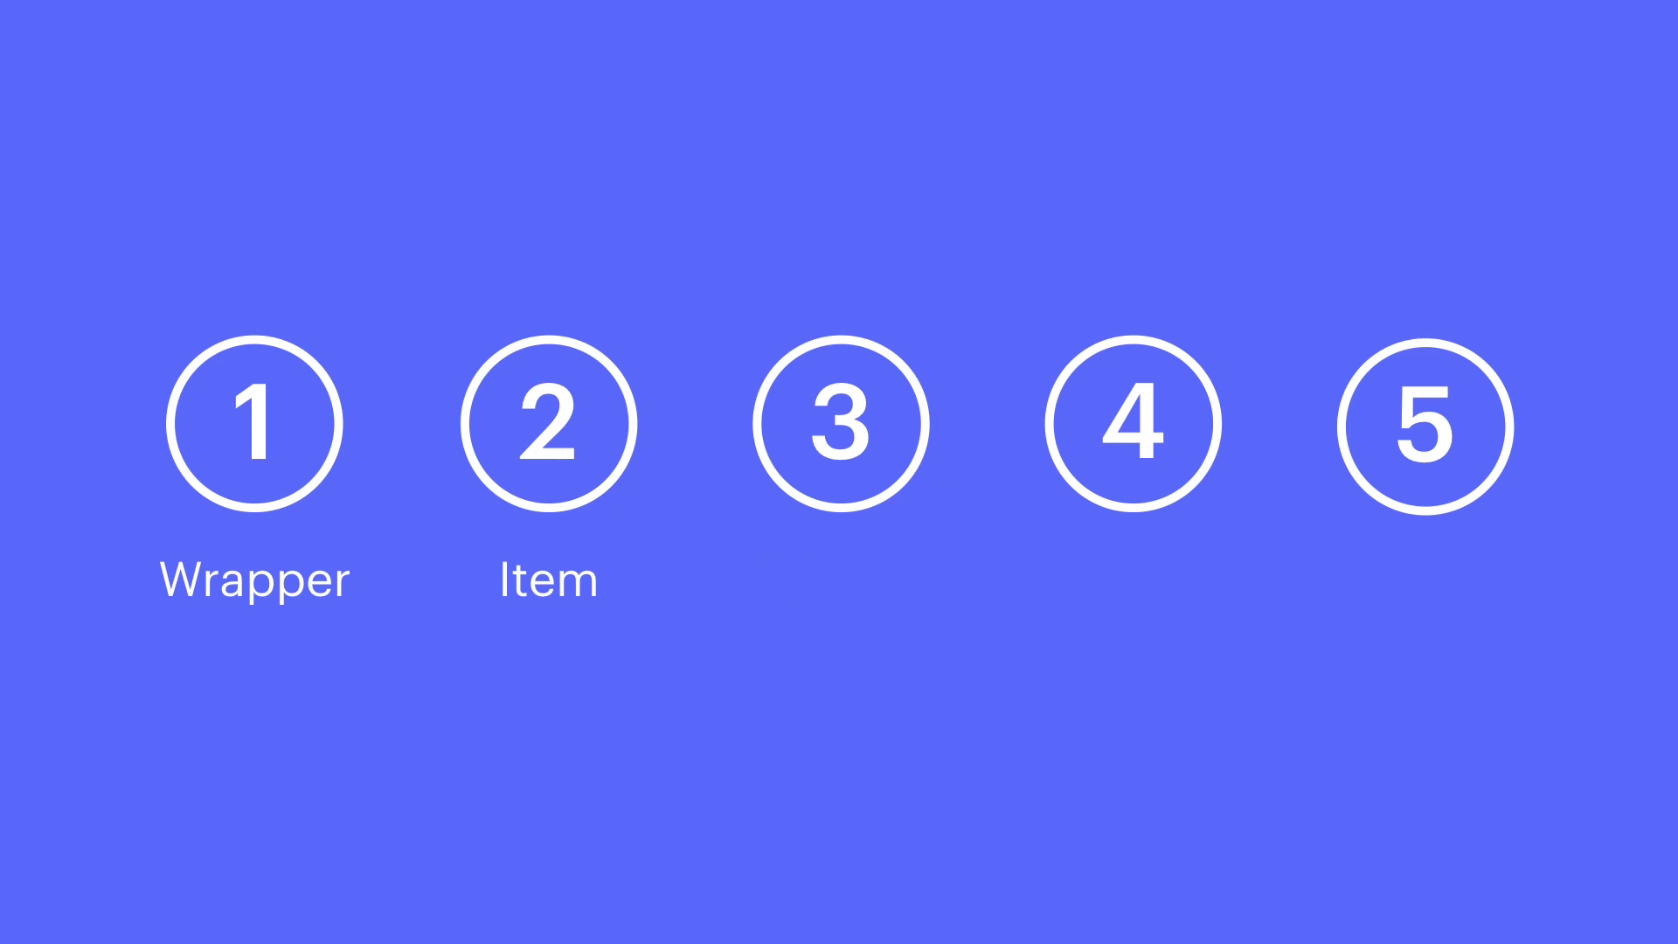
# Step: Enter "How high can cats jump?" as the trigger heading and place a paragraph inside the accordion item content block
pyautogui.write('How high can cats jump?')
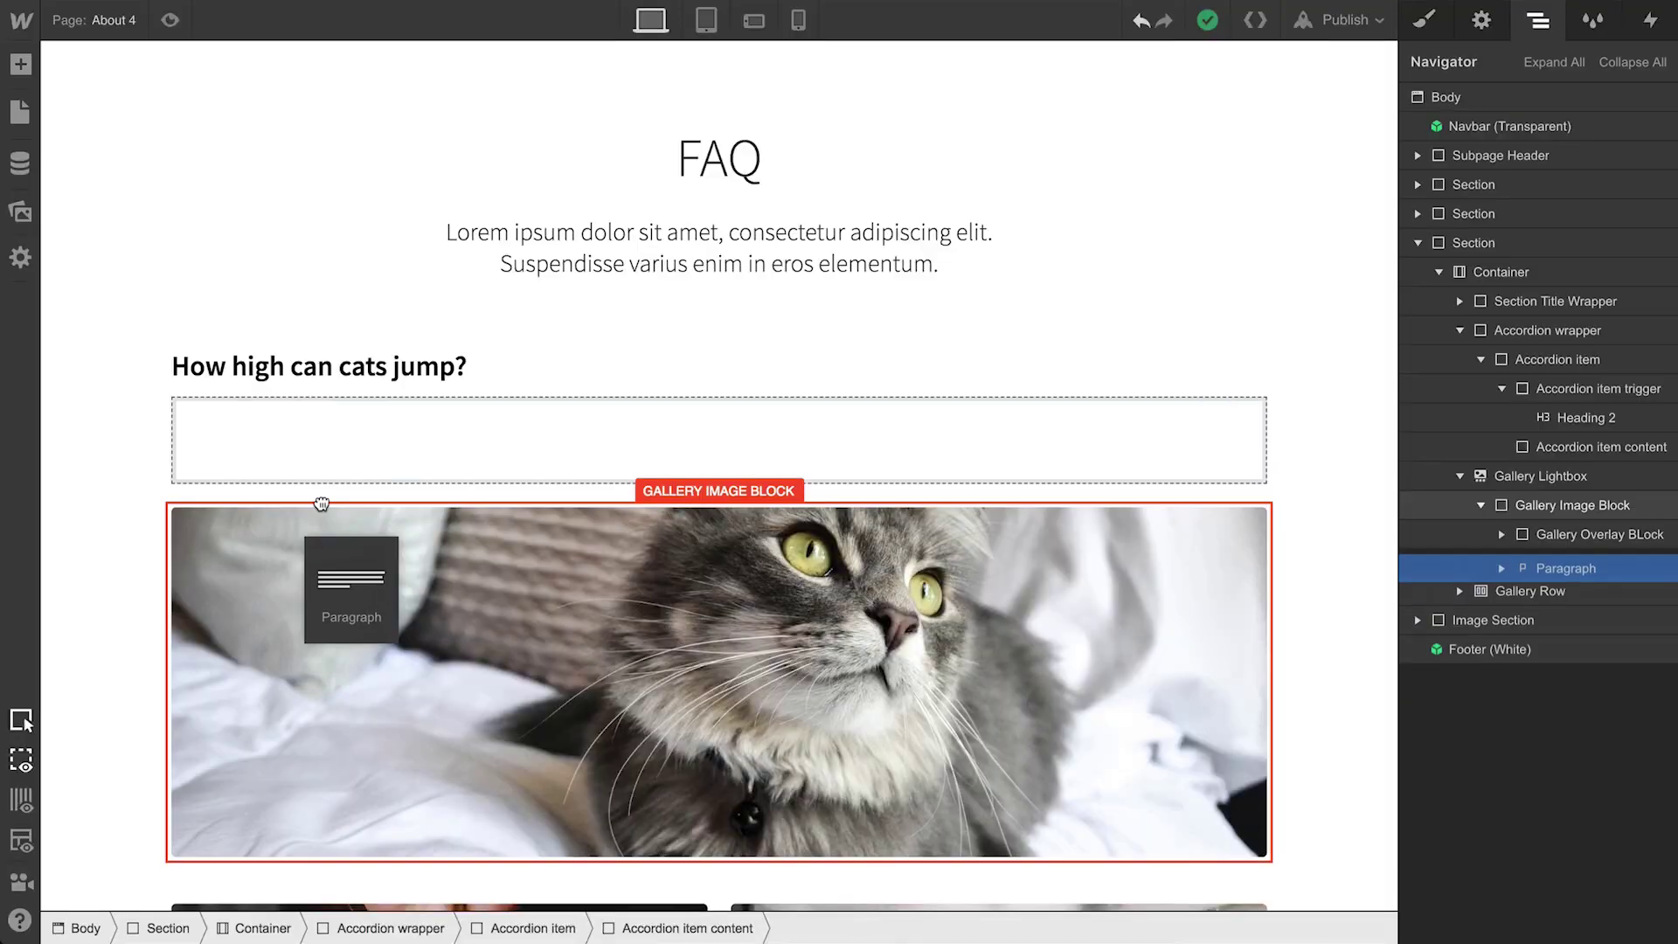
pyautogui.moveTo(318, 498); pyautogui.dragTo(393, 440)
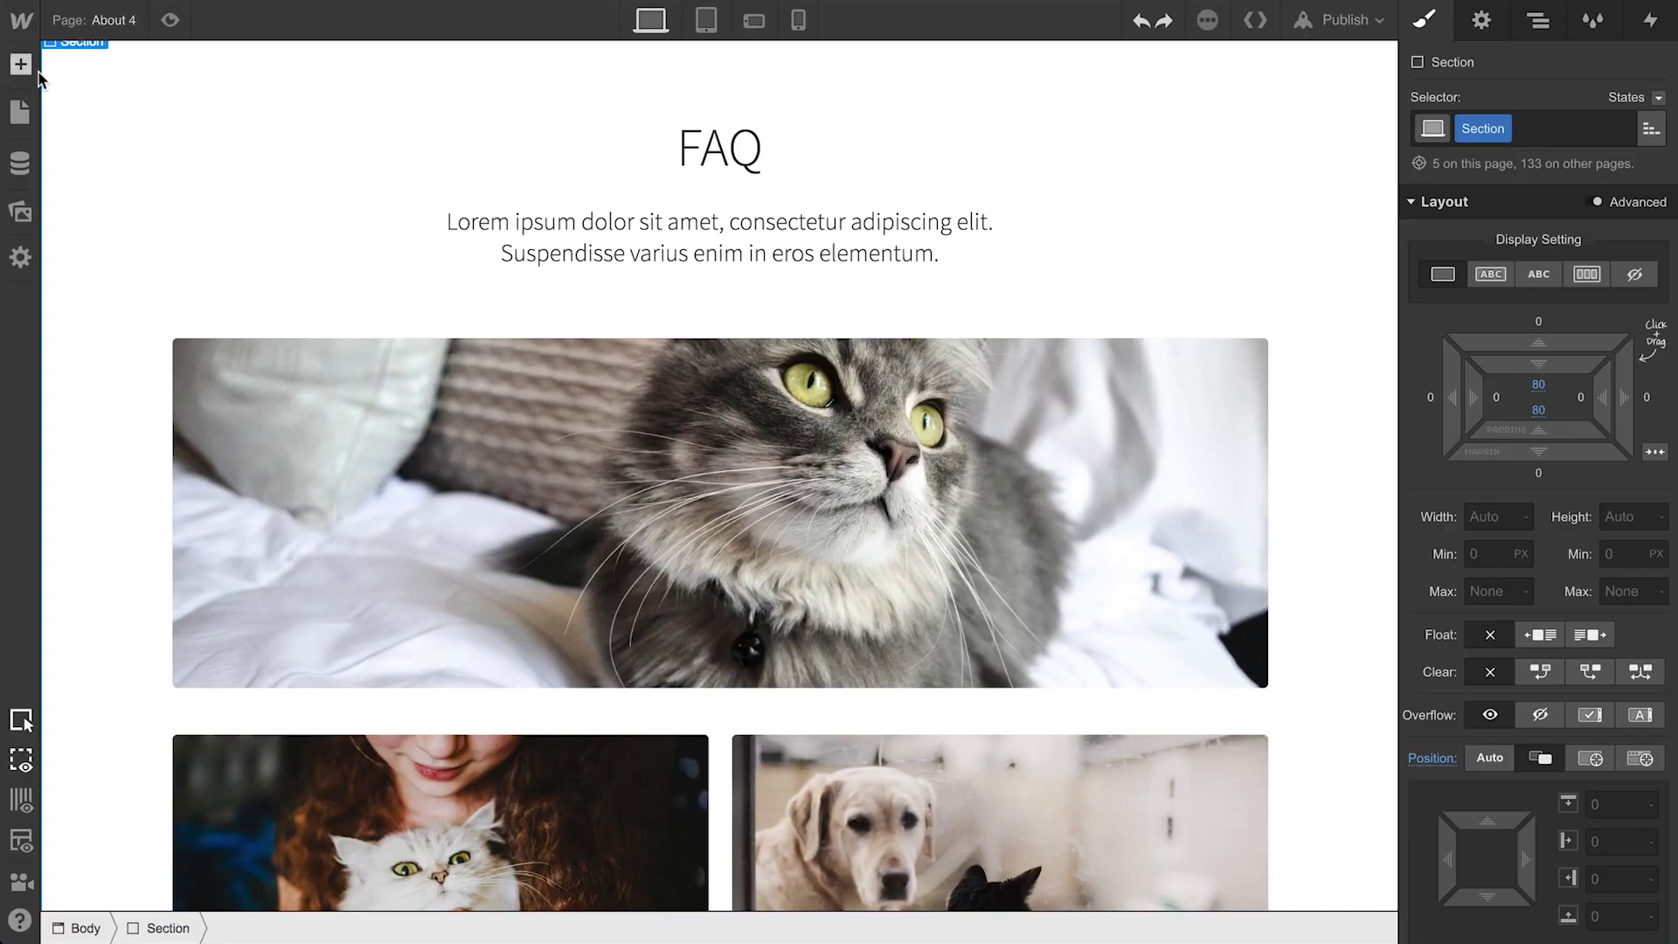
# Step: Add a div block below the FAQ title text in the container and give it the class "Accordion wrapper"
pyautogui.click(21, 65)
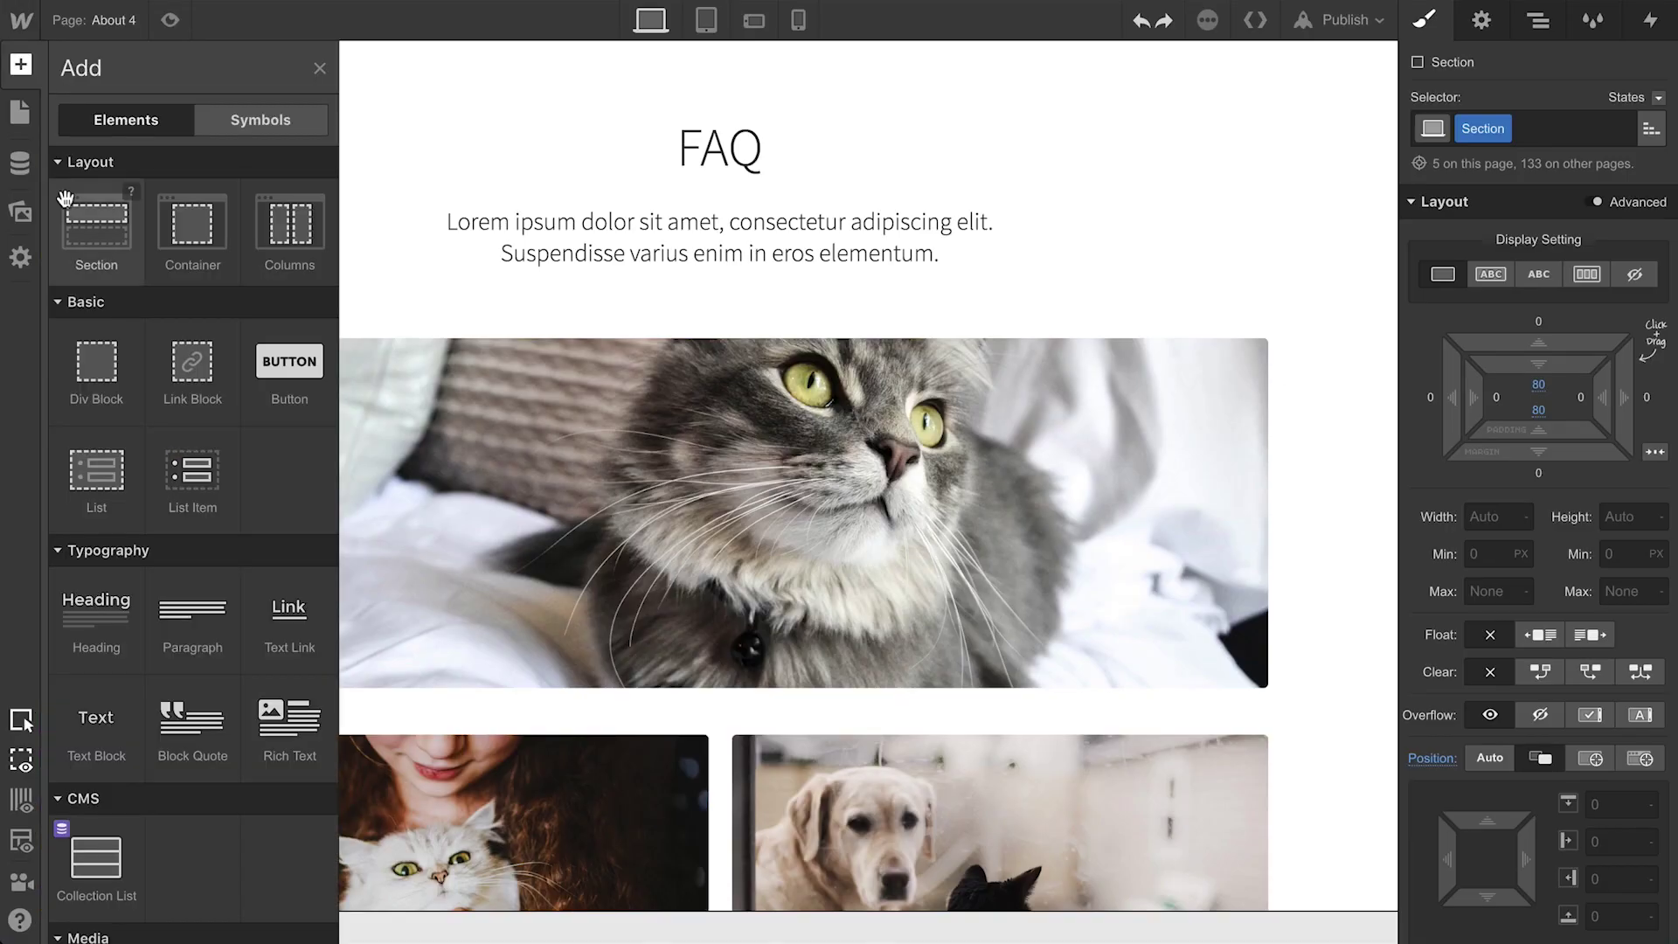
pyautogui.moveTo(94, 358); pyautogui.dragTo(411, 295)
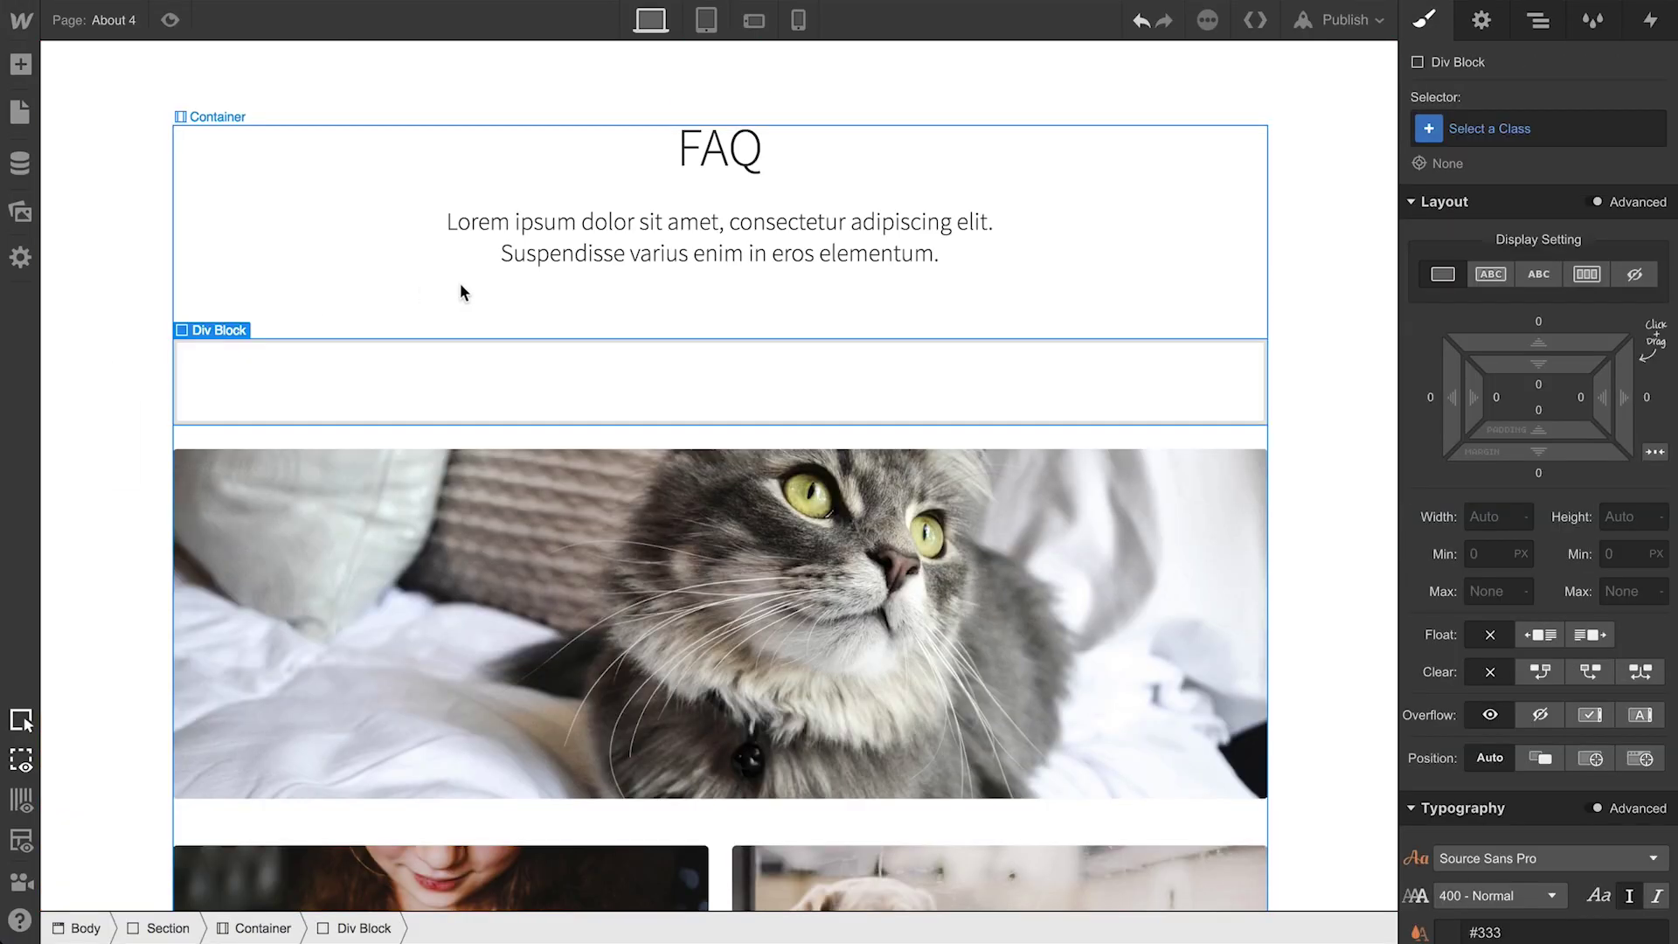
pyautogui.click(1463, 131)
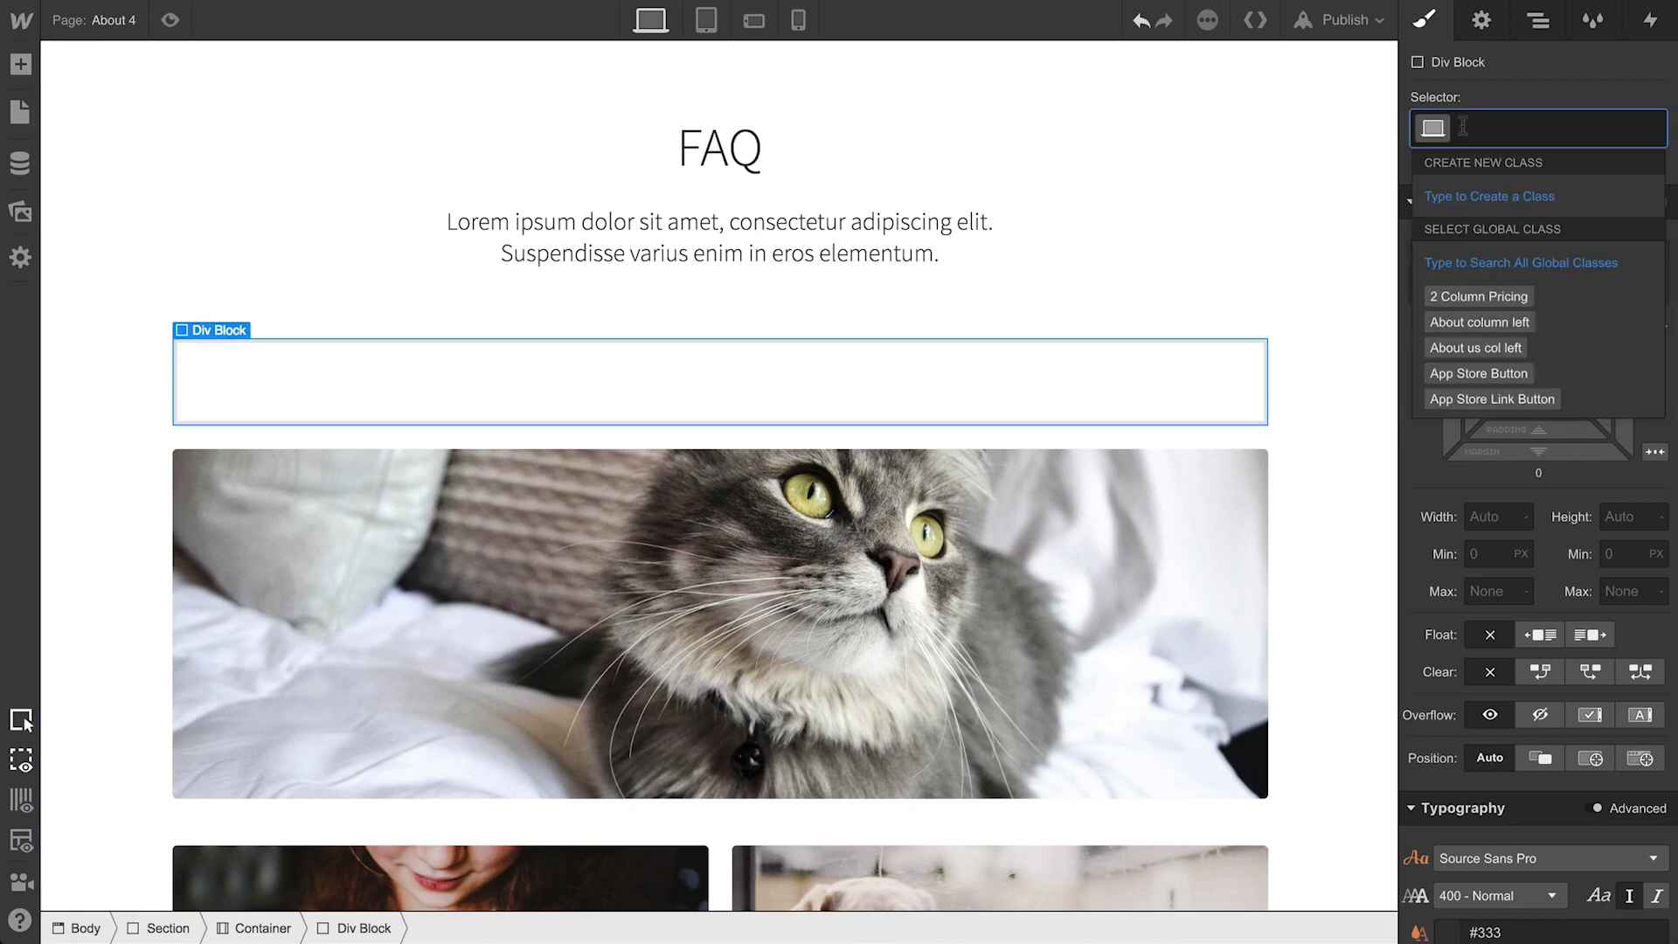
pyautogui.write('Accordion wrapper')
pyautogui.press('Return')
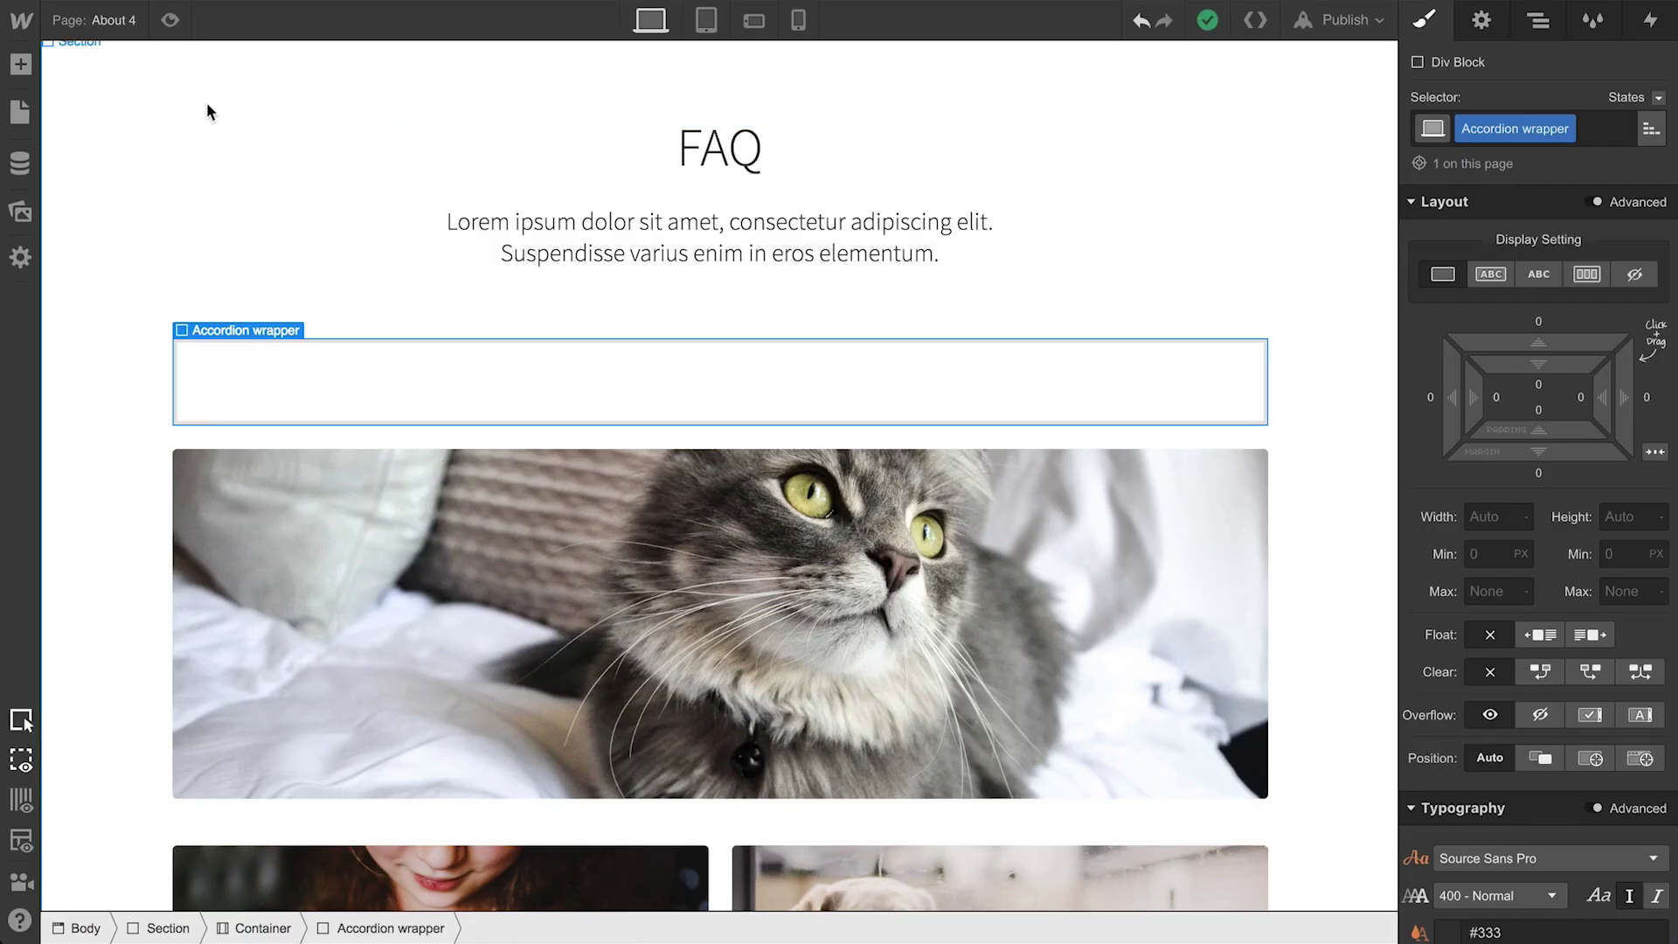
# Step: Add a div block inside the accordion wrapper and give it the class "Accordion item"
pyautogui.click(21, 67)
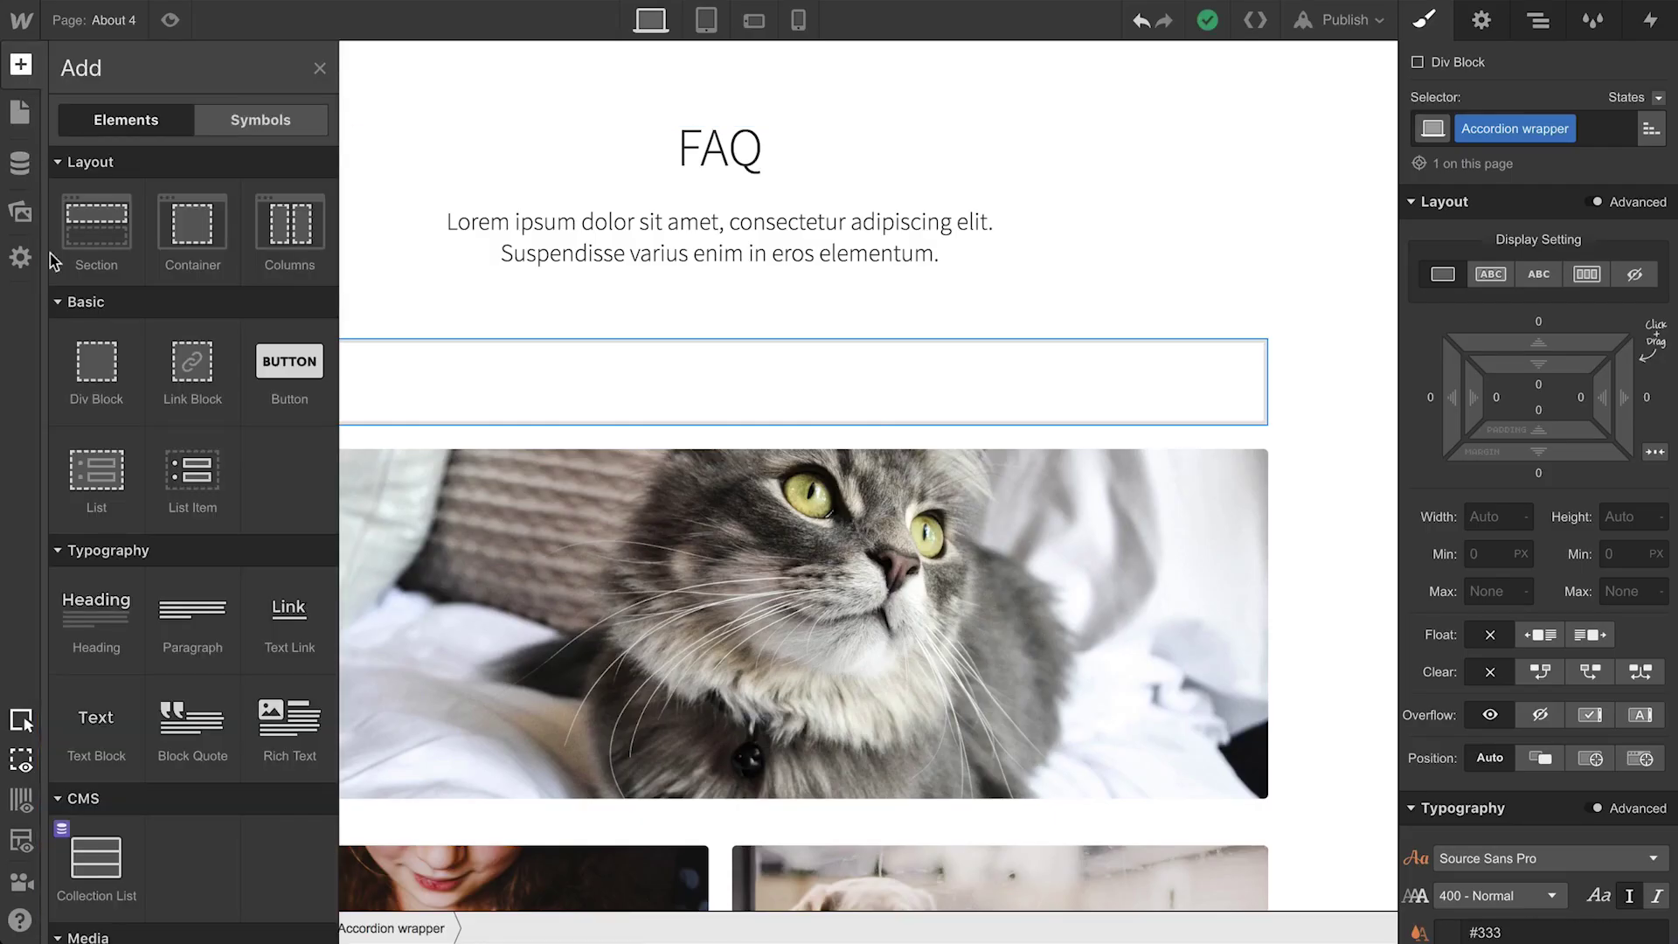
pyautogui.moveTo(94, 360); pyautogui.dragTo(265, 367)
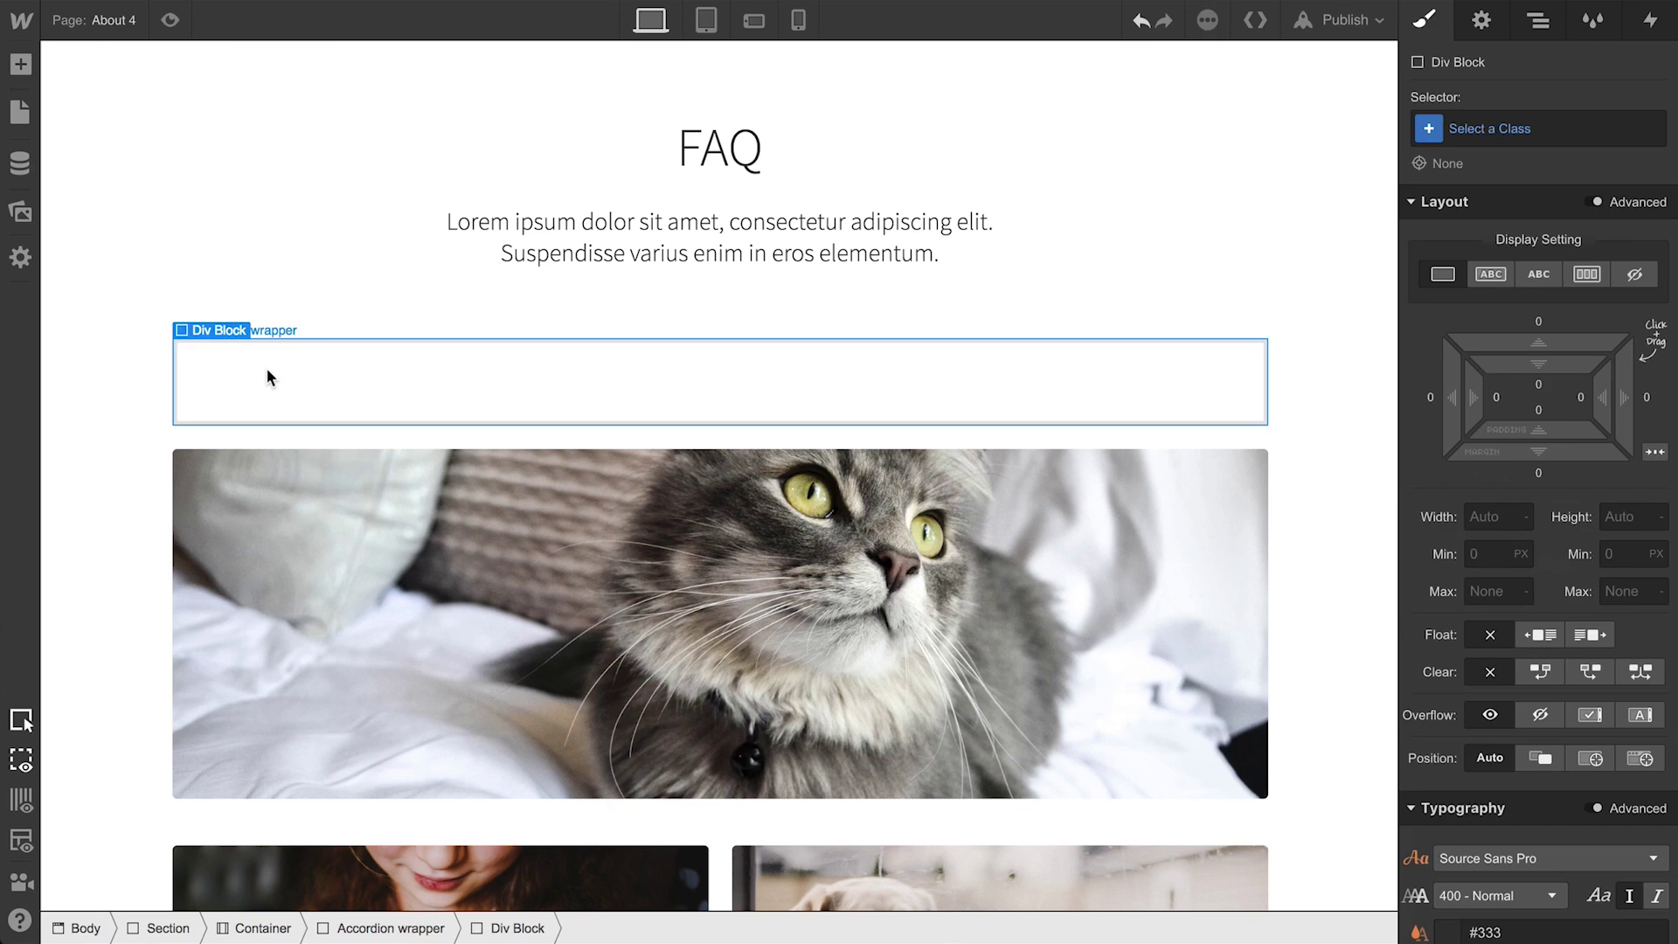
pyautogui.click(1482, 132)
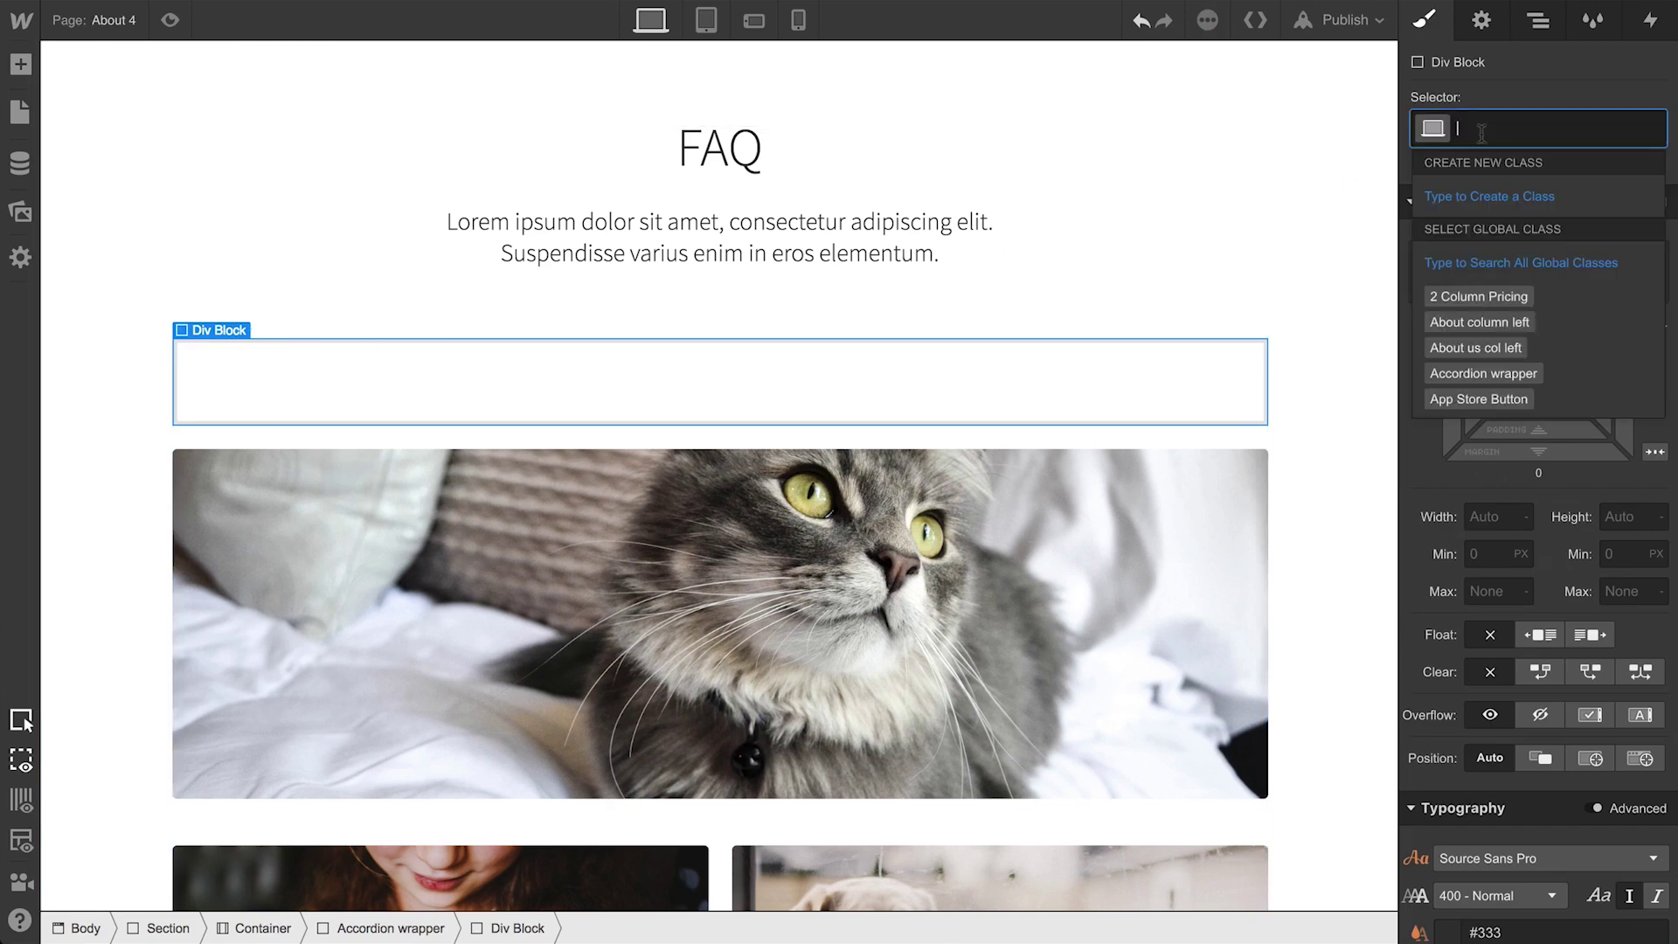
pyautogui.write('Accordion item')
pyautogui.press('Return')
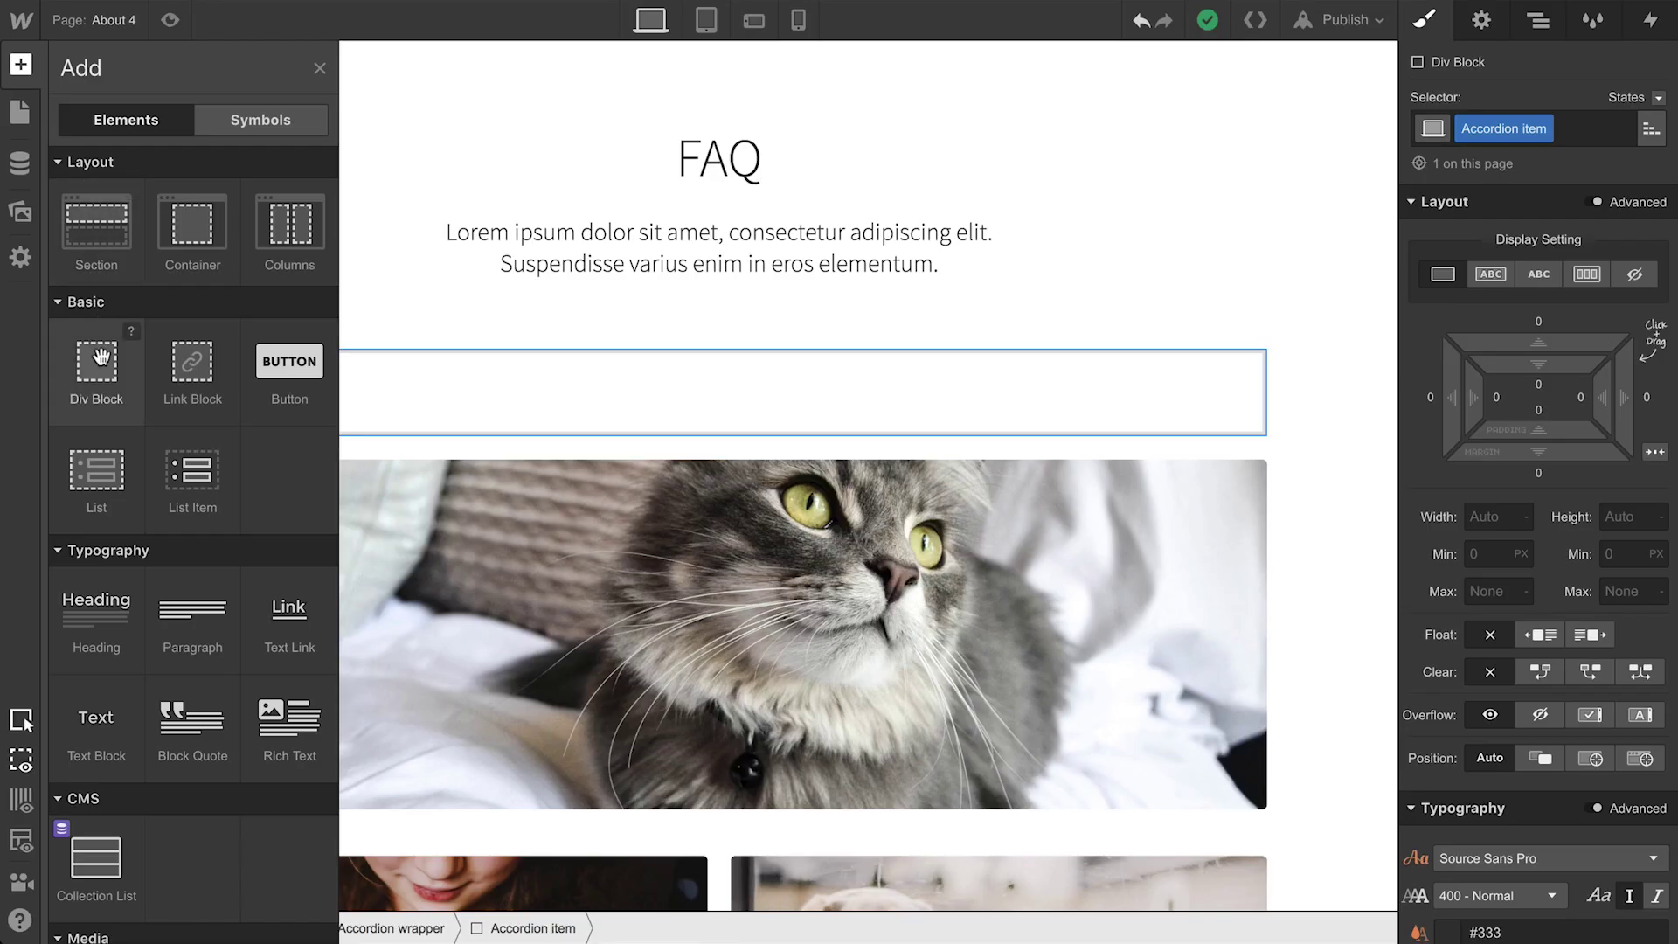
# Step: Add a div block inside the accordion item and give it the class "Accordion item trigger"
pyautogui.moveTo(105, 356); pyautogui.dragTo(290, 375)
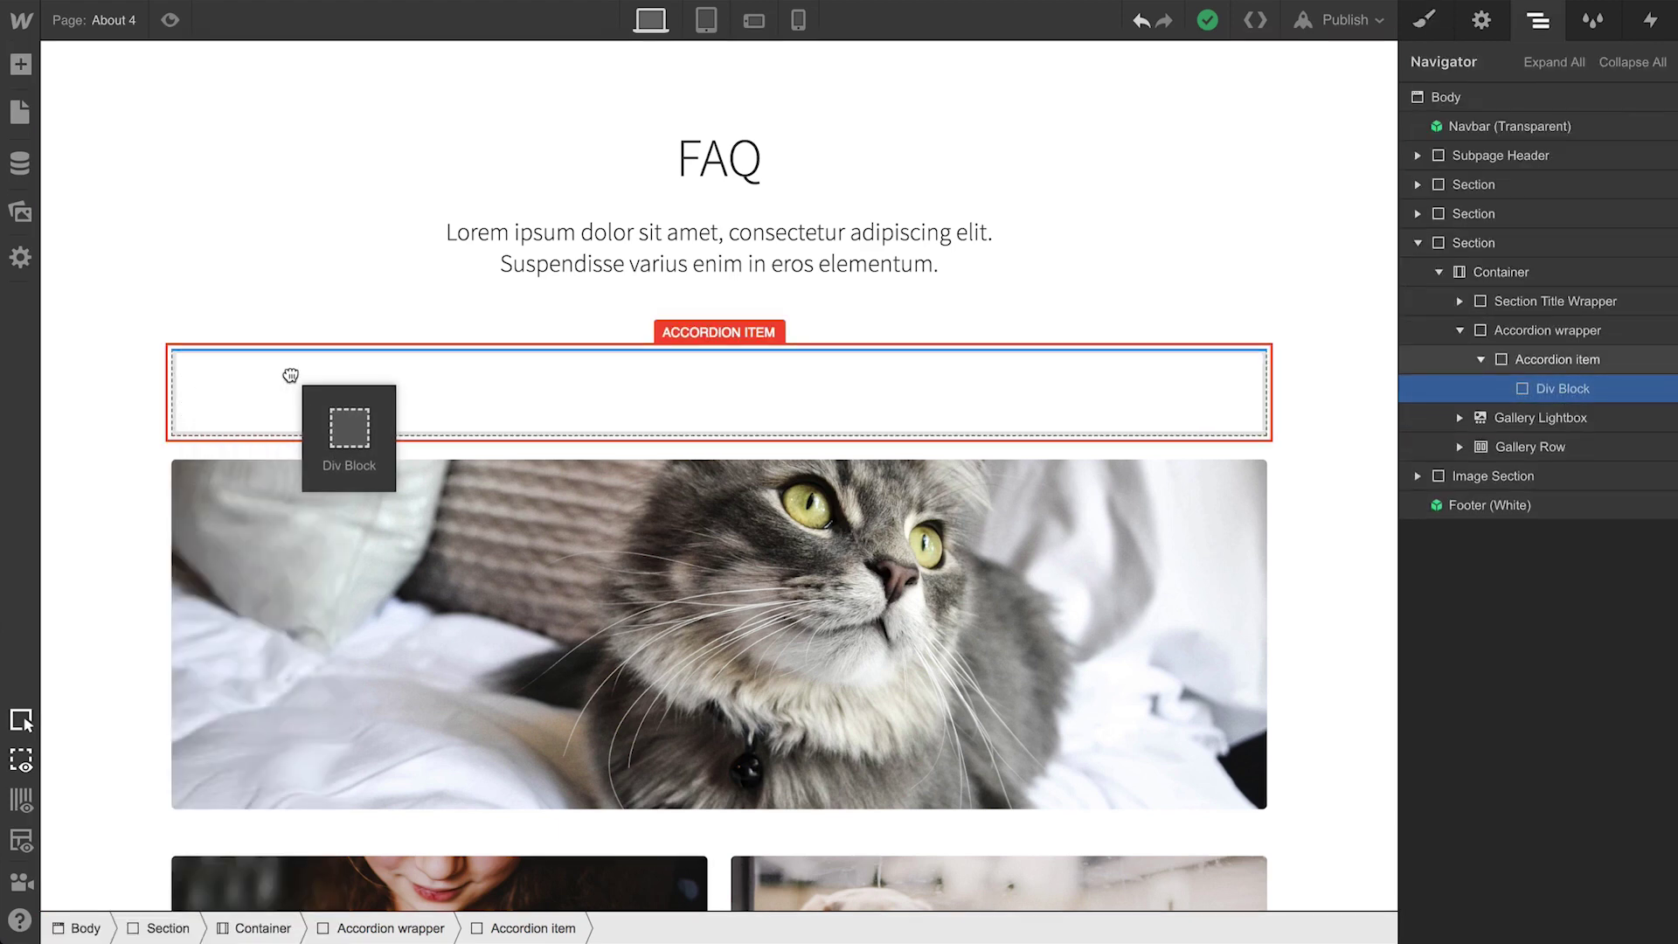
pyautogui.moveTo(290, 375); pyautogui.dragTo(291, 379)
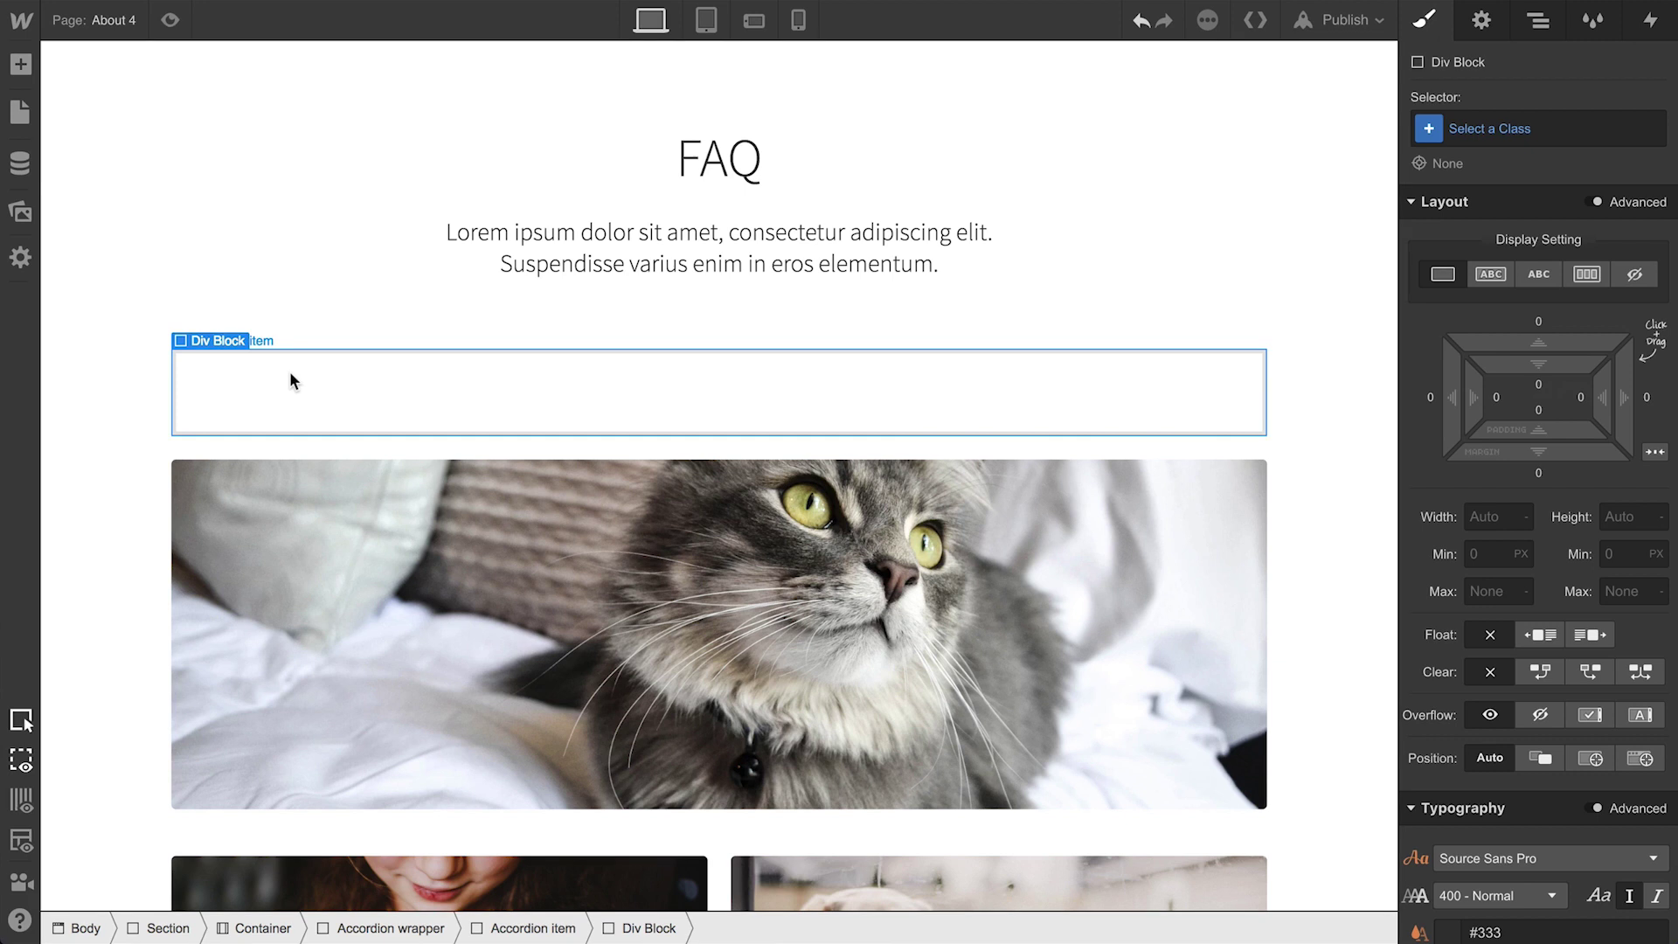
pyautogui.click(1471, 129)
pyautogui.write('Accordion item trigger')
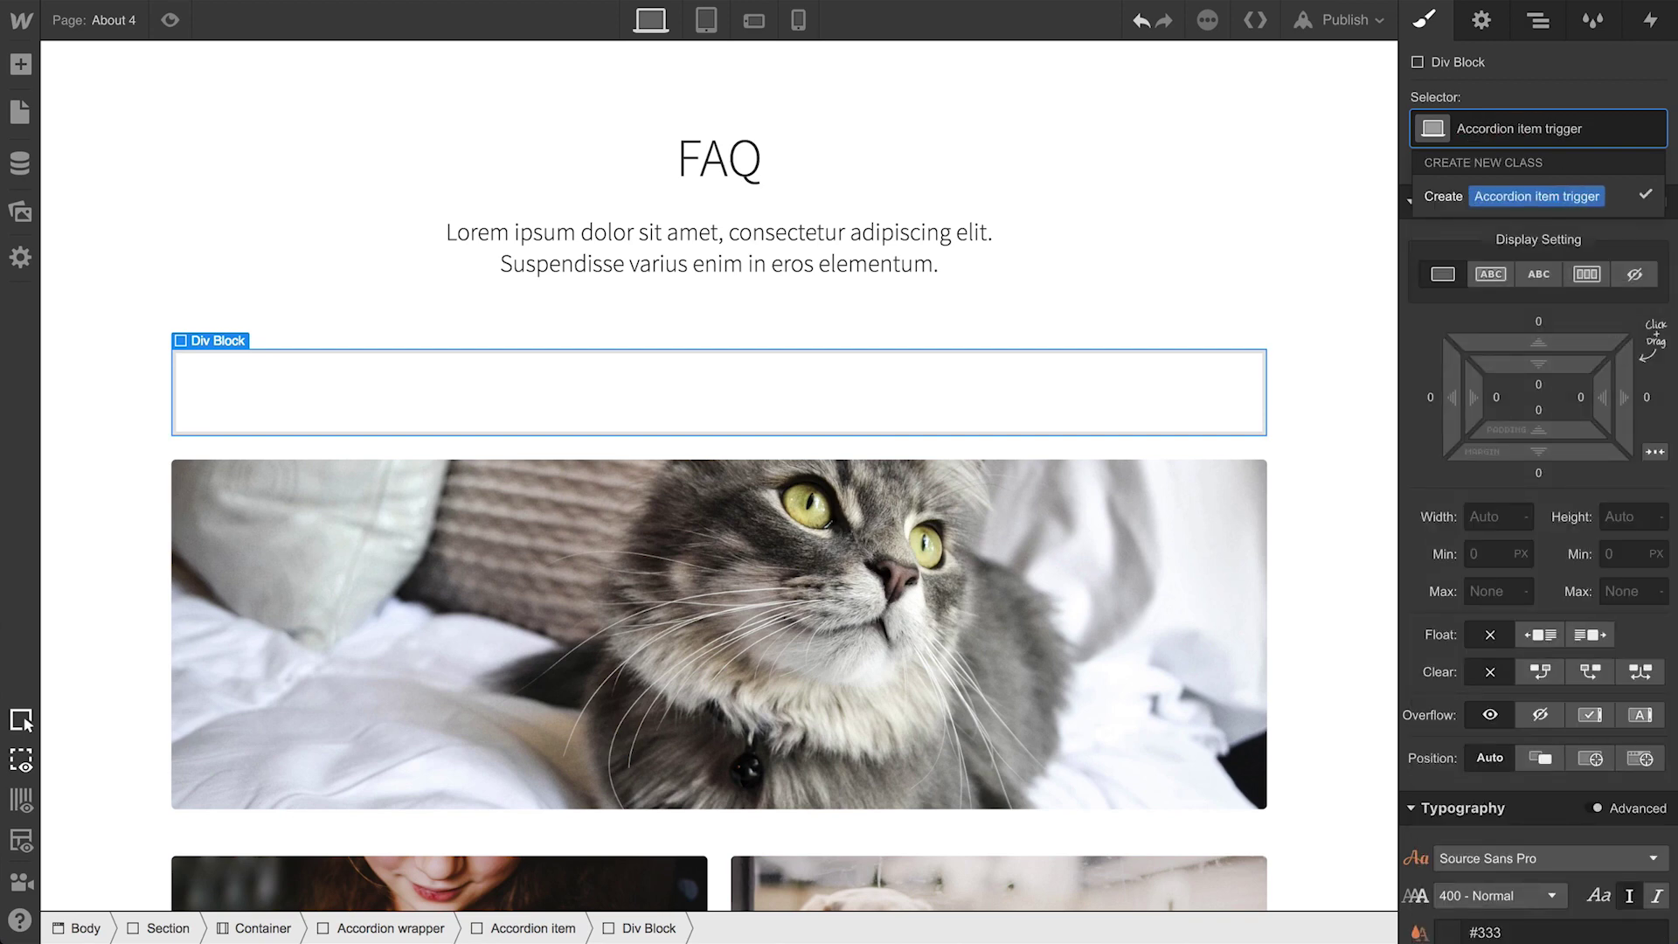
pyautogui.press('Return')
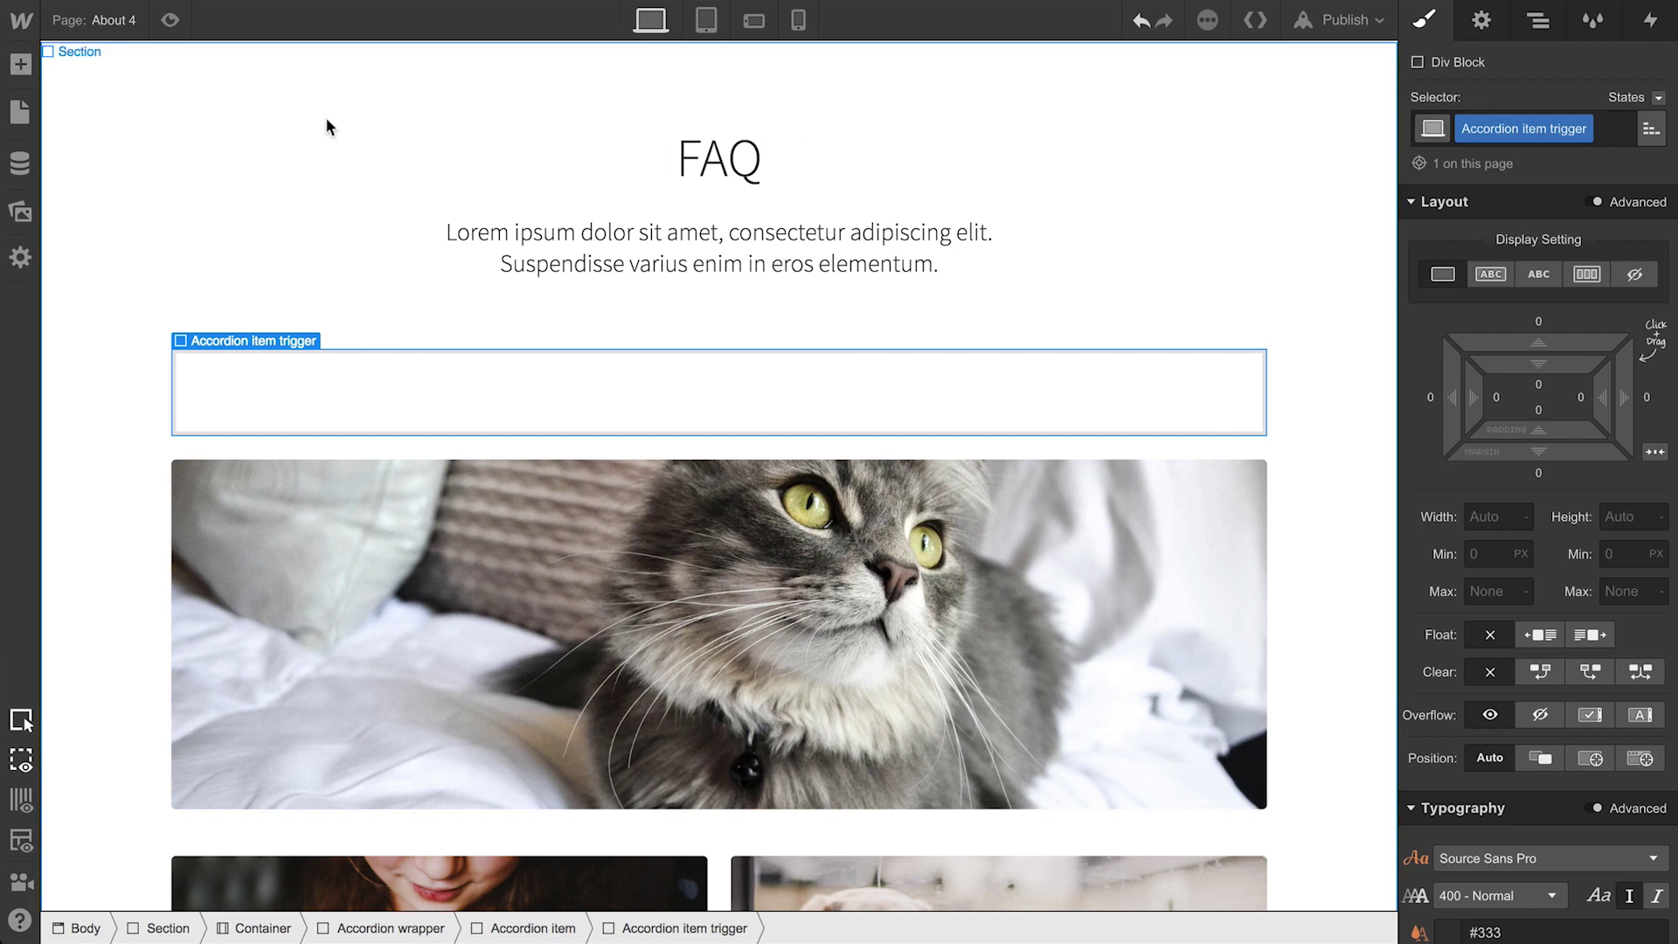
# Step: Add an H3 heading inside the accordion item trigger with the text "How high can cats jump?"
pyautogui.click(23, 67)
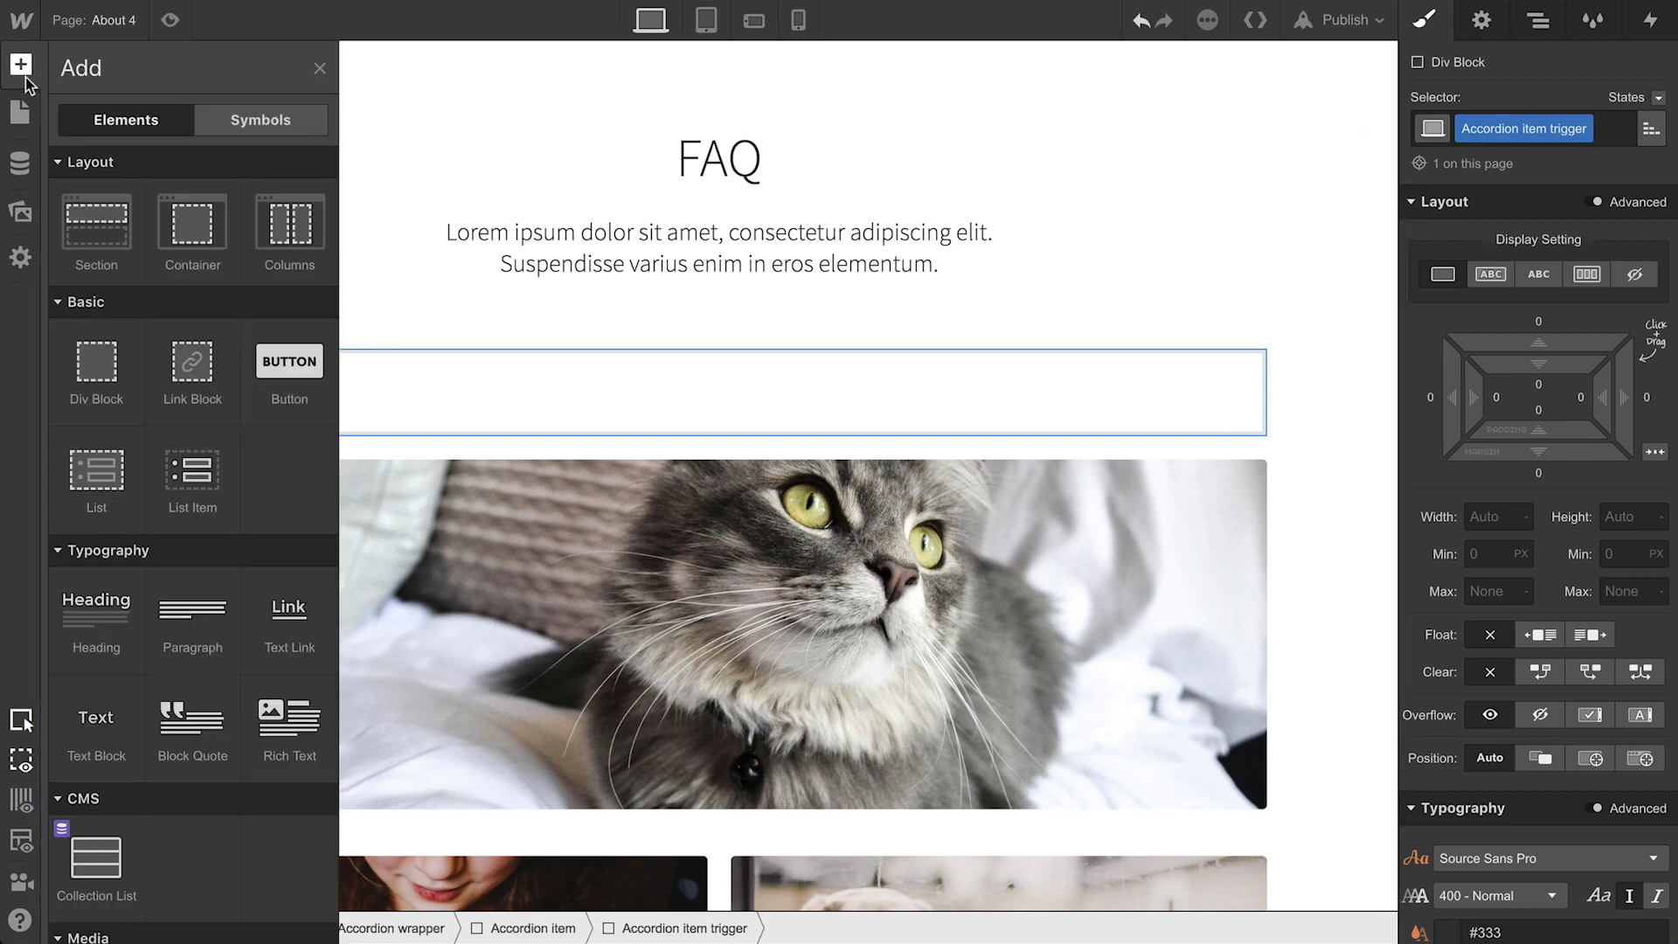
pyautogui.moveTo(77, 572); pyautogui.dragTo(381, 402)
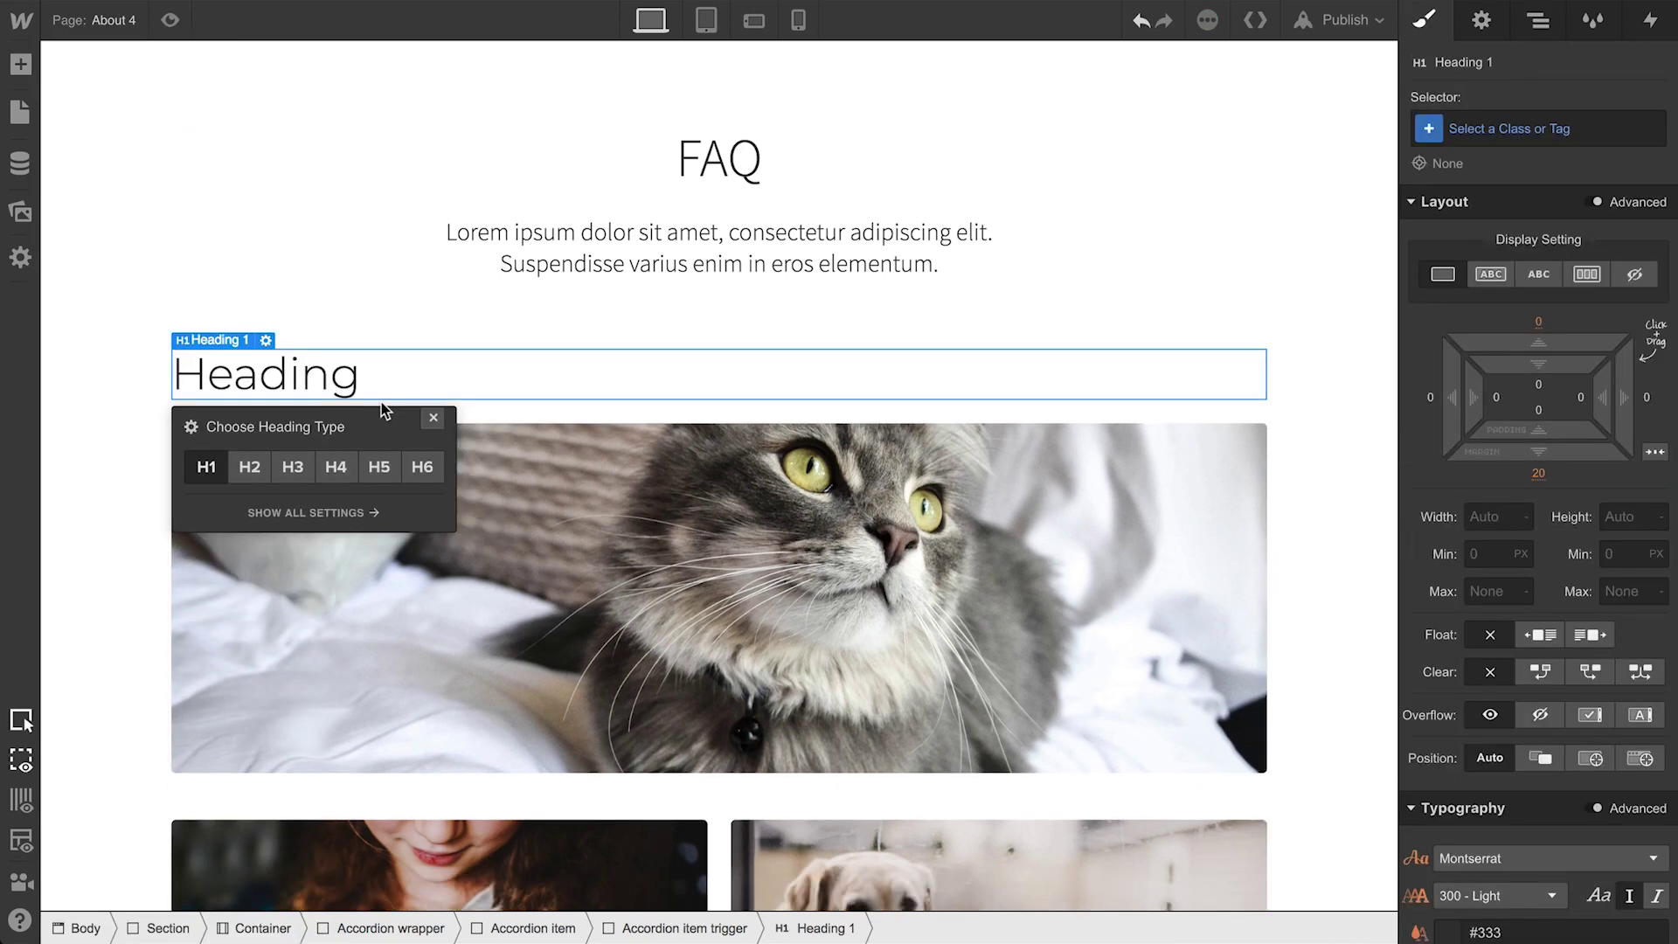
pyautogui.click(295, 463)
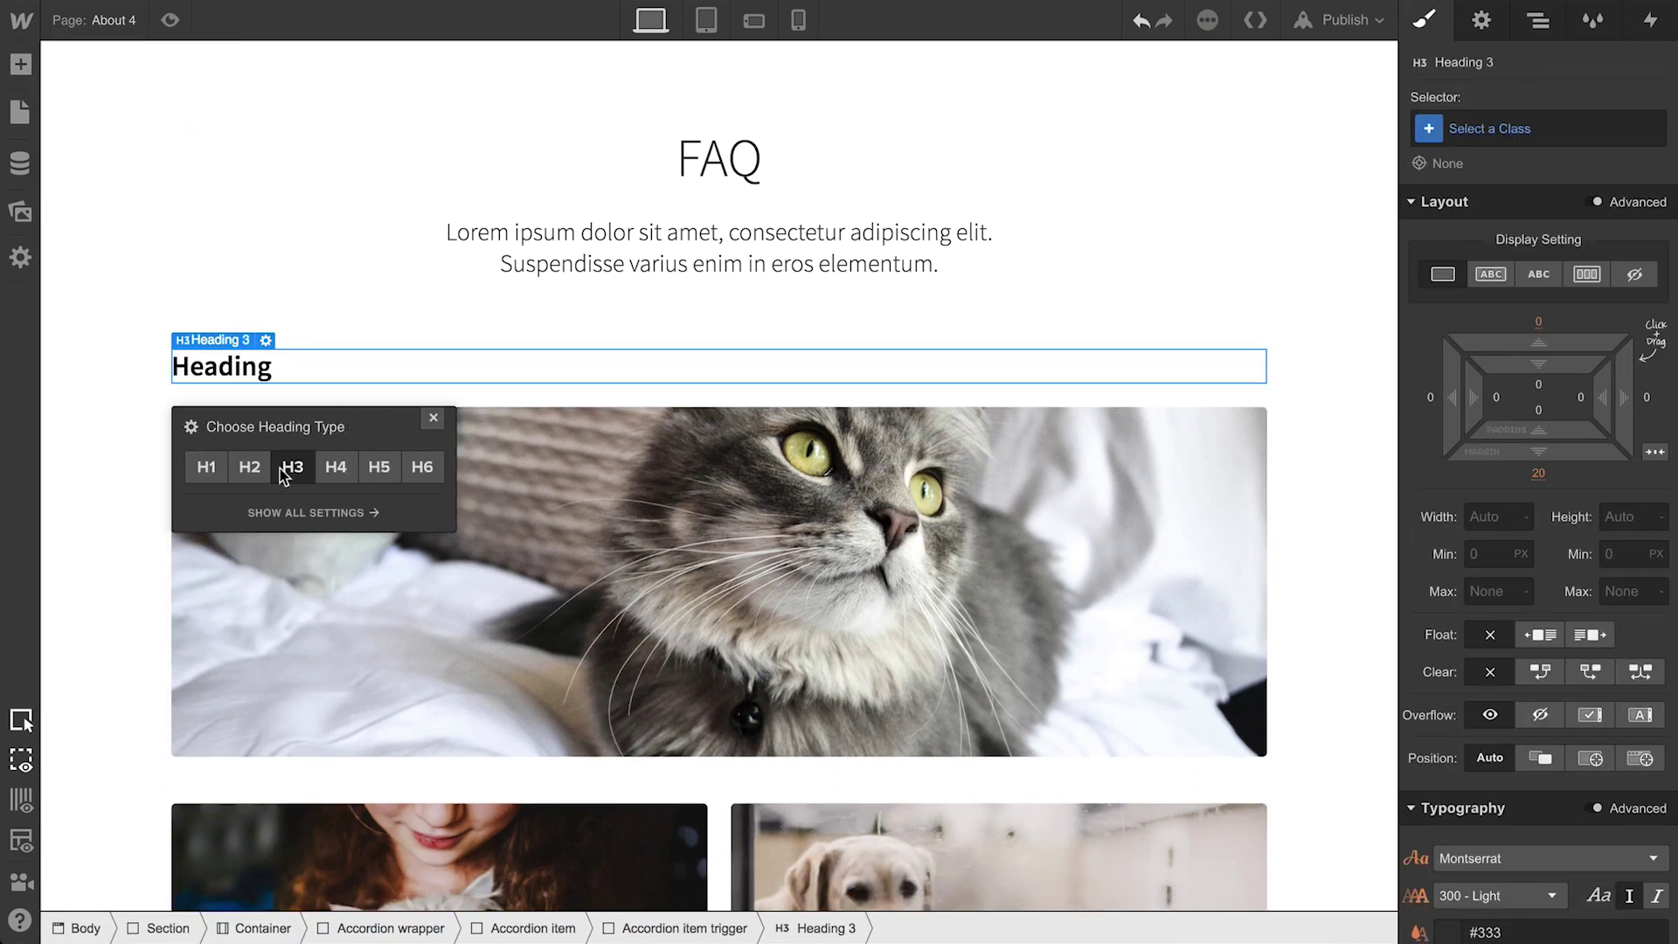
pyautogui.doubleClick(263, 374)
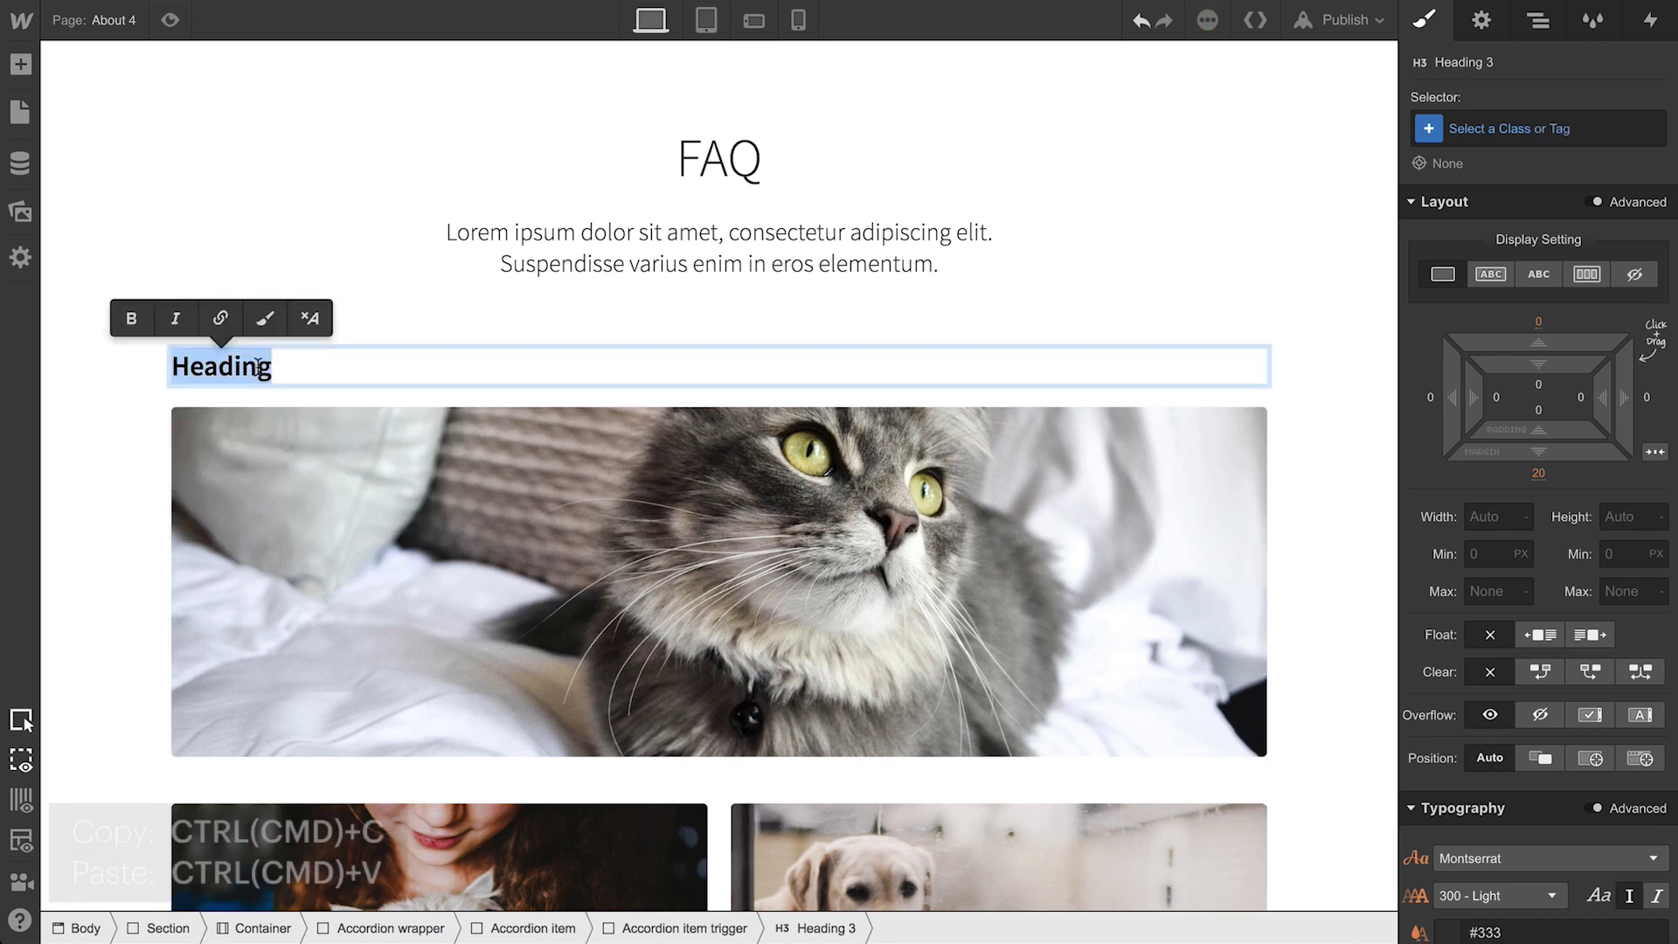
pyautogui.write('How high can cats jump?')
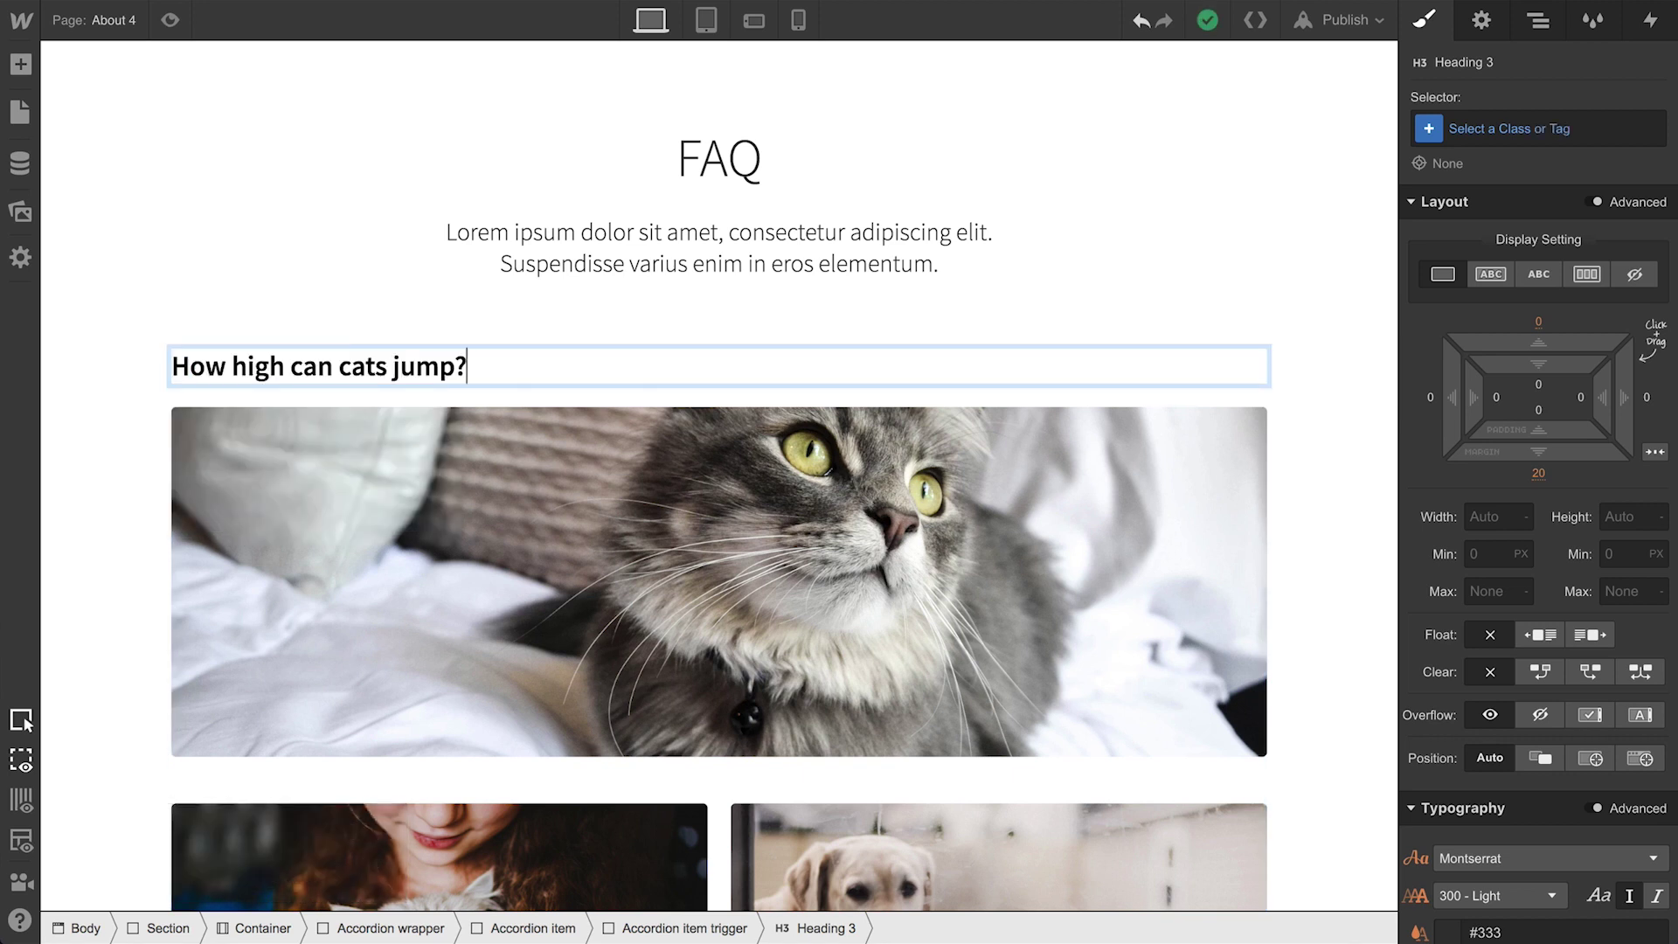
pyautogui.press('Escape')
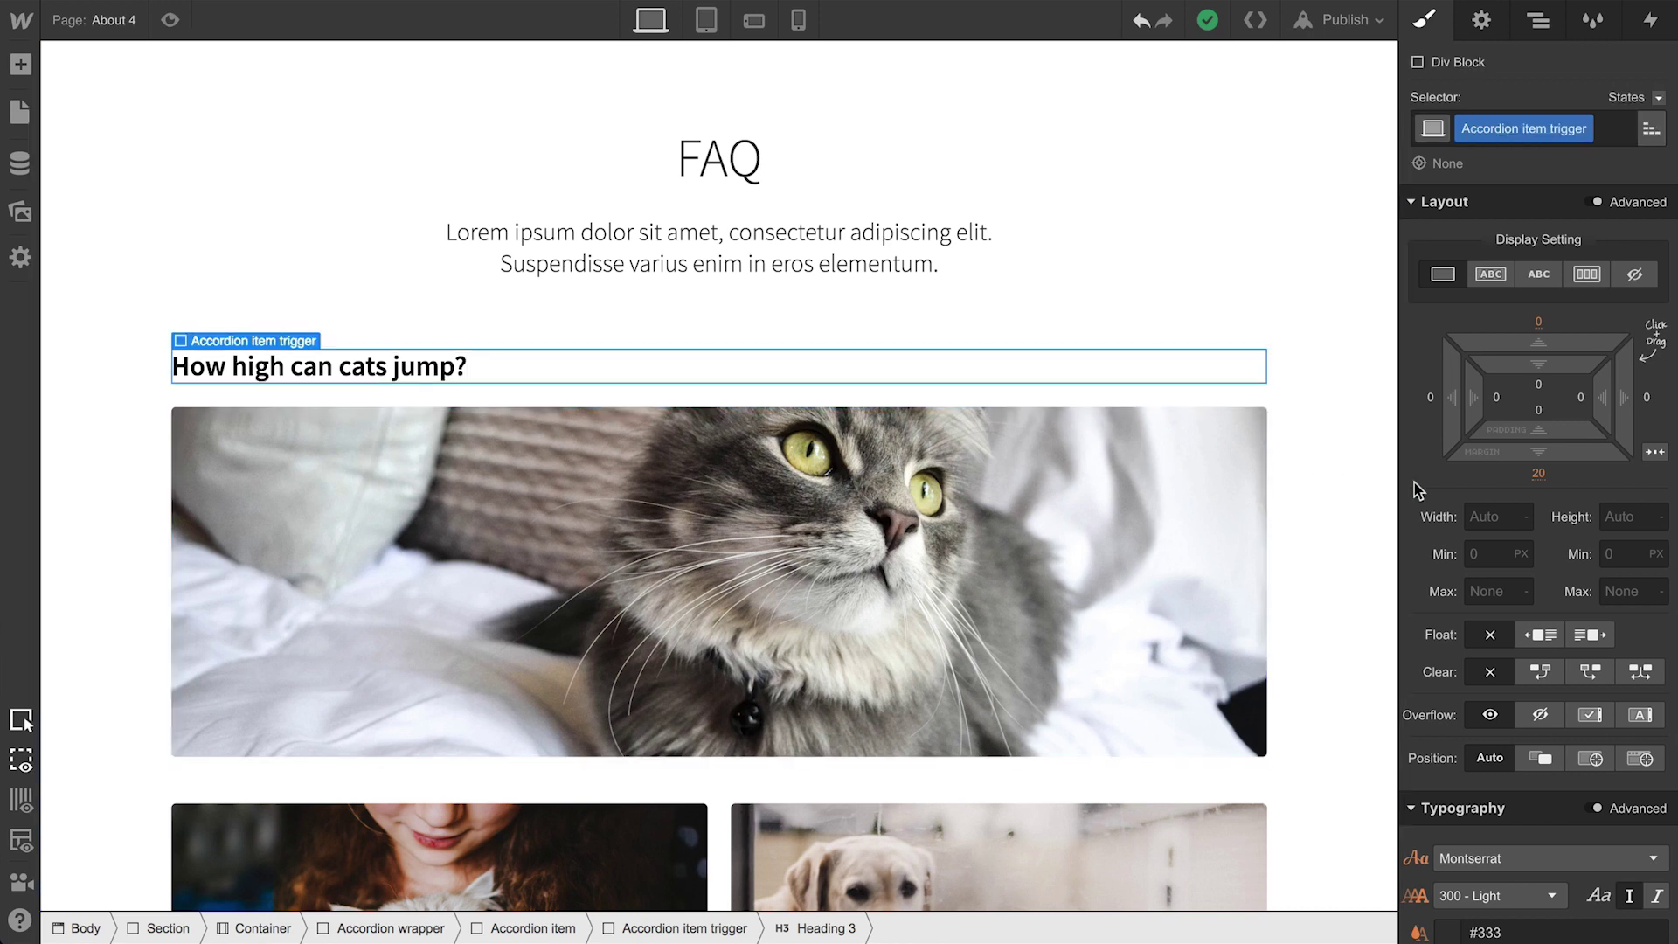
# Step: Set the cursor style of the accordion item trigger to pointer
pyautogui.scroll(-3, 1450, 489)
pyautogui.scroll(-10, 1449, 494)
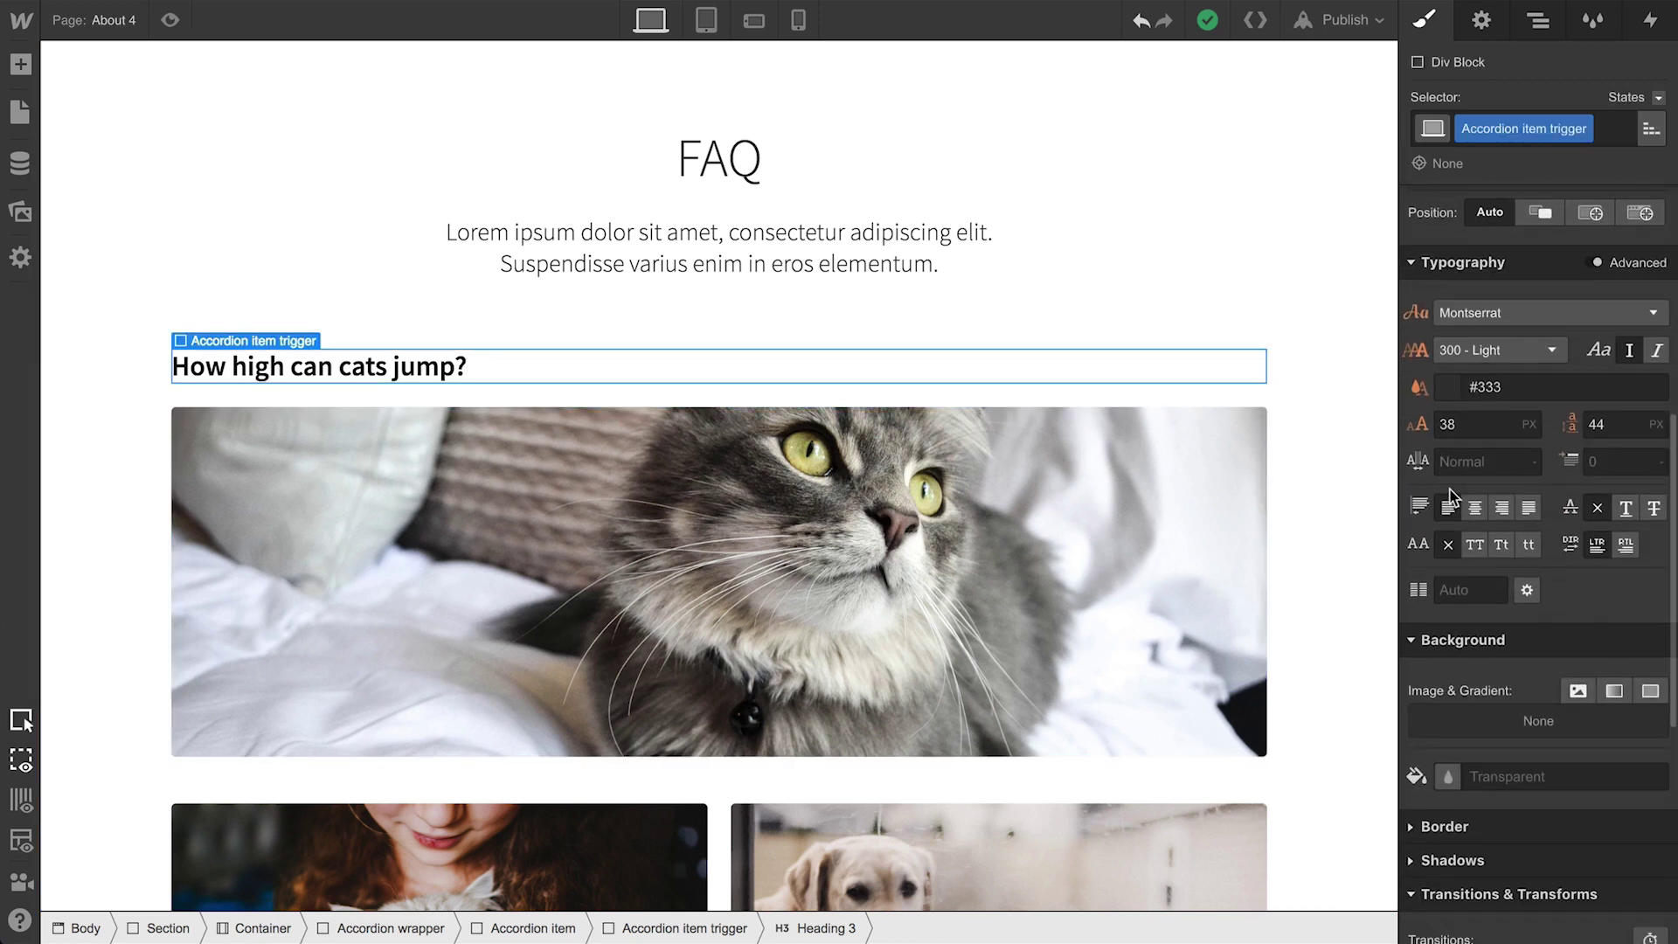
pyautogui.scroll(-1, 1505, 673)
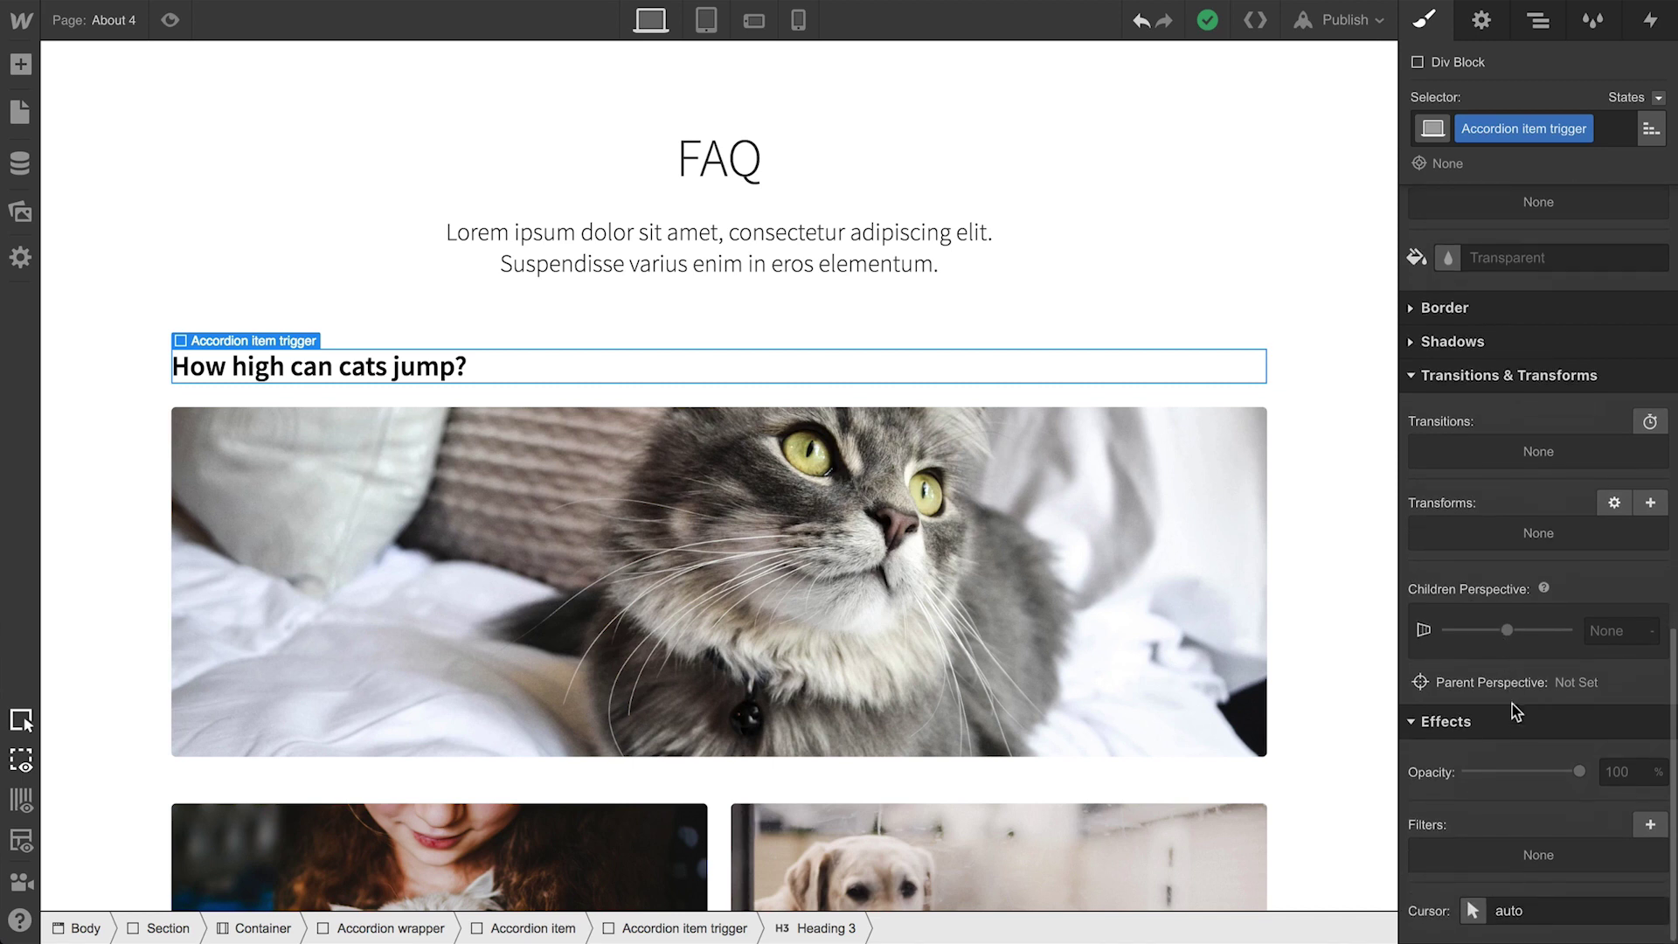
pyautogui.click(1472, 910)
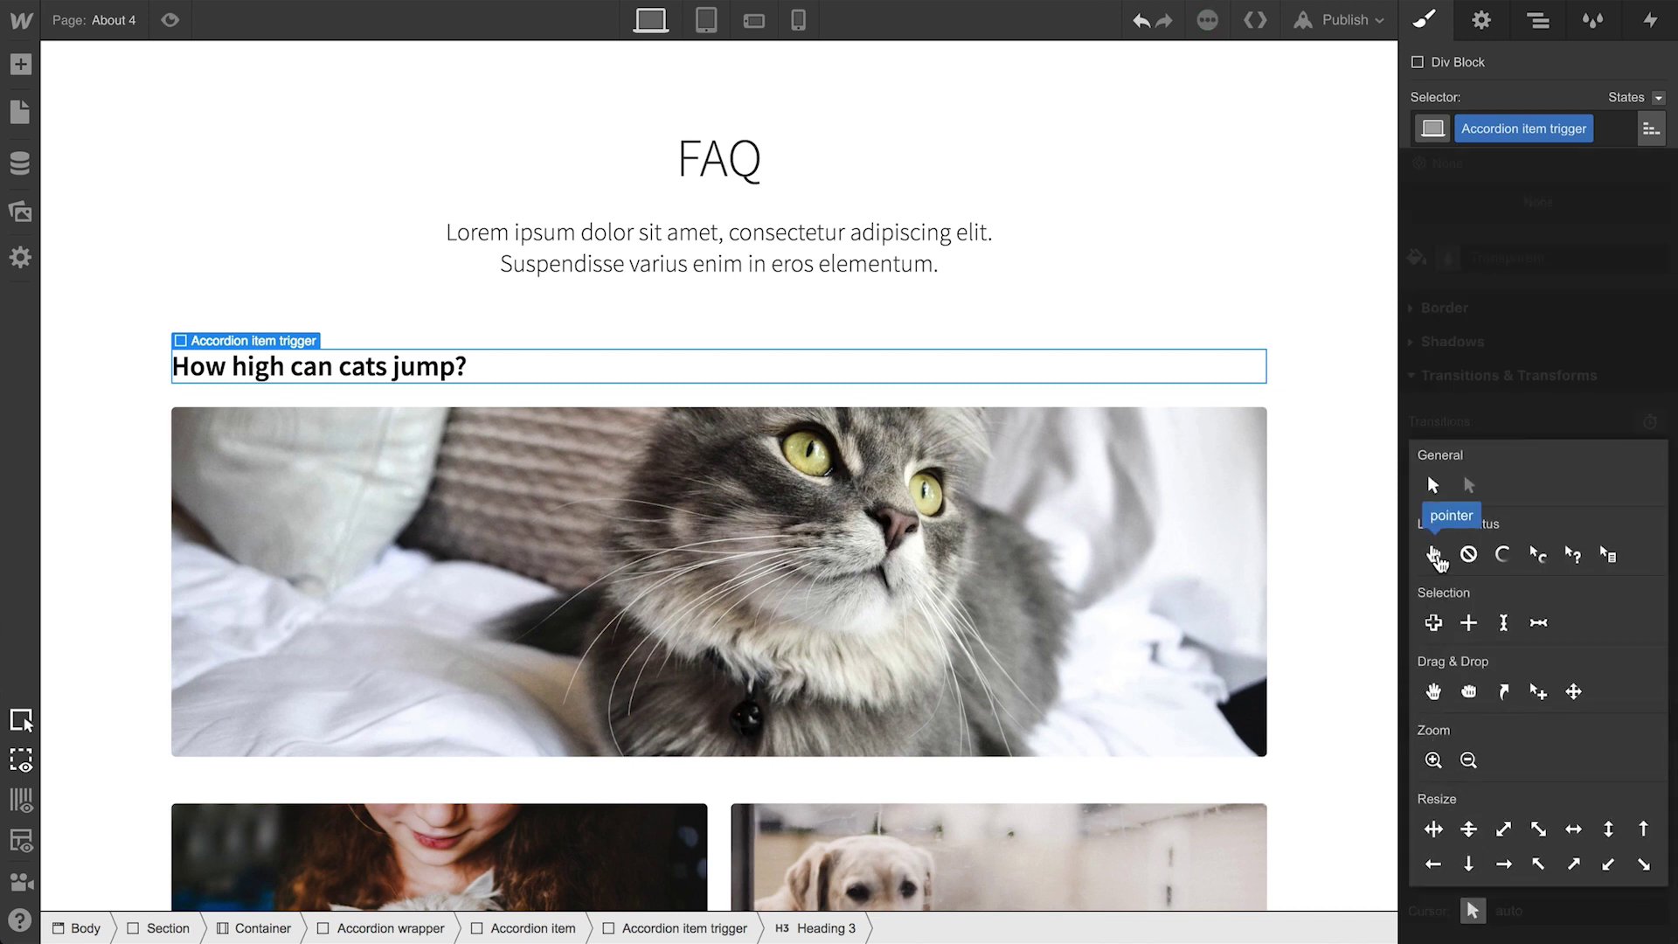
pyautogui.click(1435, 555)
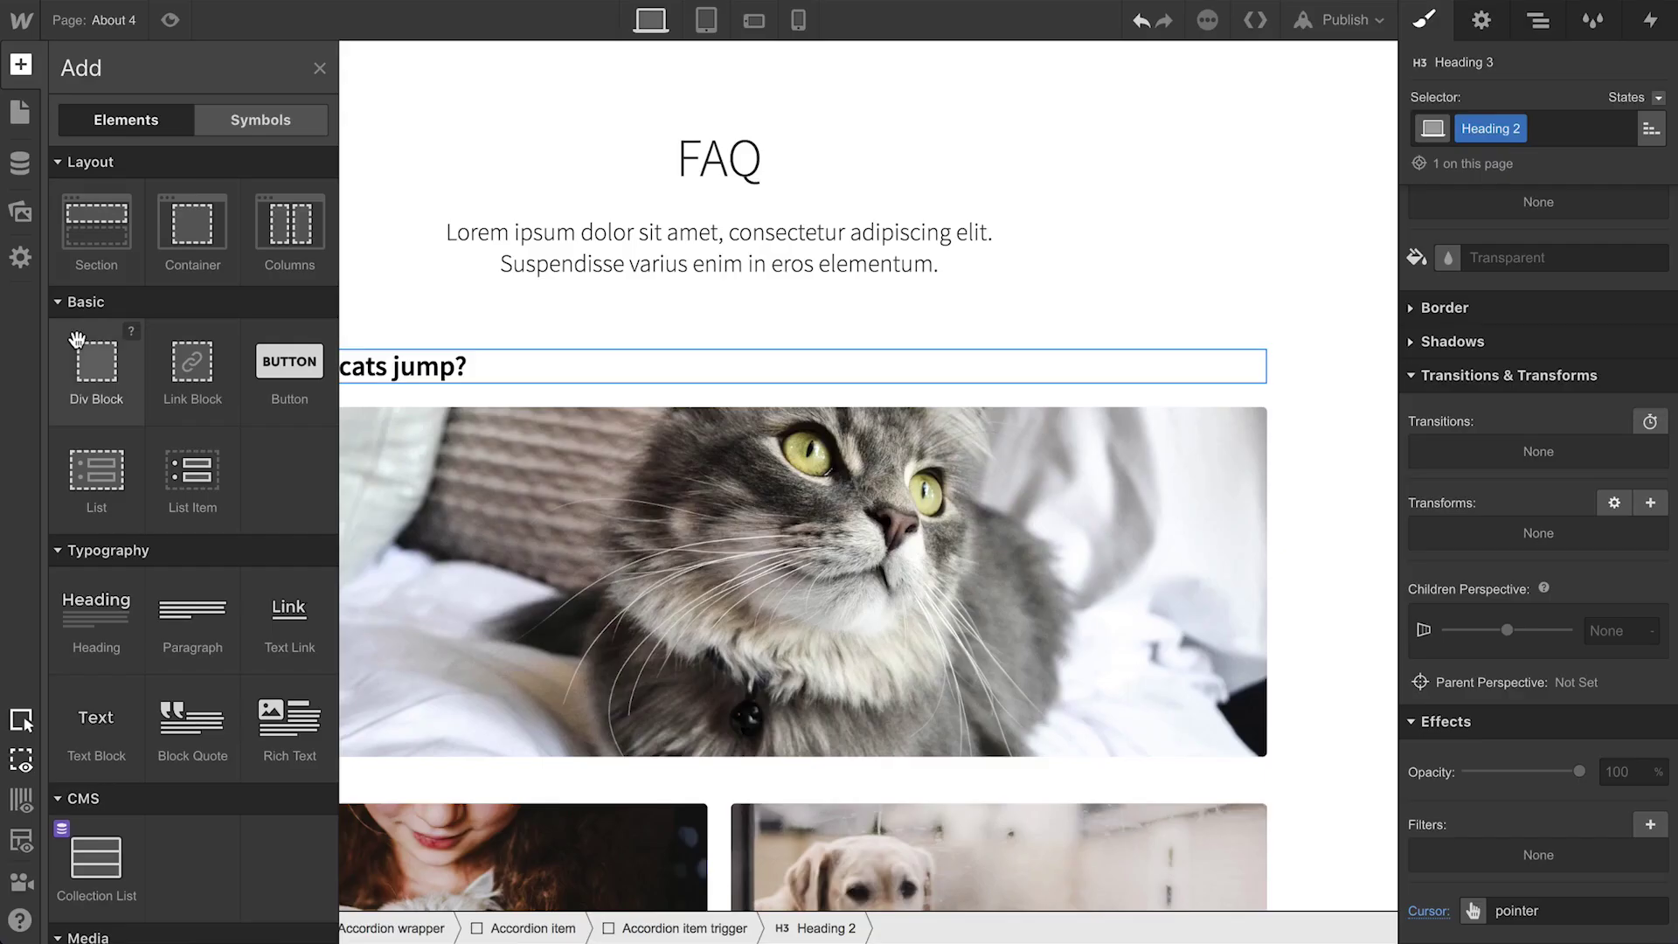
# Step: Add a div block below the trigger inside the accordion item and give it the class "Accordion item content"
pyautogui.moveTo(88, 356); pyautogui.dragTo(233, 378)
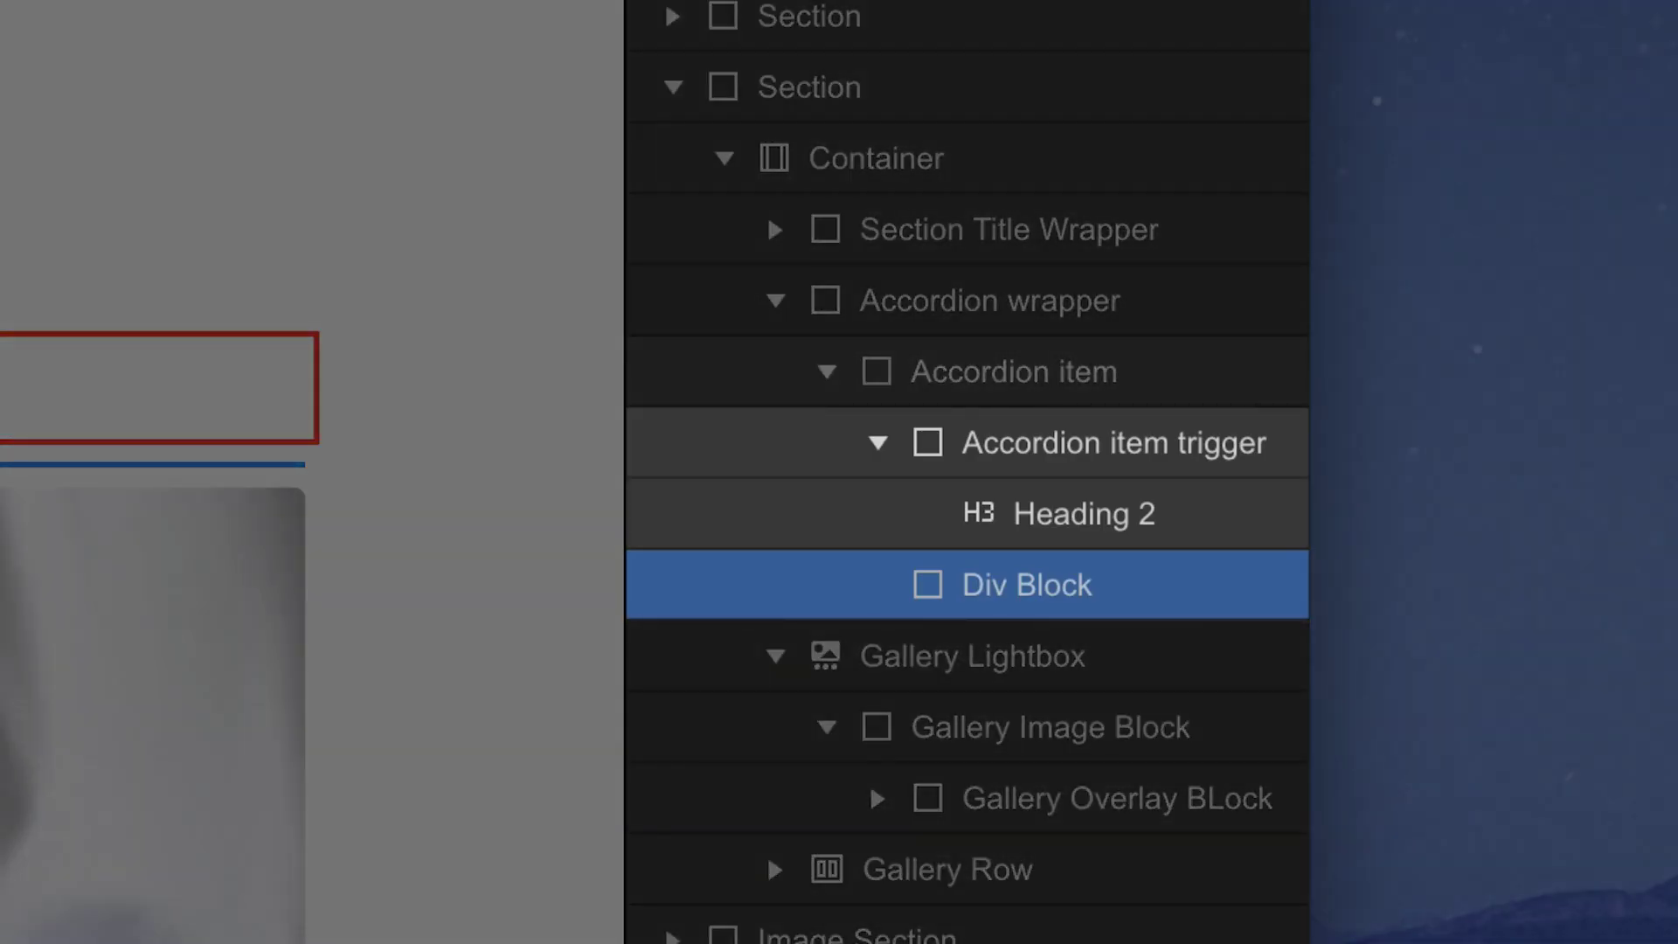
pyautogui.moveTo(234, 378); pyautogui.dragTo(233, 380)
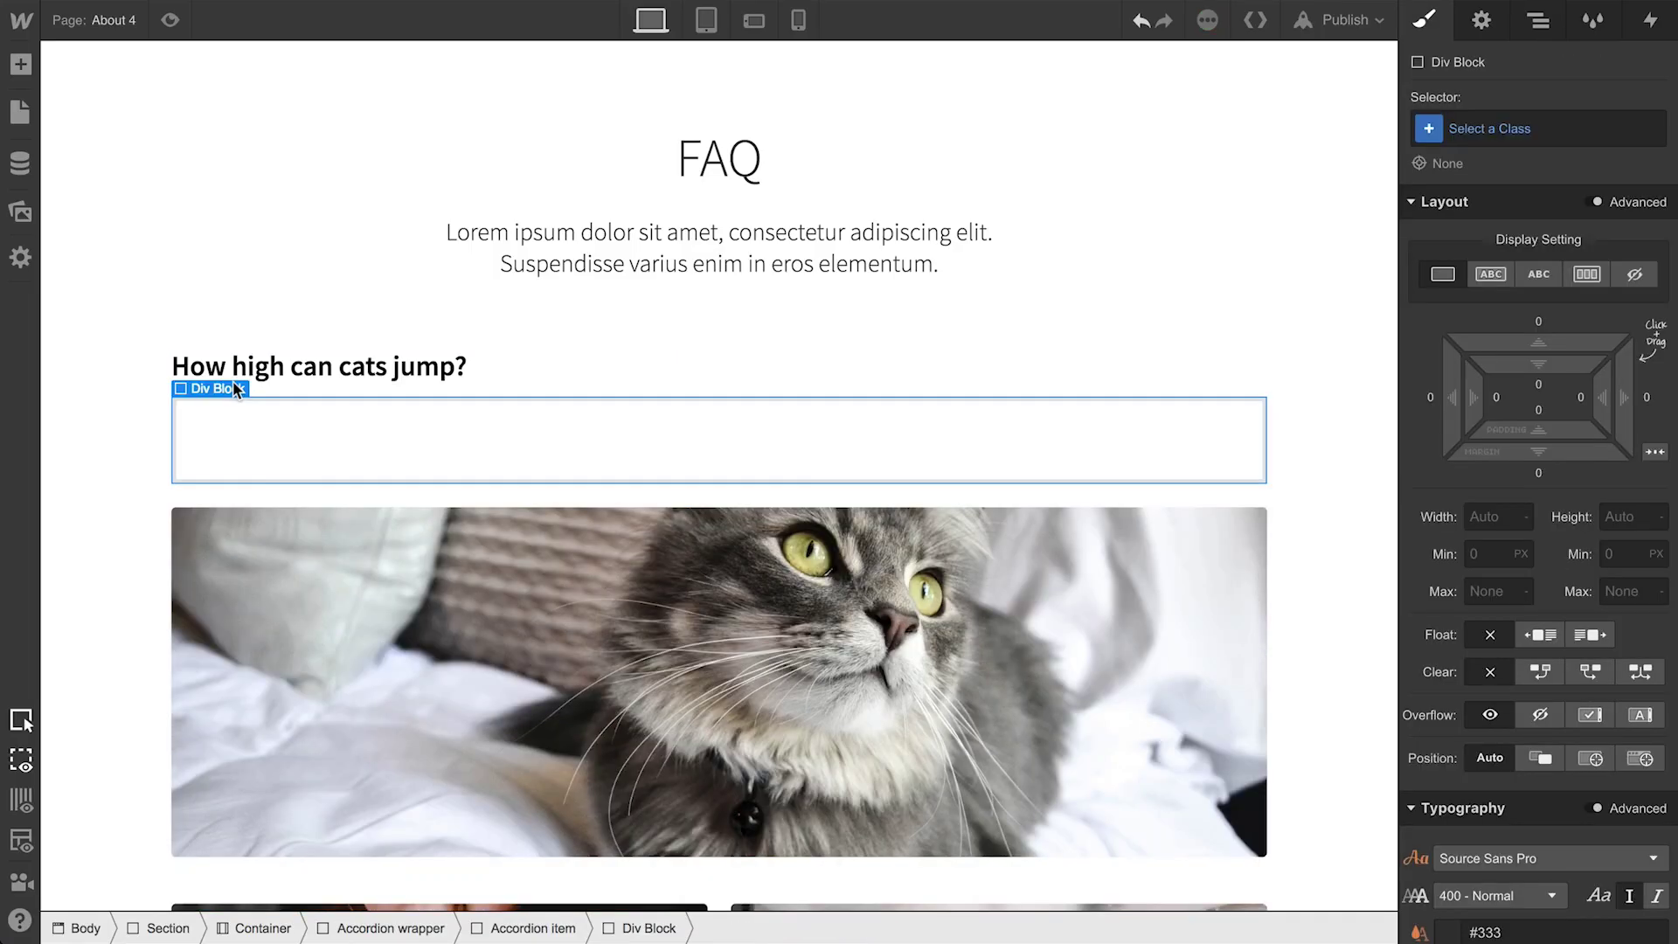
pyautogui.click(1475, 131)
pyautogui.write('Accordion item content')
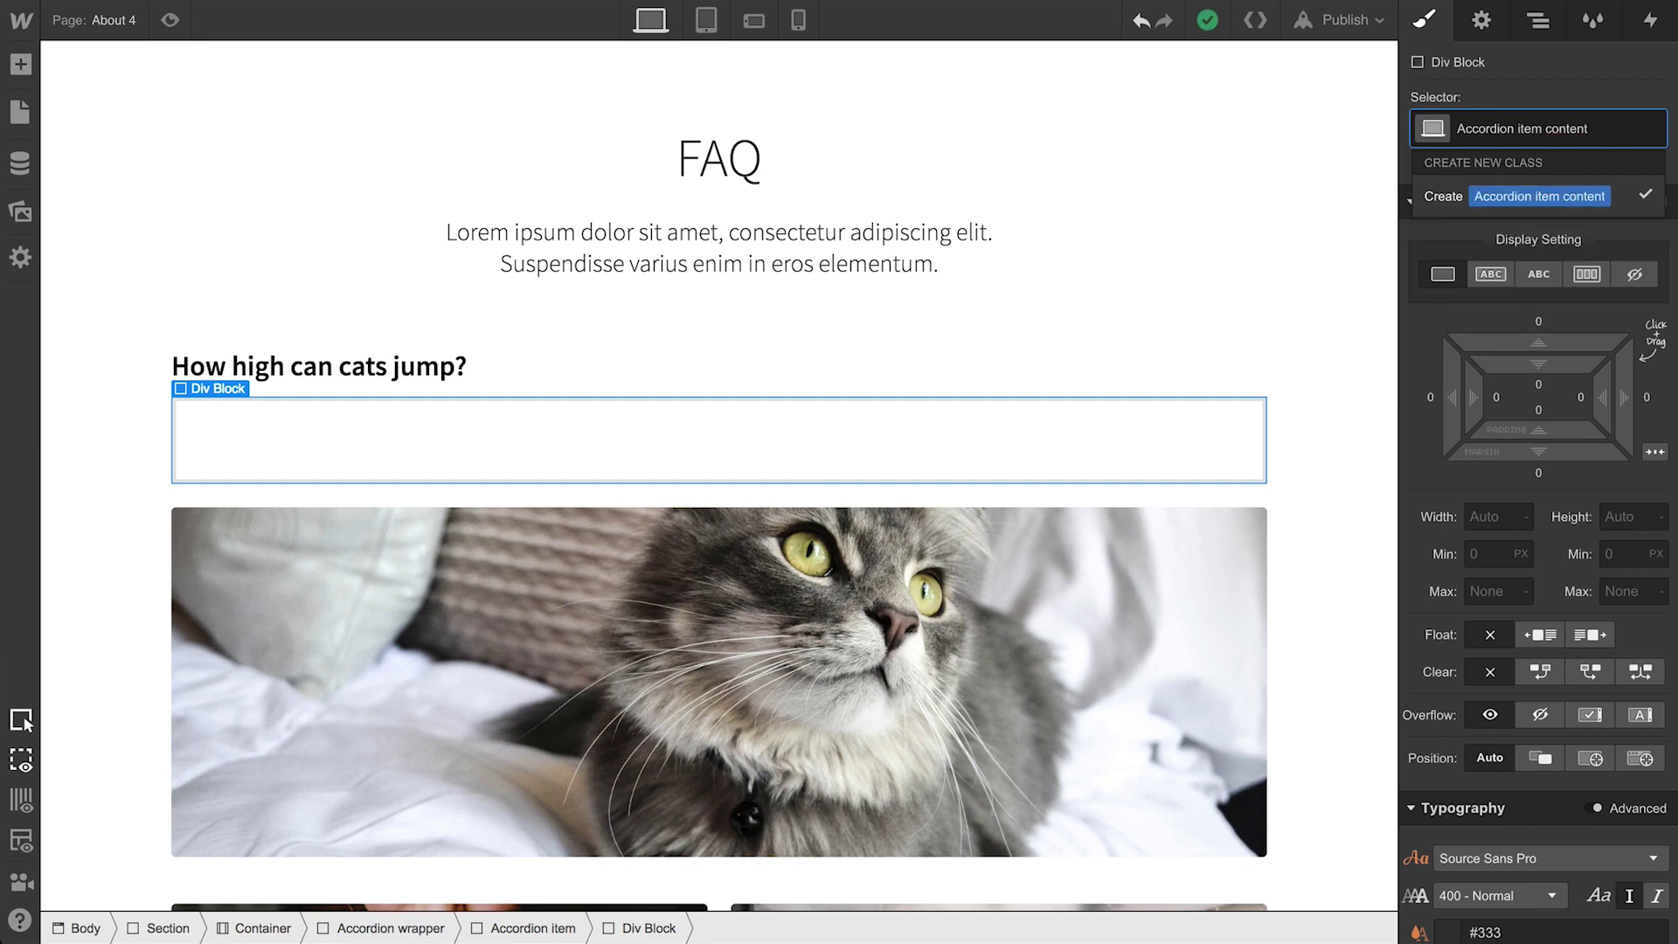
pyautogui.press('Return')
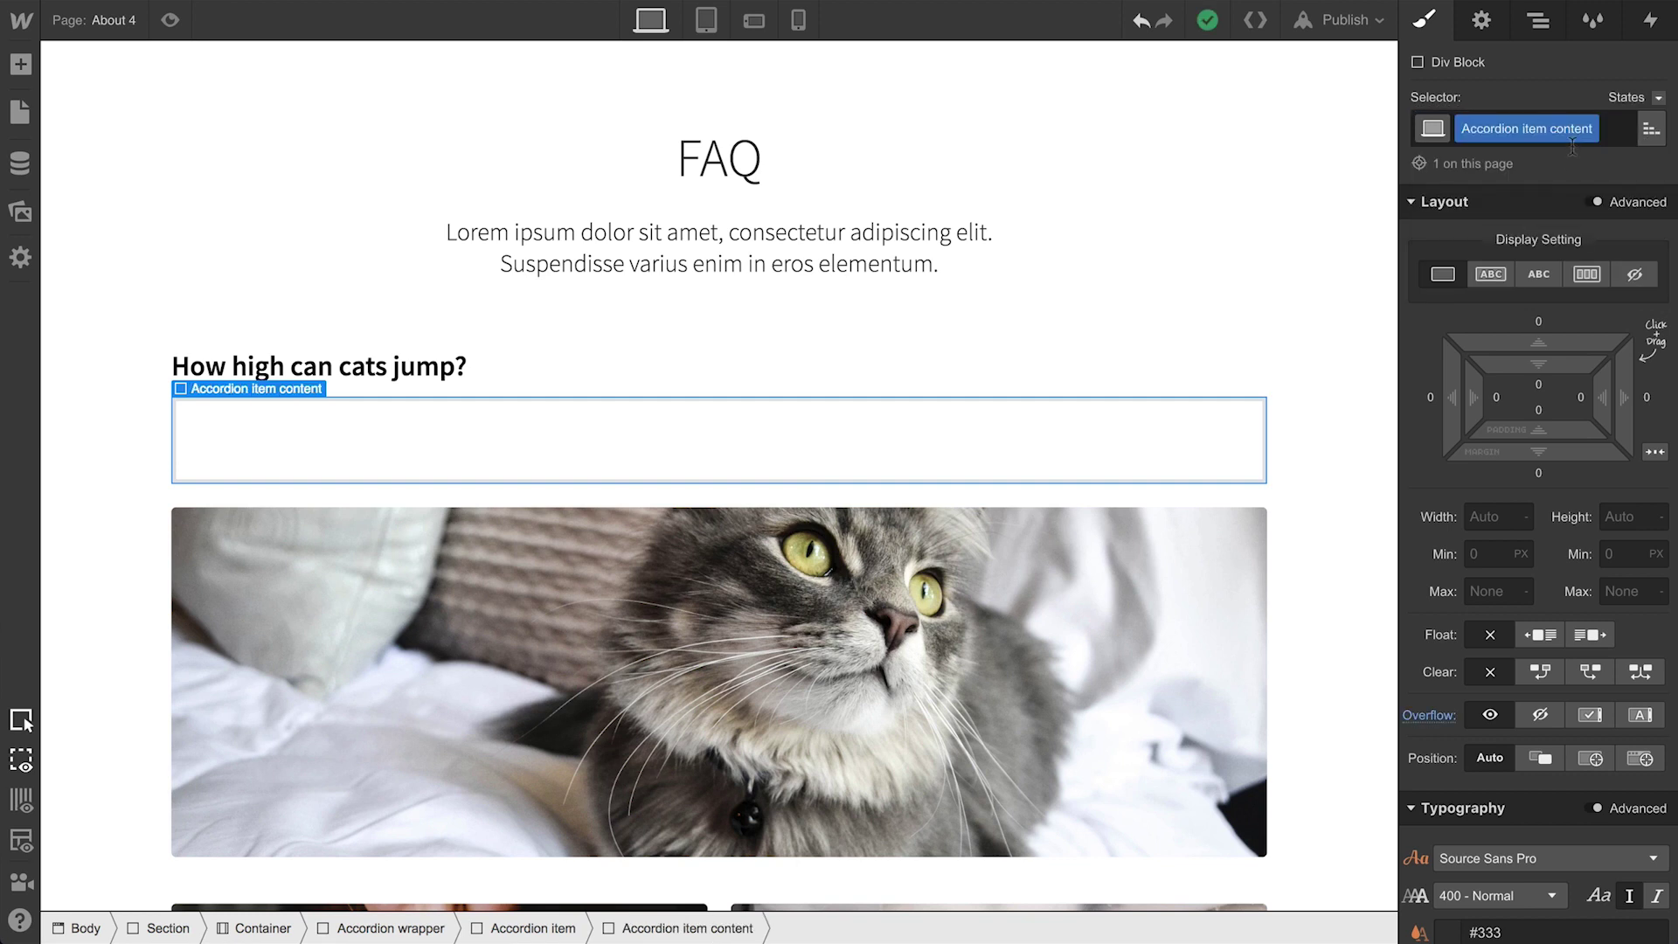
# Step: Set the accordion item content block's overflow to hidden and add a paragraph inside it
pyautogui.click(1523, 716)
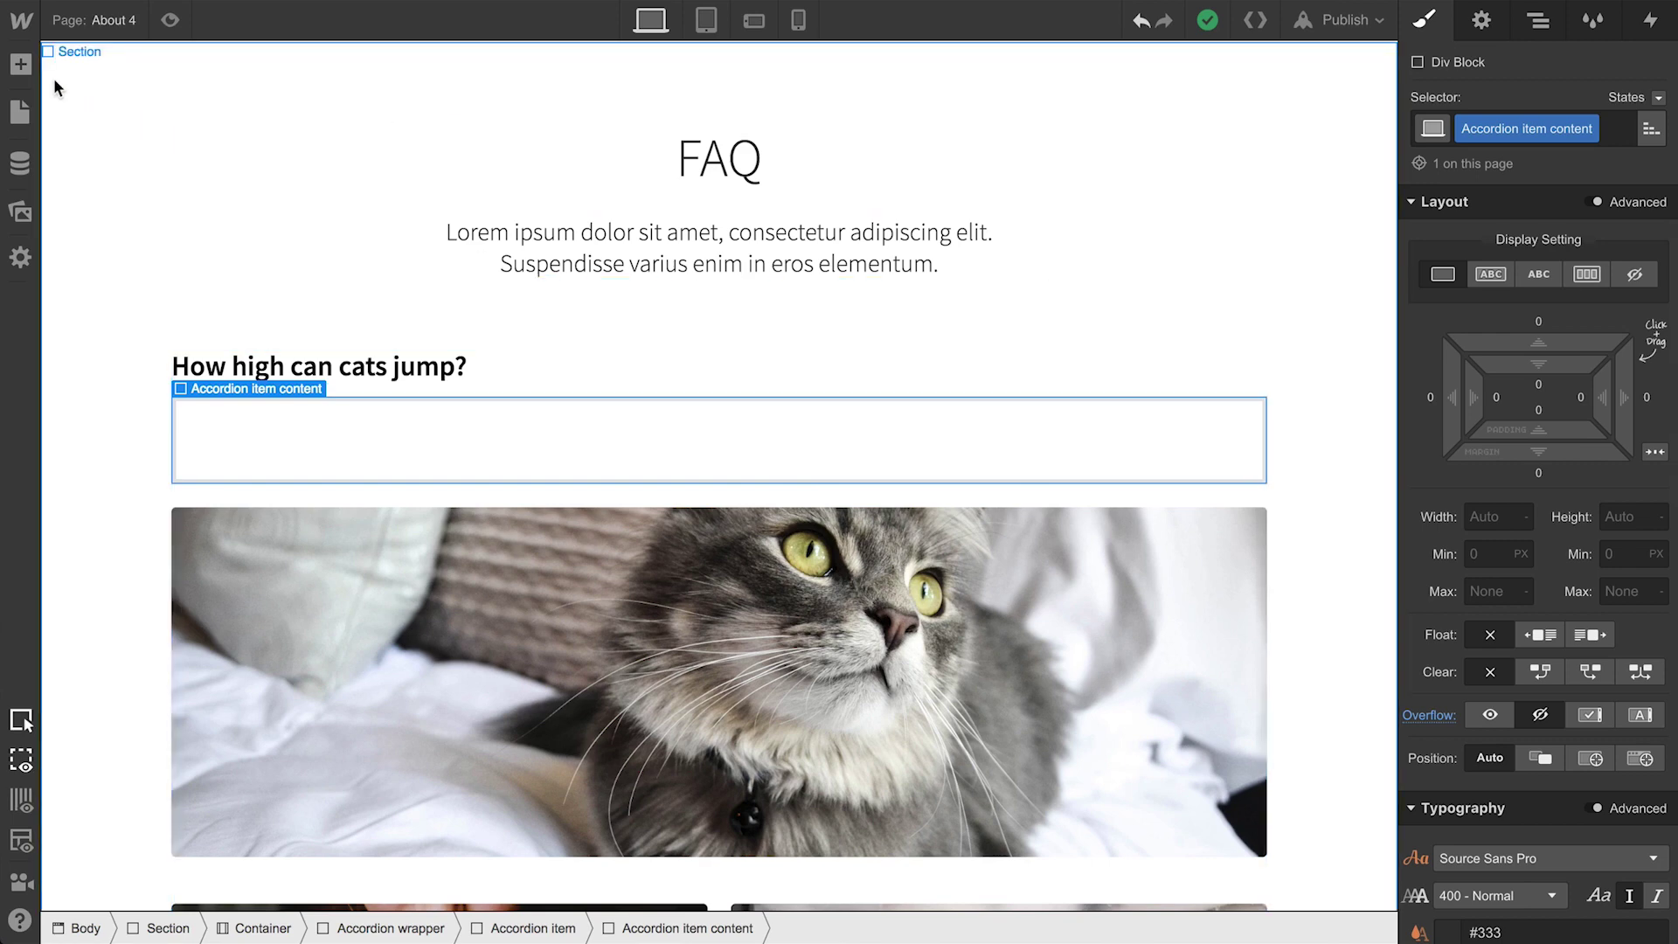
pyautogui.click(32, 70)
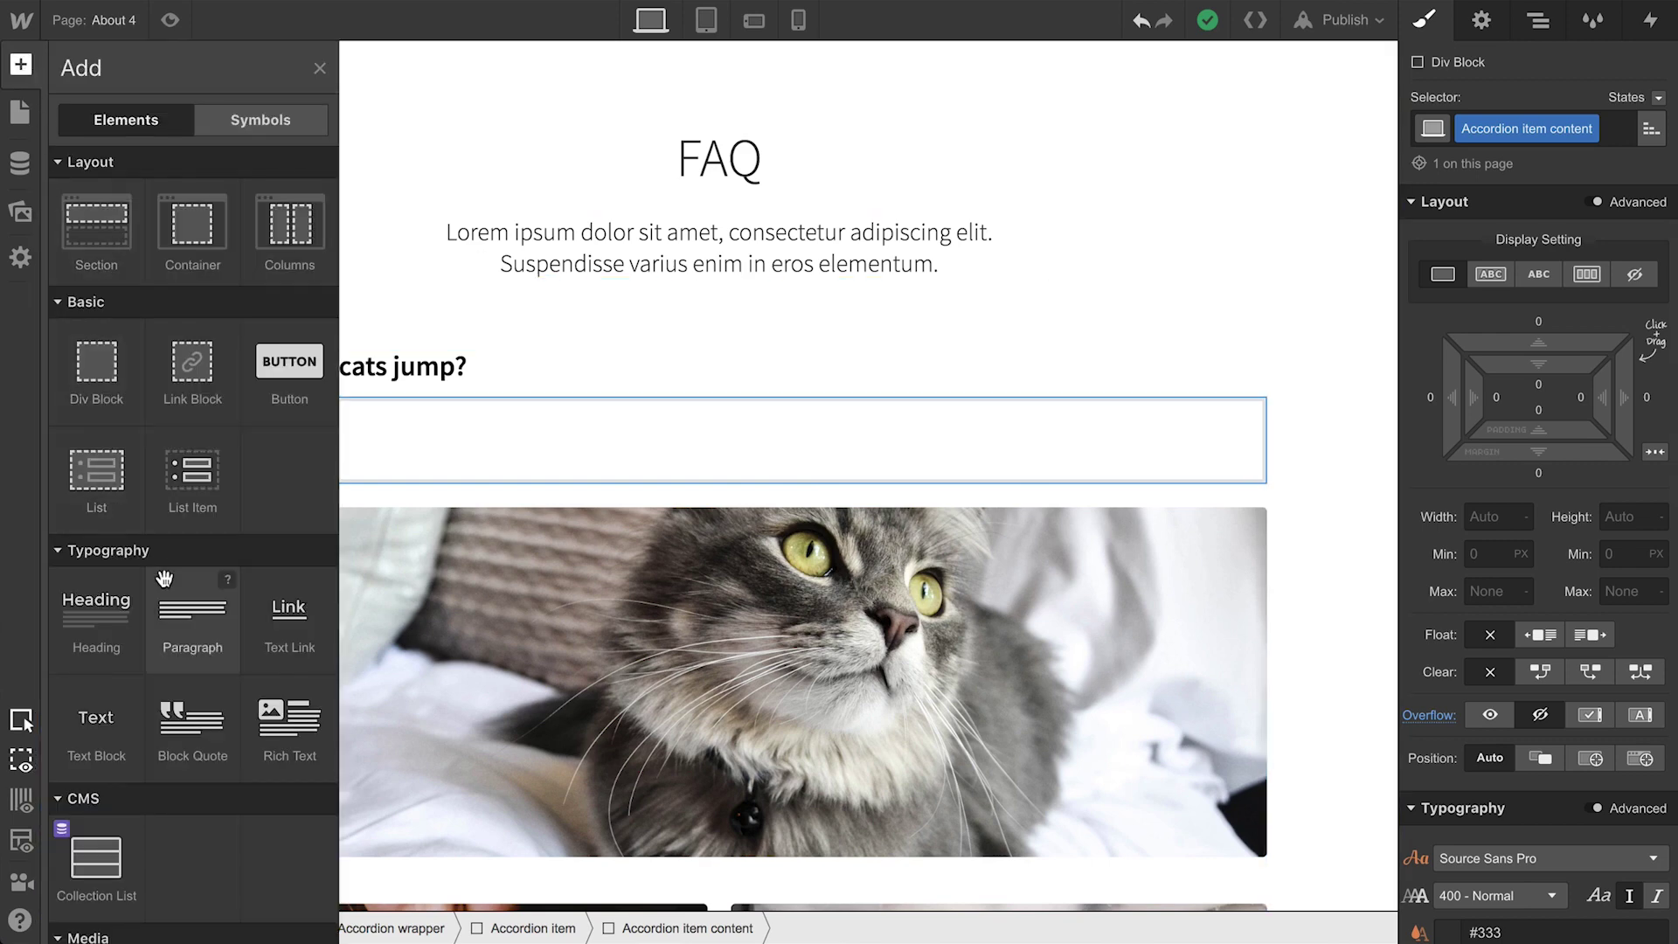
pyautogui.moveTo(188, 608); pyautogui.dragTo(392, 439)
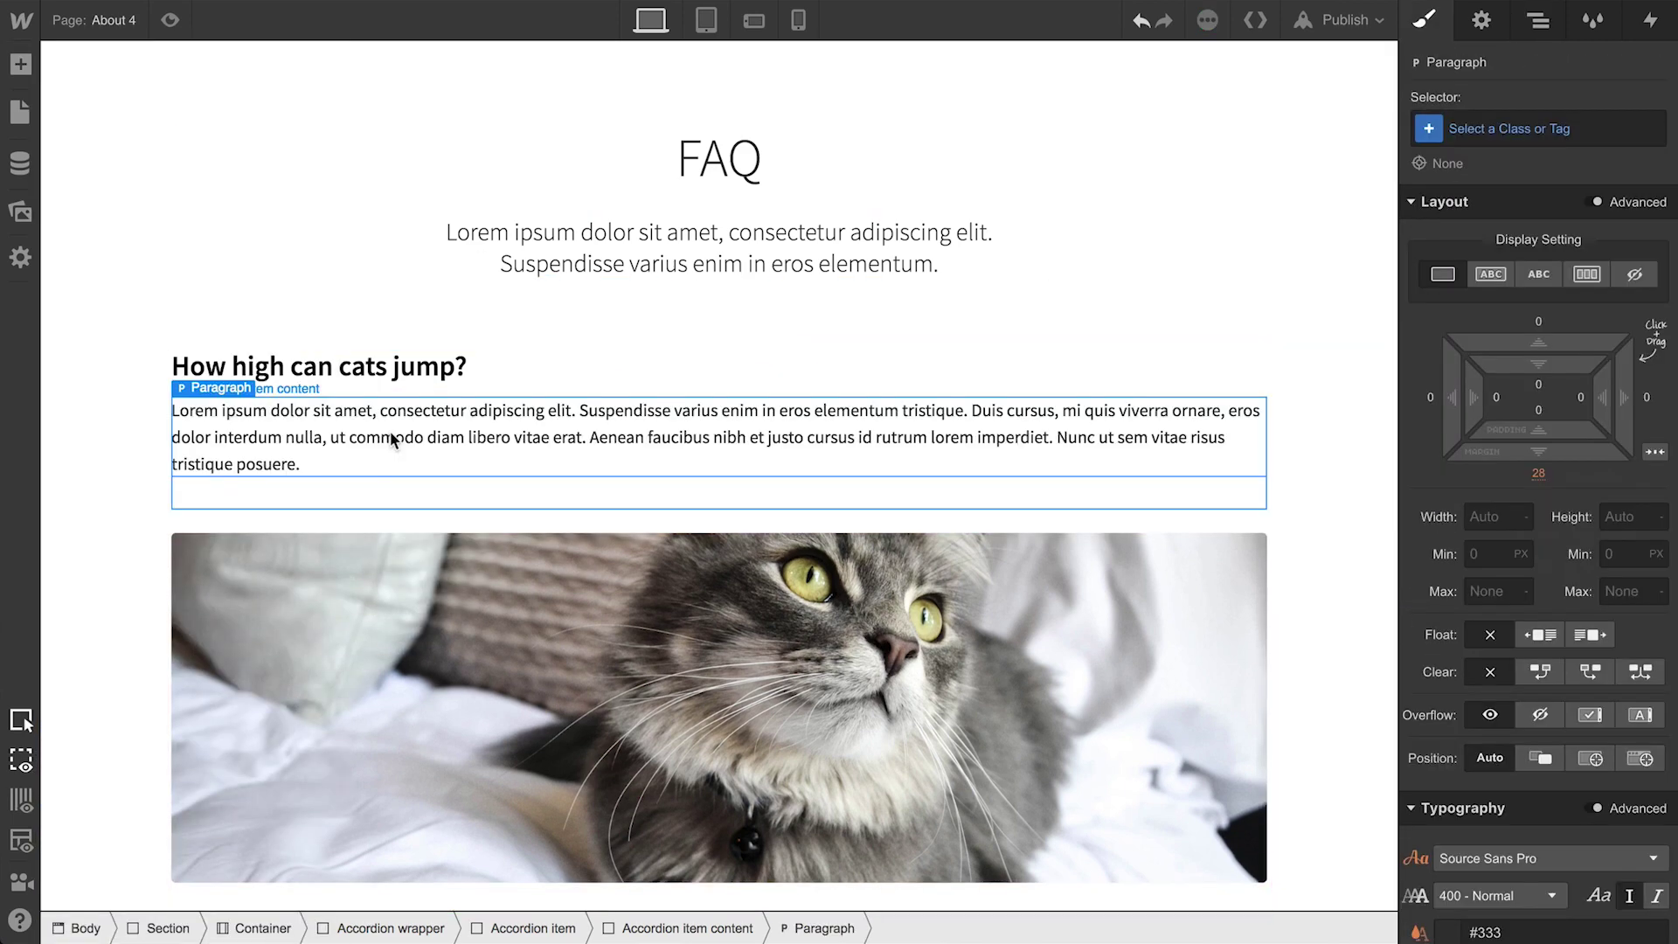
# Step: Replace the paragraph in the accordion item content with the sample text beginning "Morbi quam odio, ultrices a libero sit amet"
pyautogui.tripleClick(390, 437)
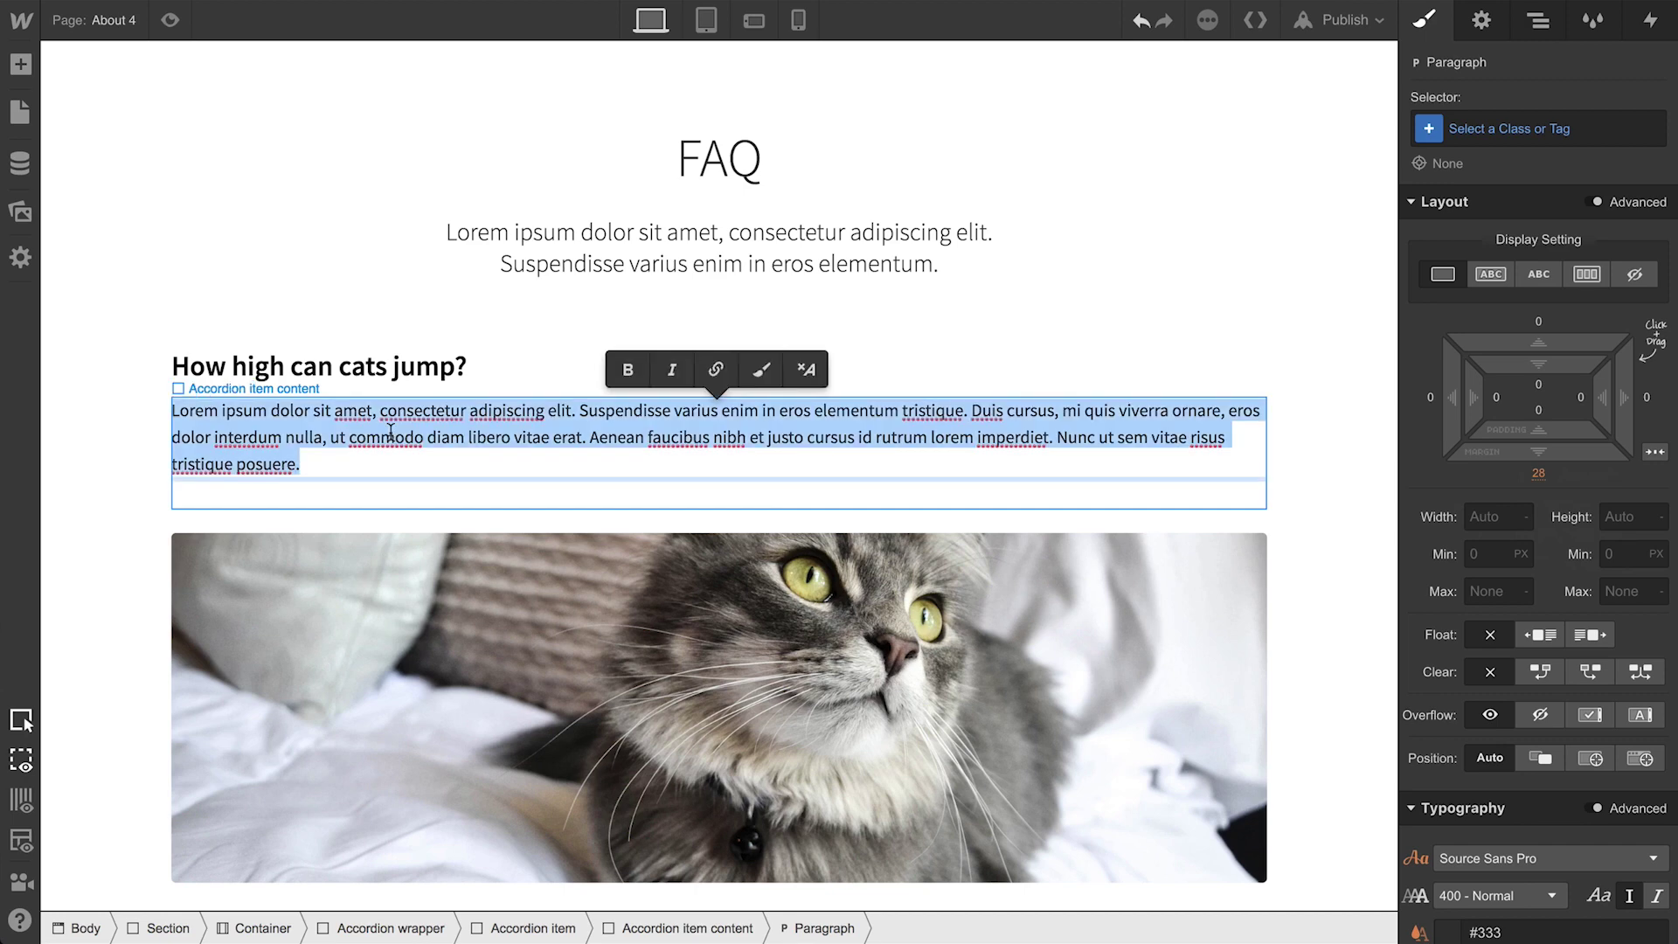
pyautogui.write('Morbi quam odio, ultrices a libero sit amet, lacinia commodo quam. Curabitur sodales ornare ex, eu sodales elit venenatis non. Sed vitae placerat nisl. Proin congue euismod euismod. Quisque accumsan ut justo eu faucibus. Duis rutrum ex justo, id lacinia purus lobortis quis. Sed cursus sapien urna, nec laoreet libero gravida mattis.')
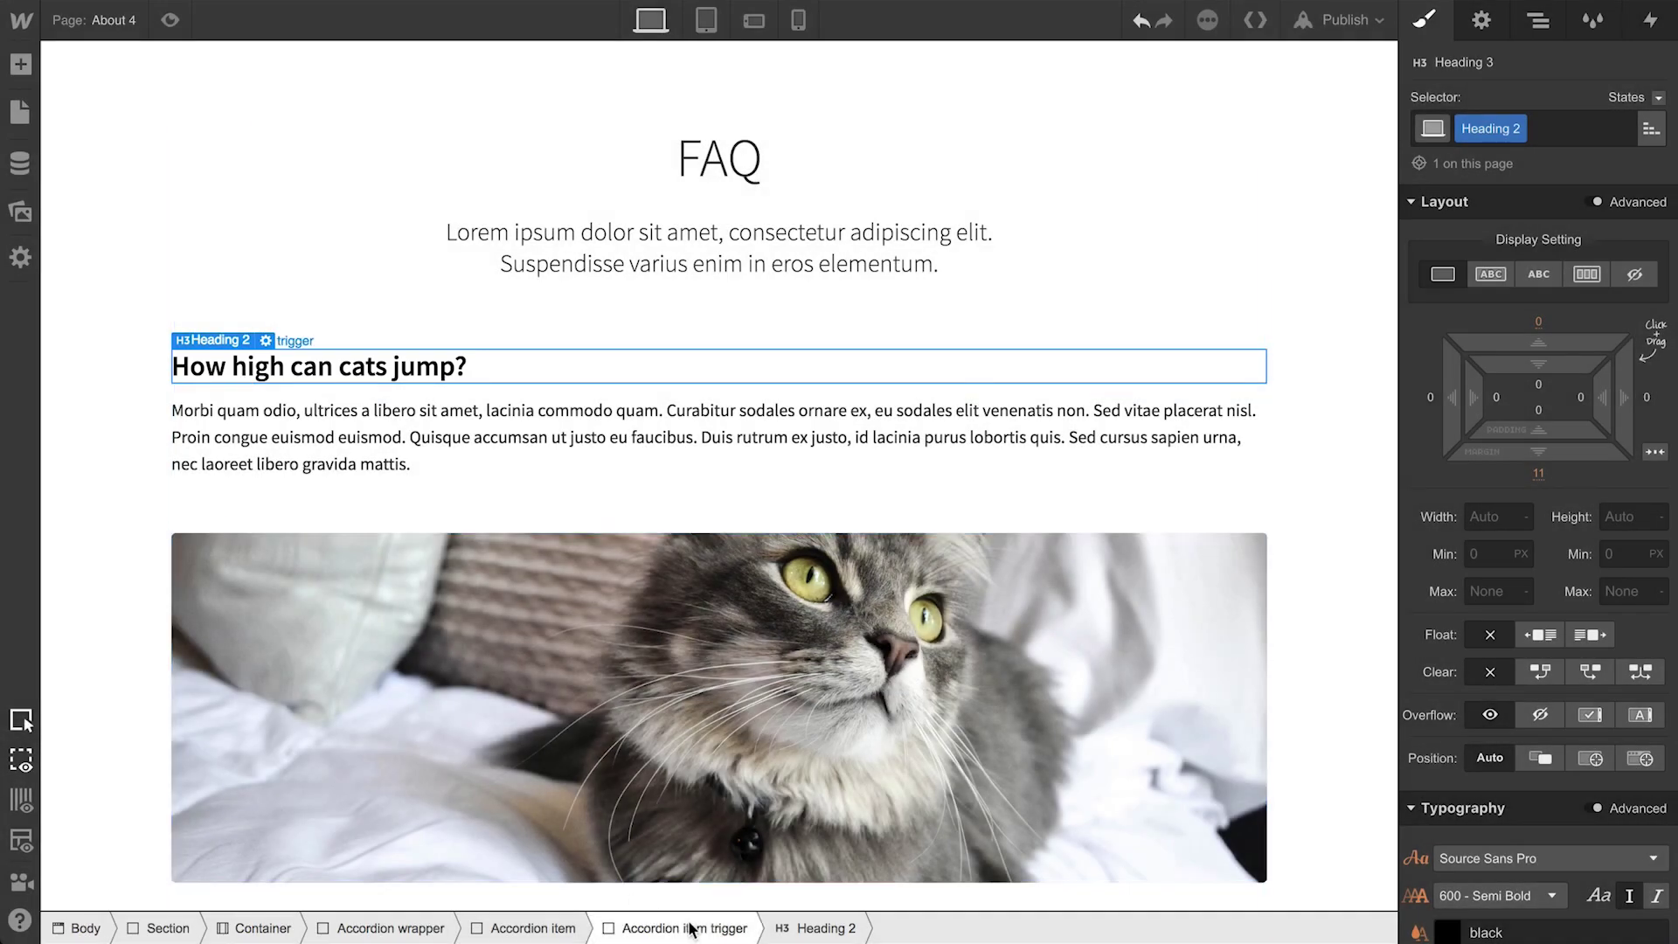
# Step: Add a Mouse Click (Tap) interaction to the accordion item trigger block
pyautogui.click(691, 928)
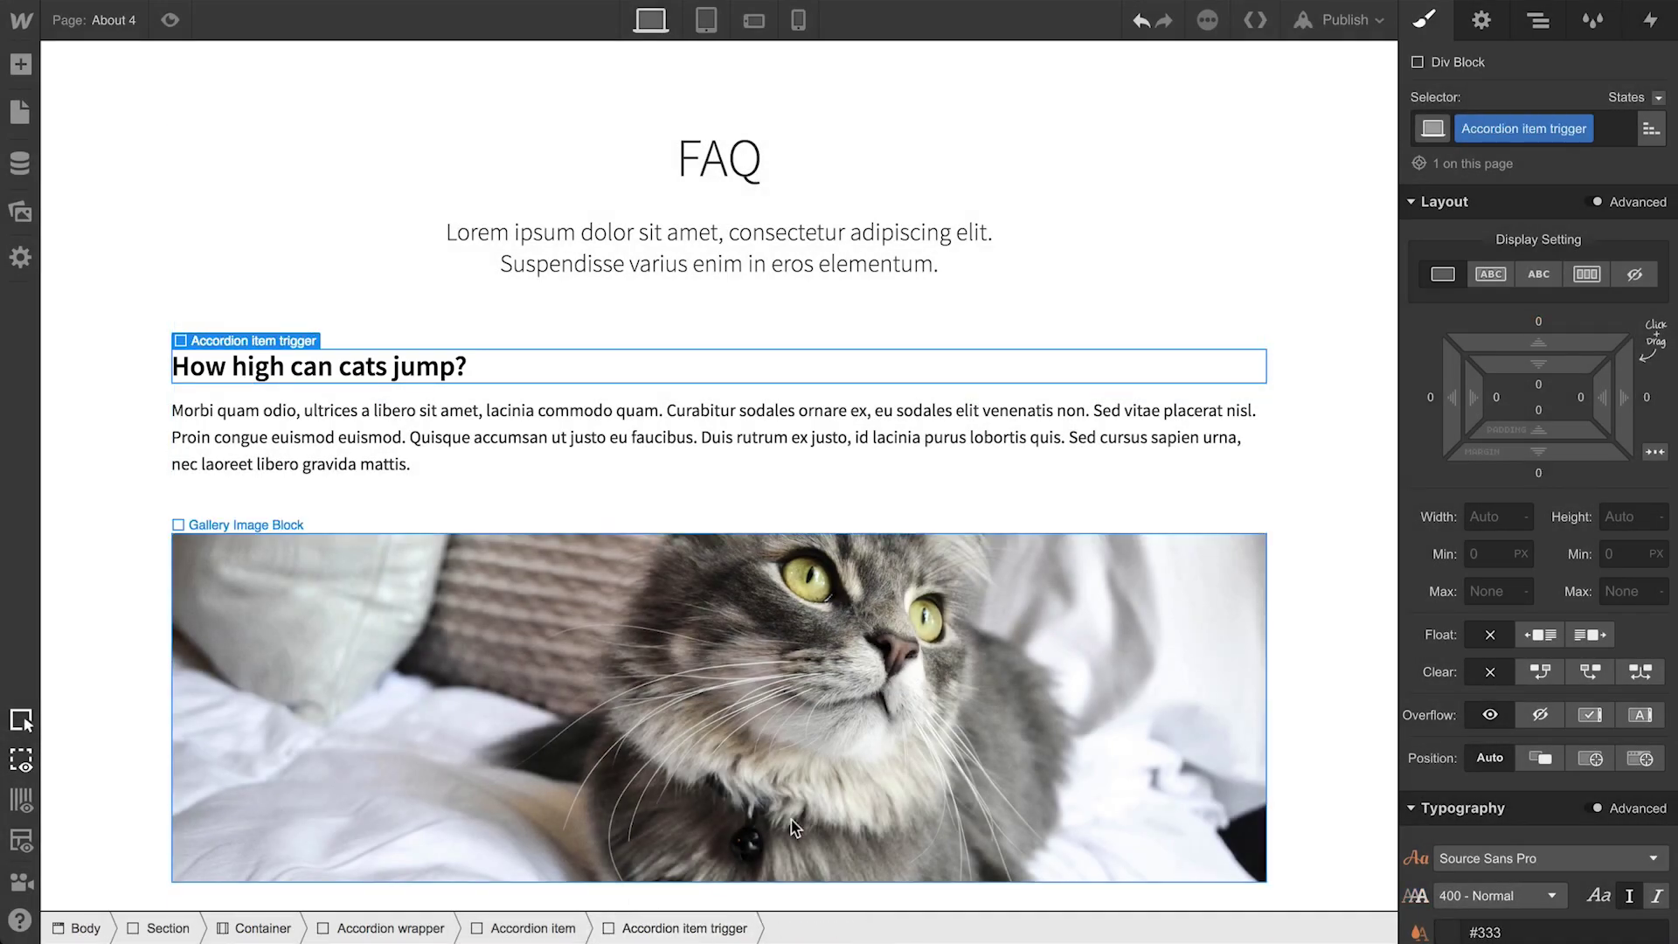
pyautogui.click(1651, 24)
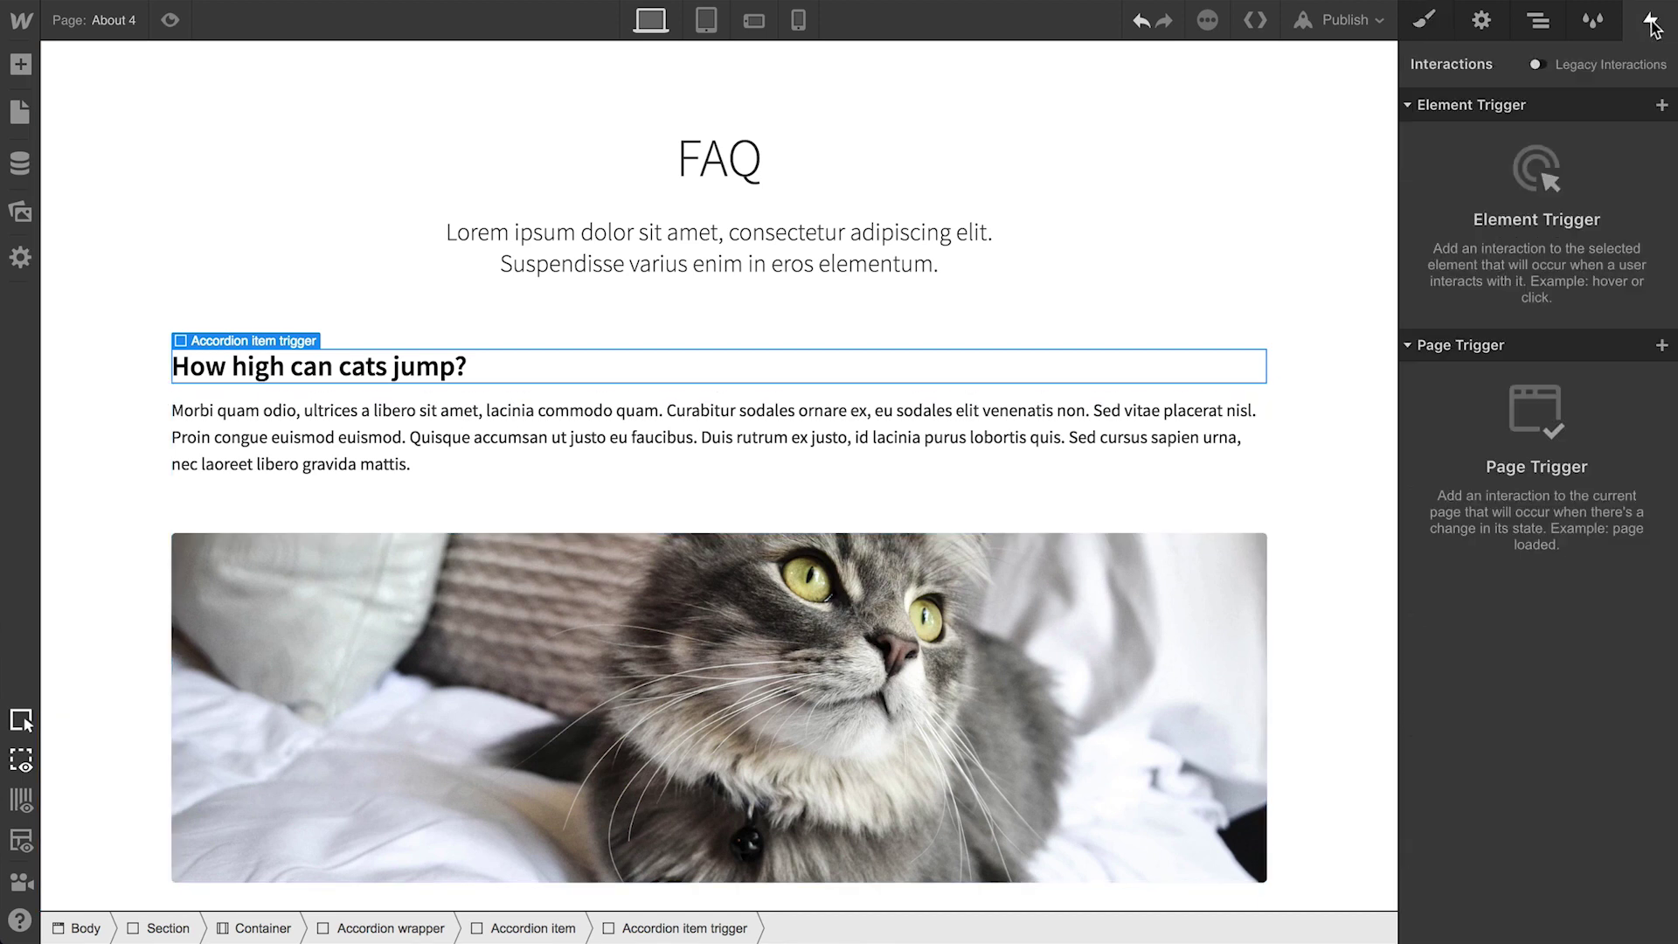
pyautogui.click(1662, 105)
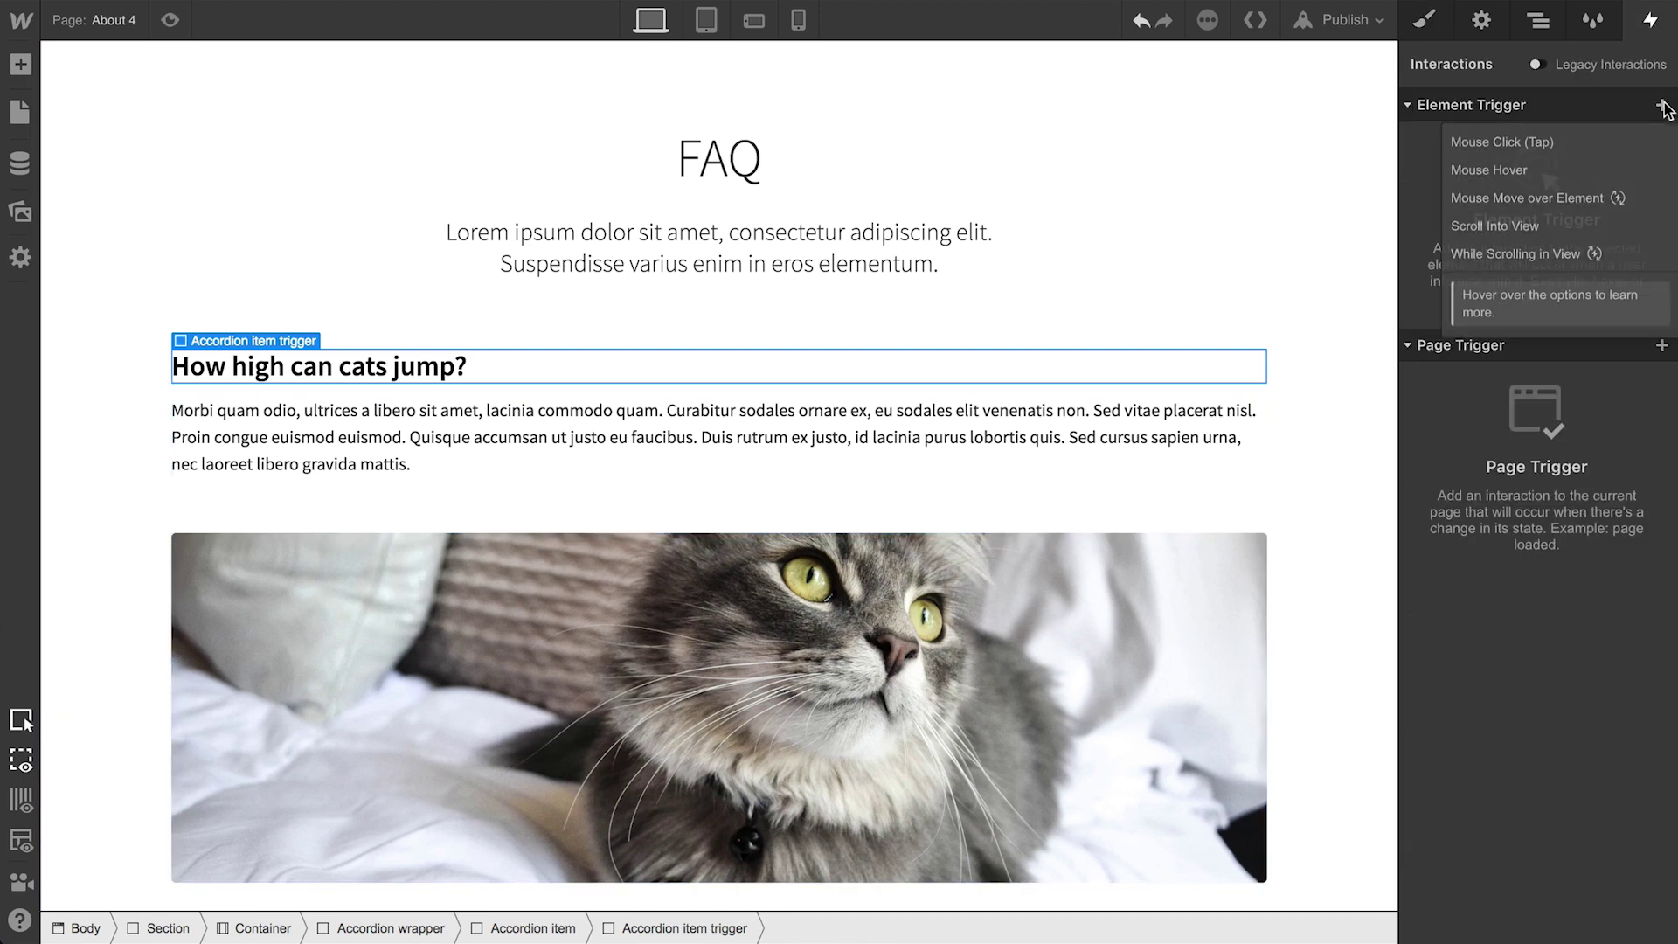
pyautogui.click(1623, 147)
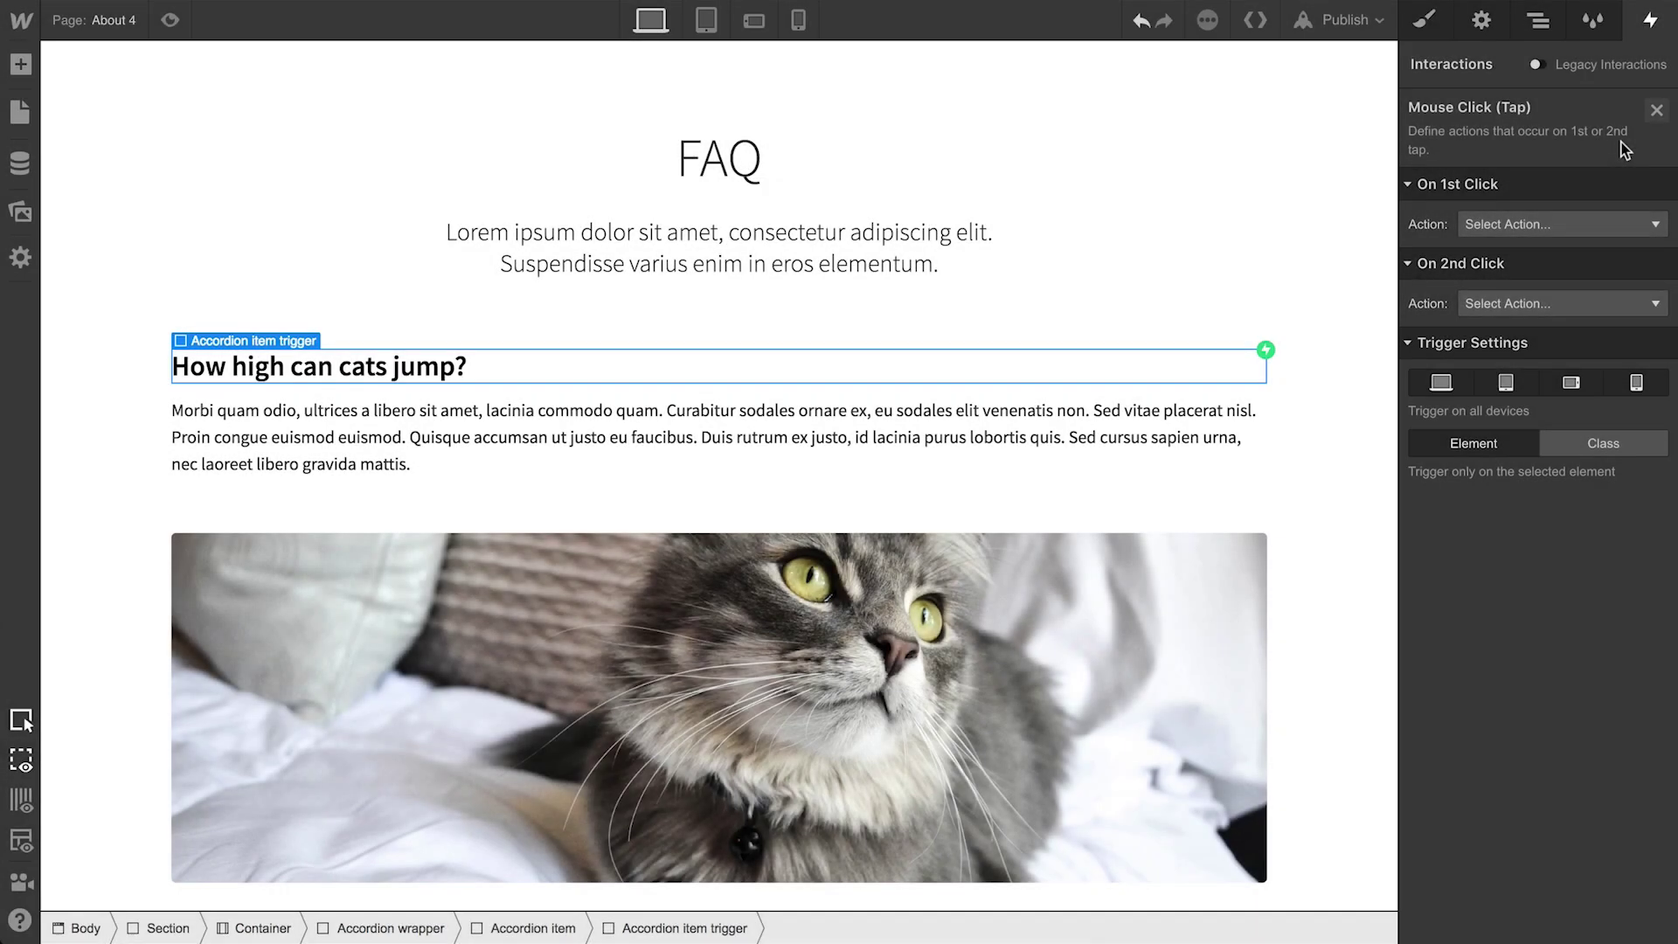
# Step: Make the first click start a new timed animation named "Accordion open"
pyautogui.click(1591, 224)
pyautogui.click(1580, 279)
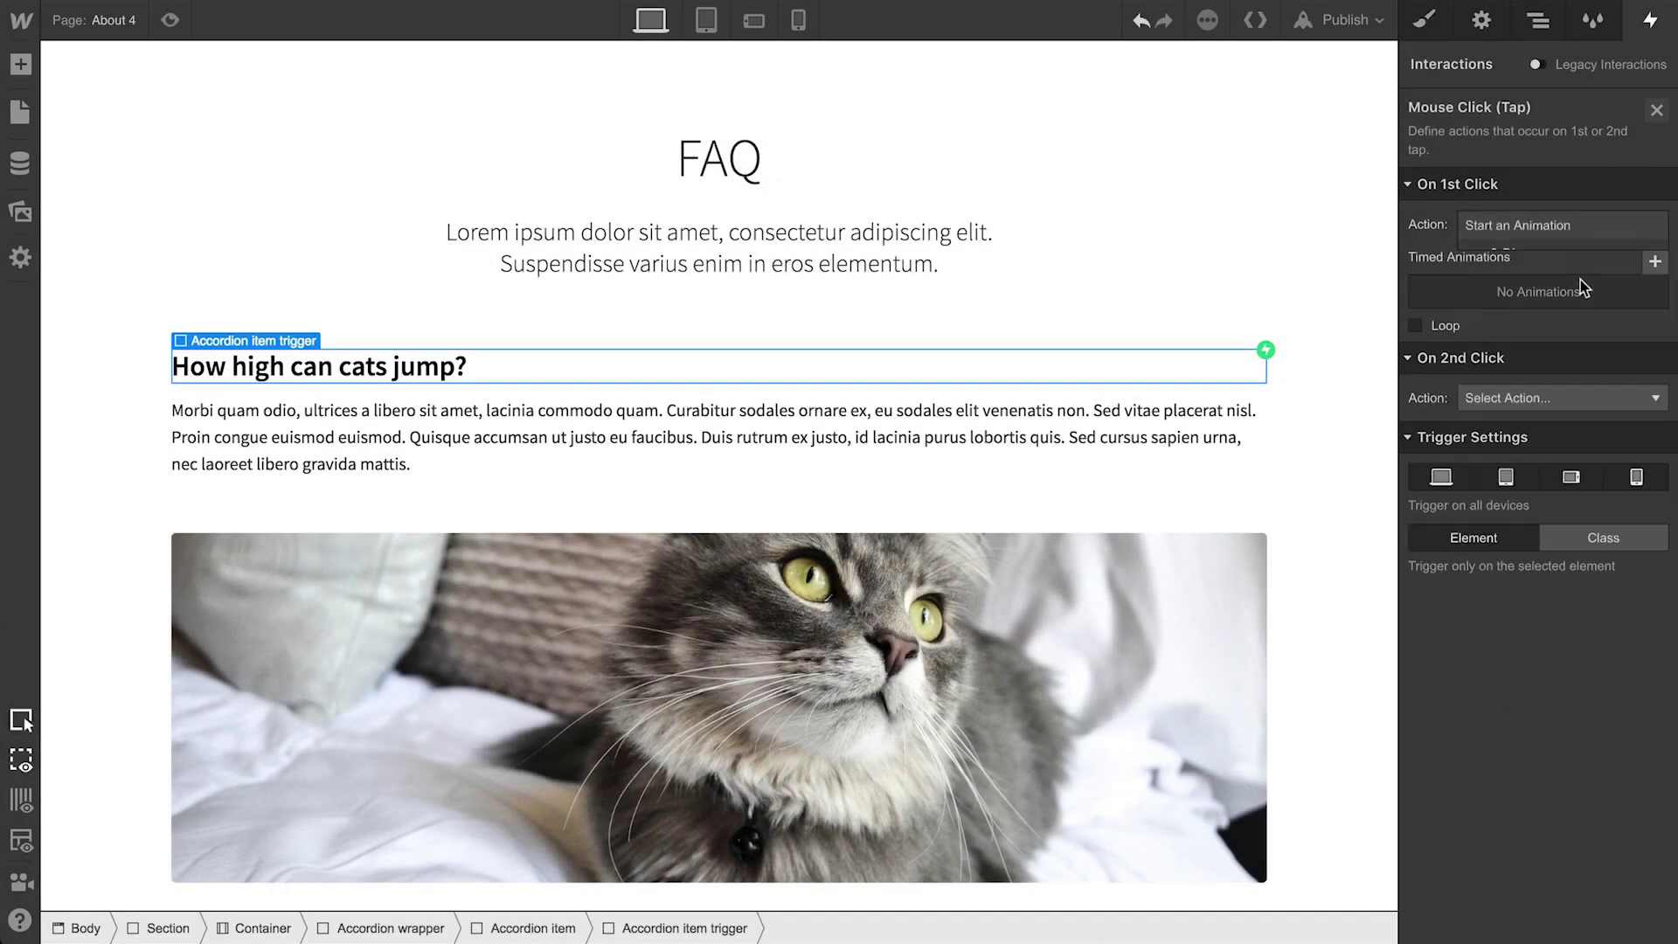
pyautogui.click(1657, 263)
pyautogui.write('Accordion open')
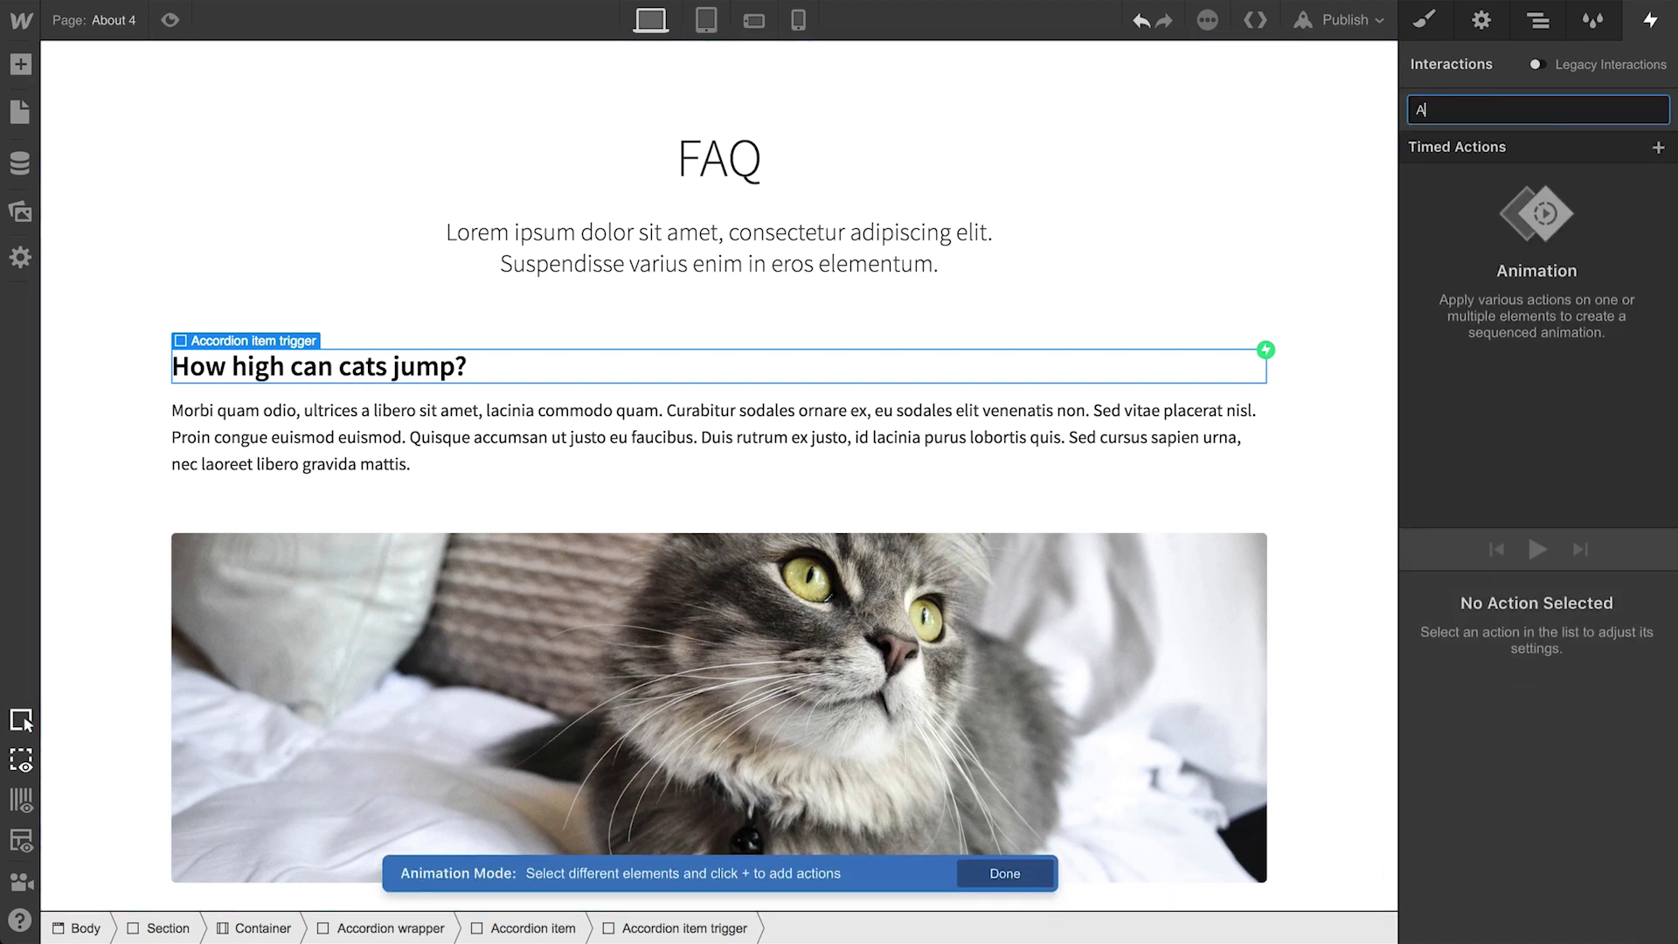
pyautogui.press('Return')
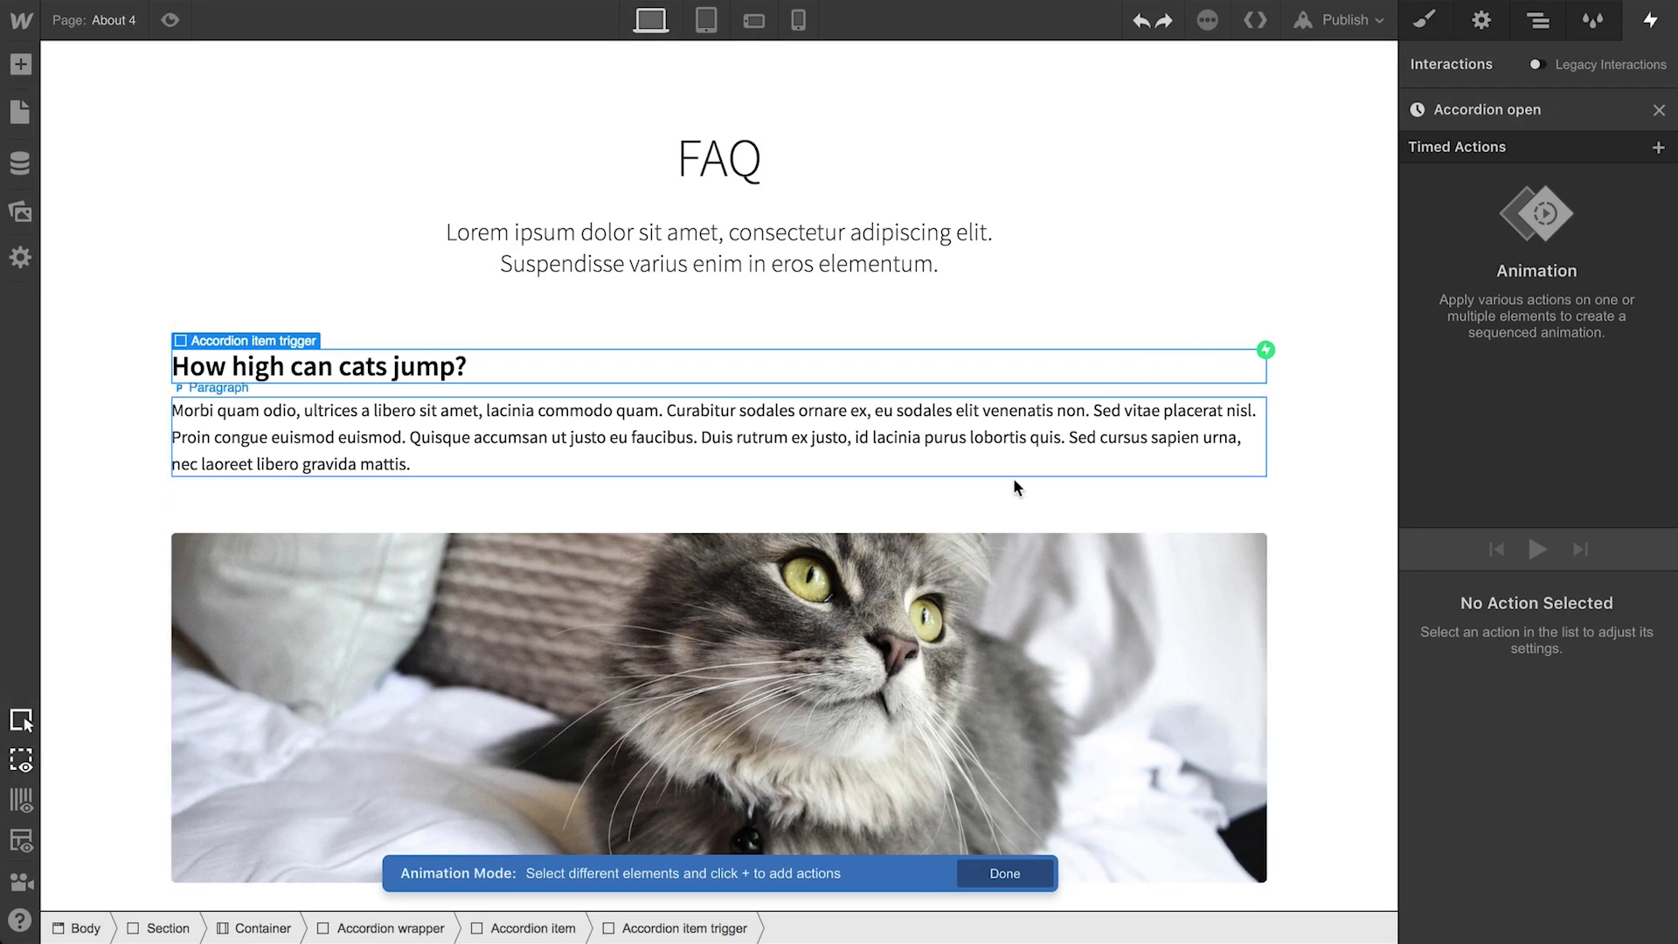
# Step: Add a Size action for the accordion item content with a height of 0 px and set it as the initial state
pyautogui.click(1006, 484)
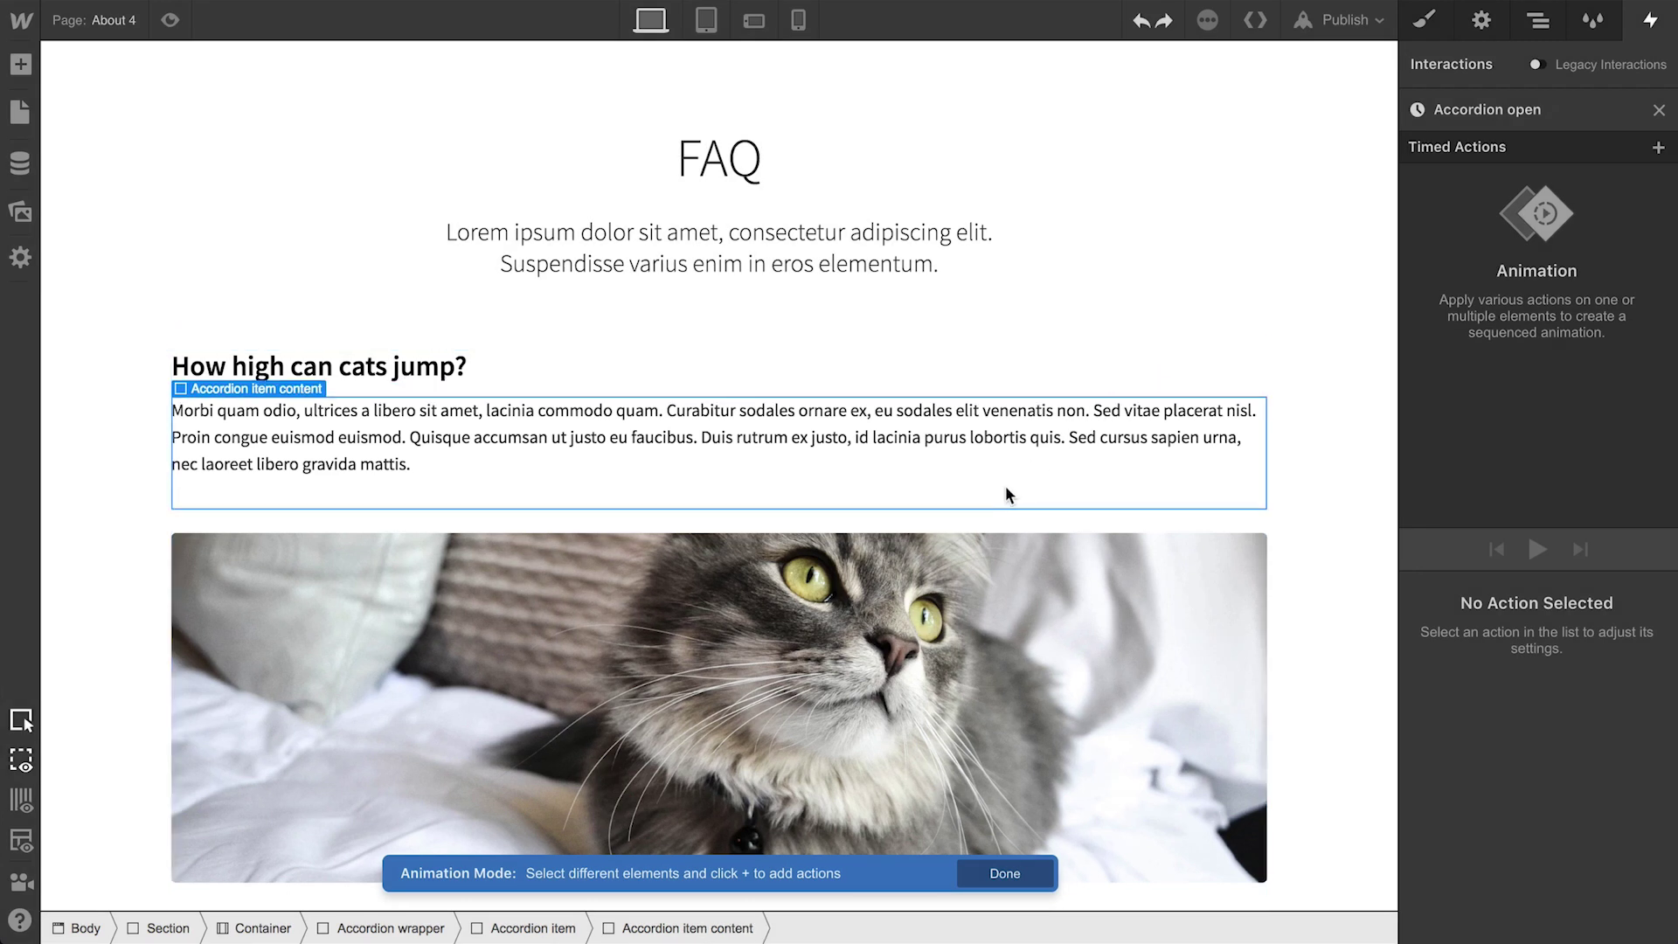
pyautogui.click(1655, 150)
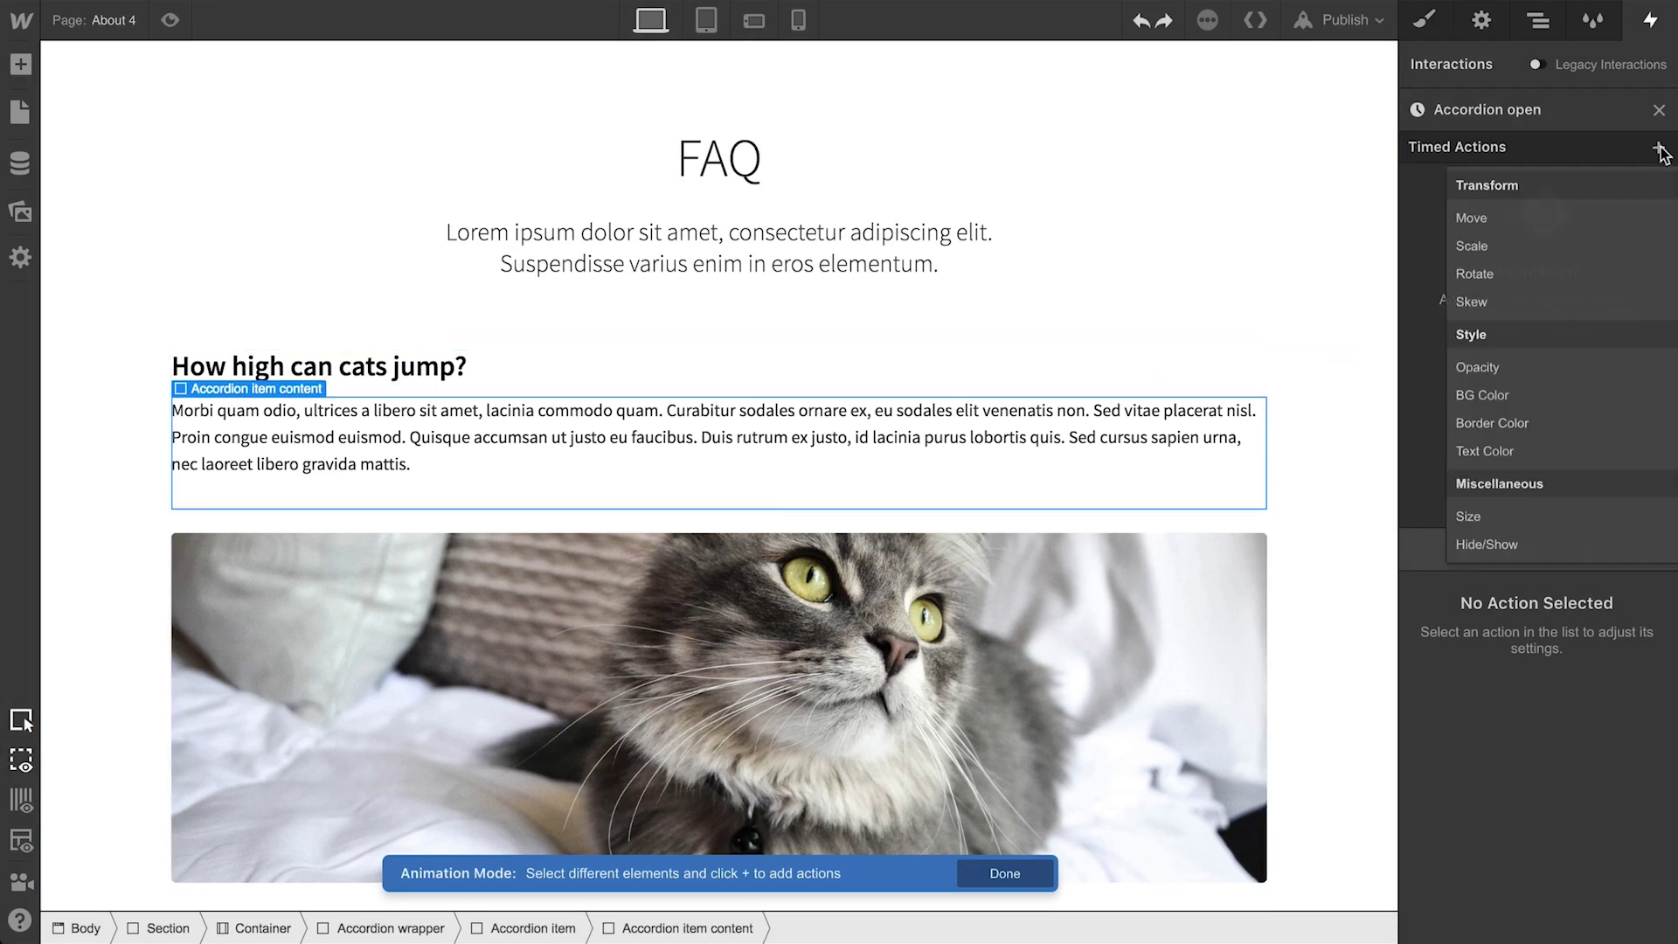
pyautogui.click(1603, 515)
pyautogui.click(1612, 870)
pyautogui.write('0')
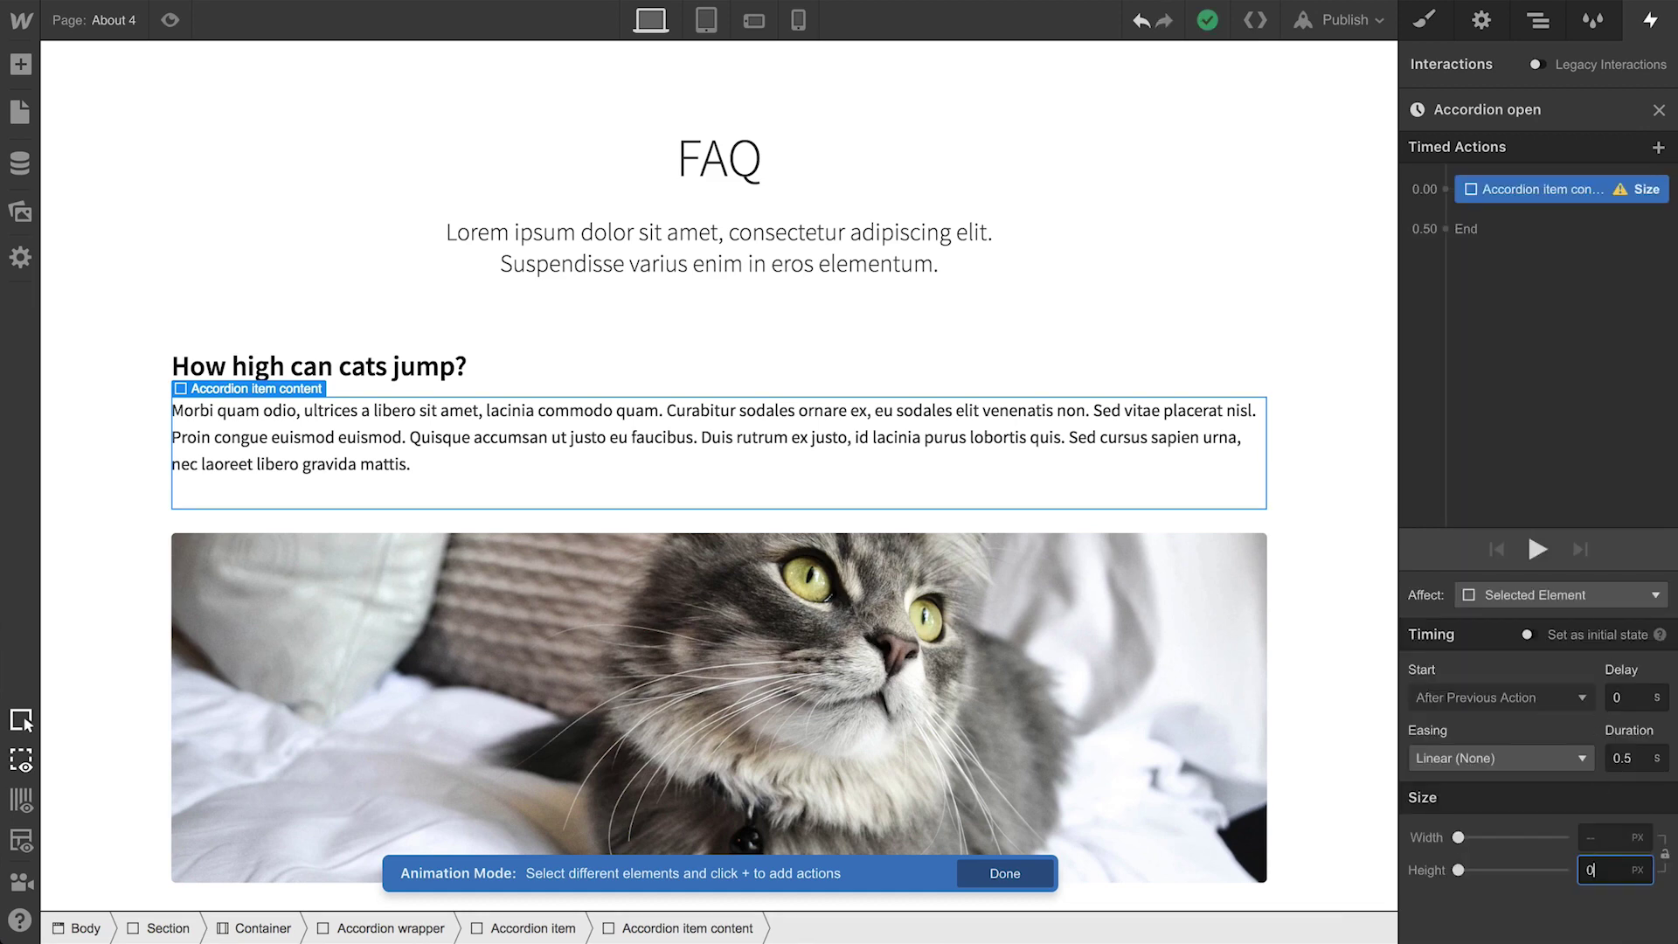
pyautogui.press('Return')
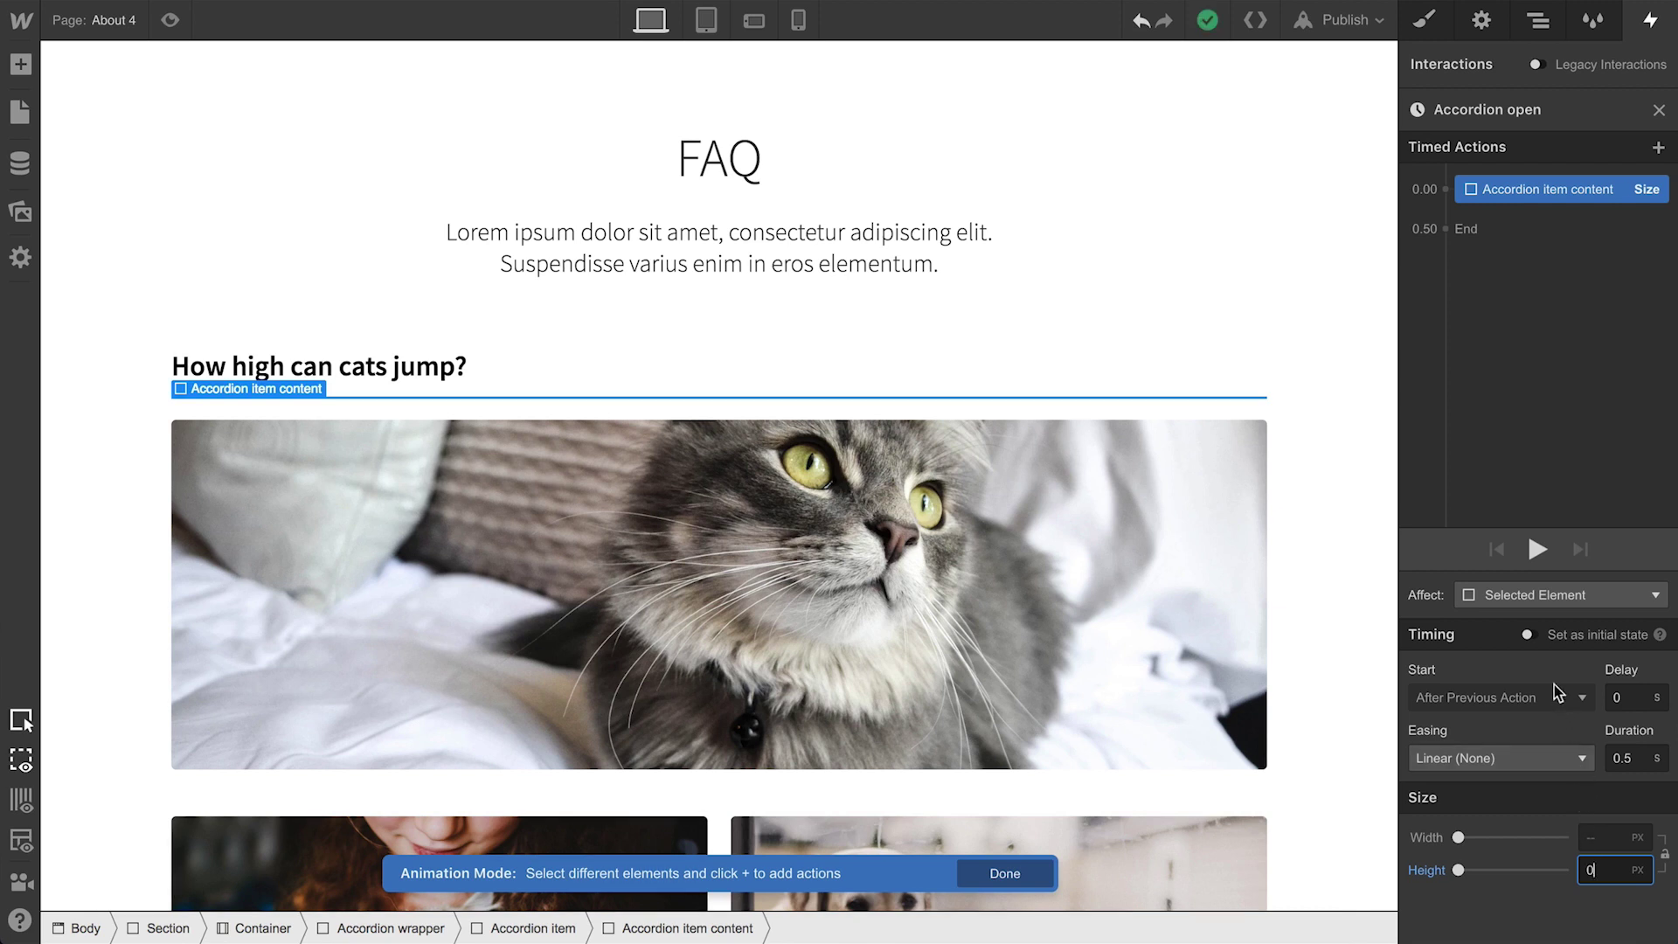
pyautogui.click(1531, 634)
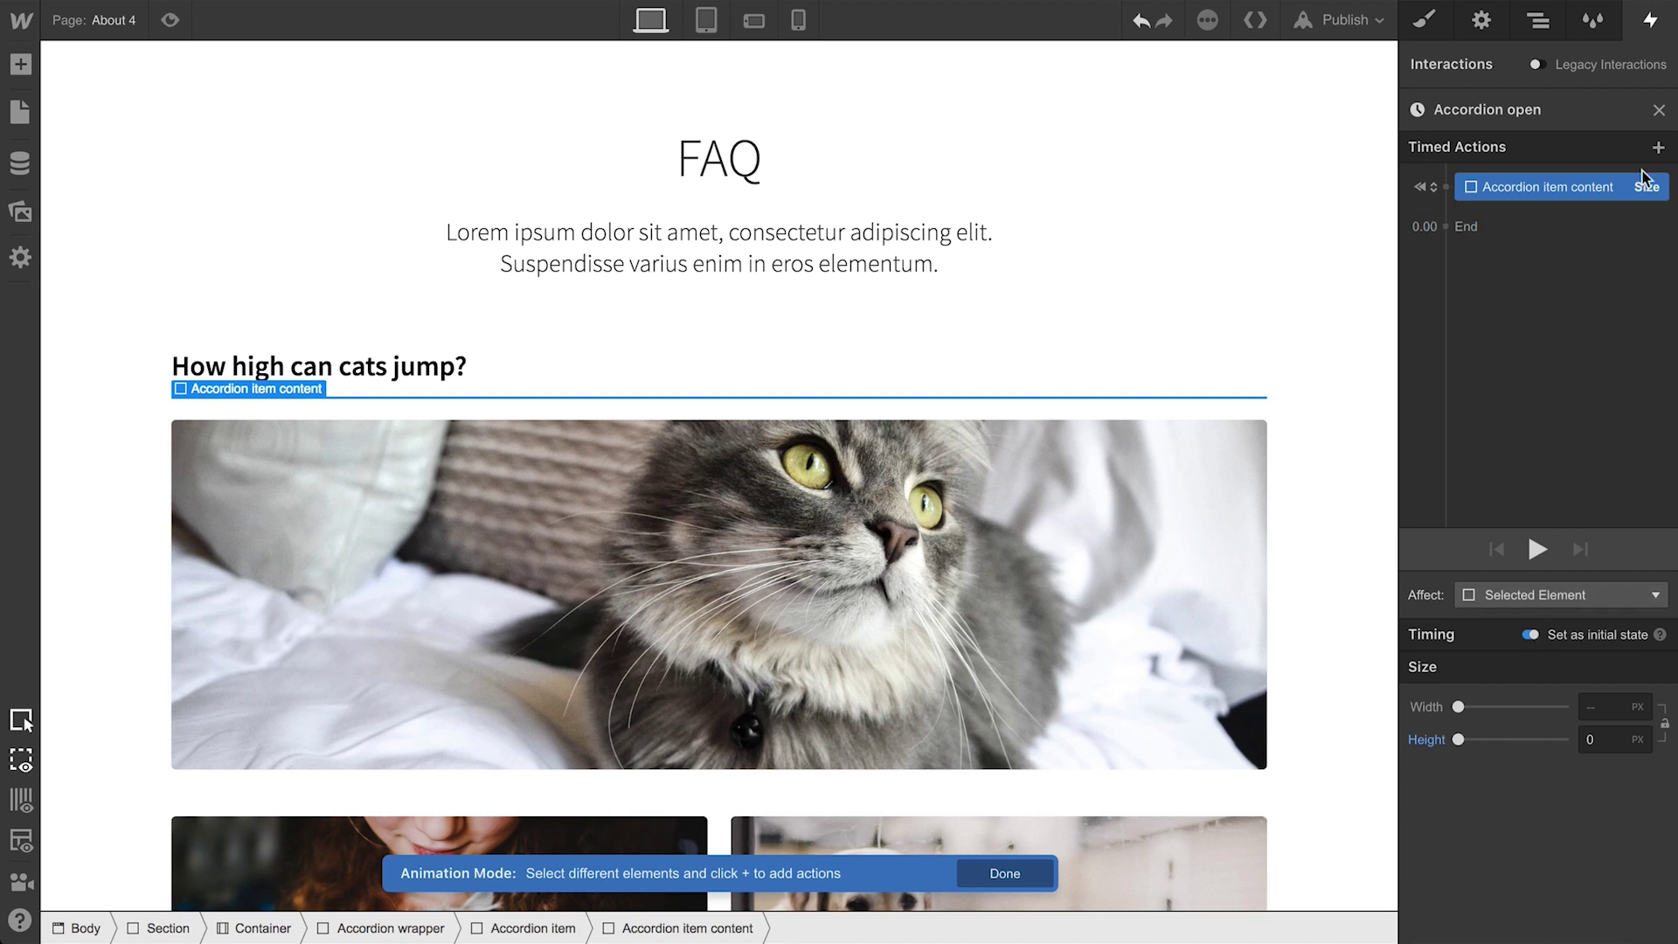
# Step: Add a second Size action for the accordion item content with its height set to Auto, and play the animation
pyautogui.click(1657, 147)
pyautogui.click(1637, 518)
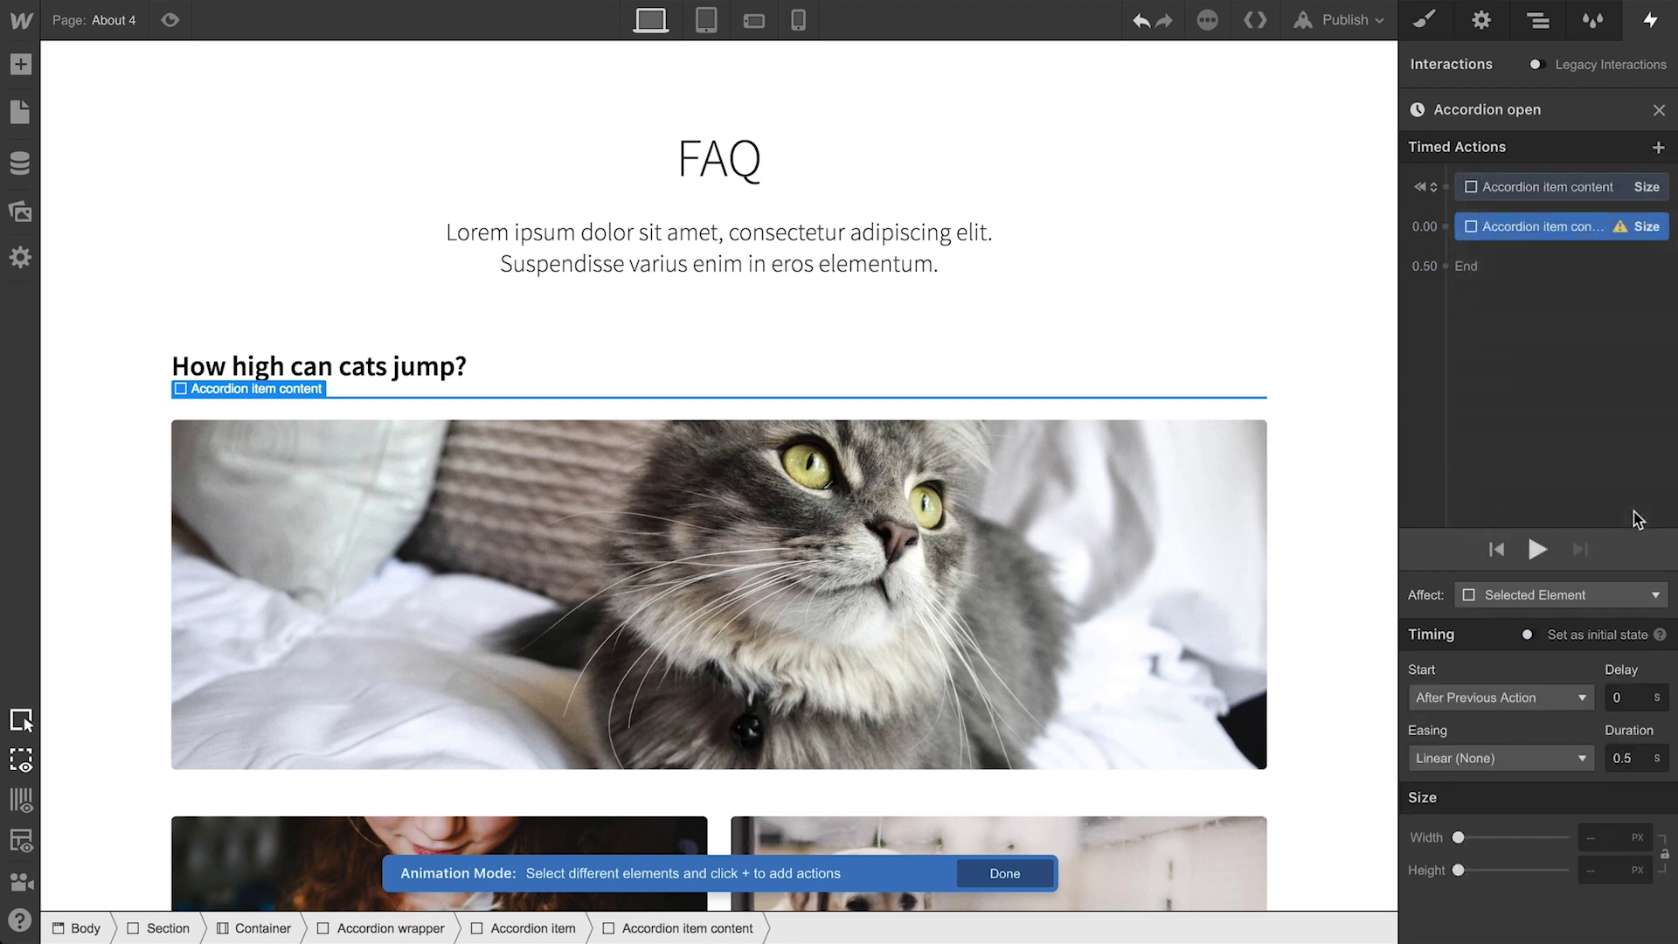
pyautogui.click(1636, 871)
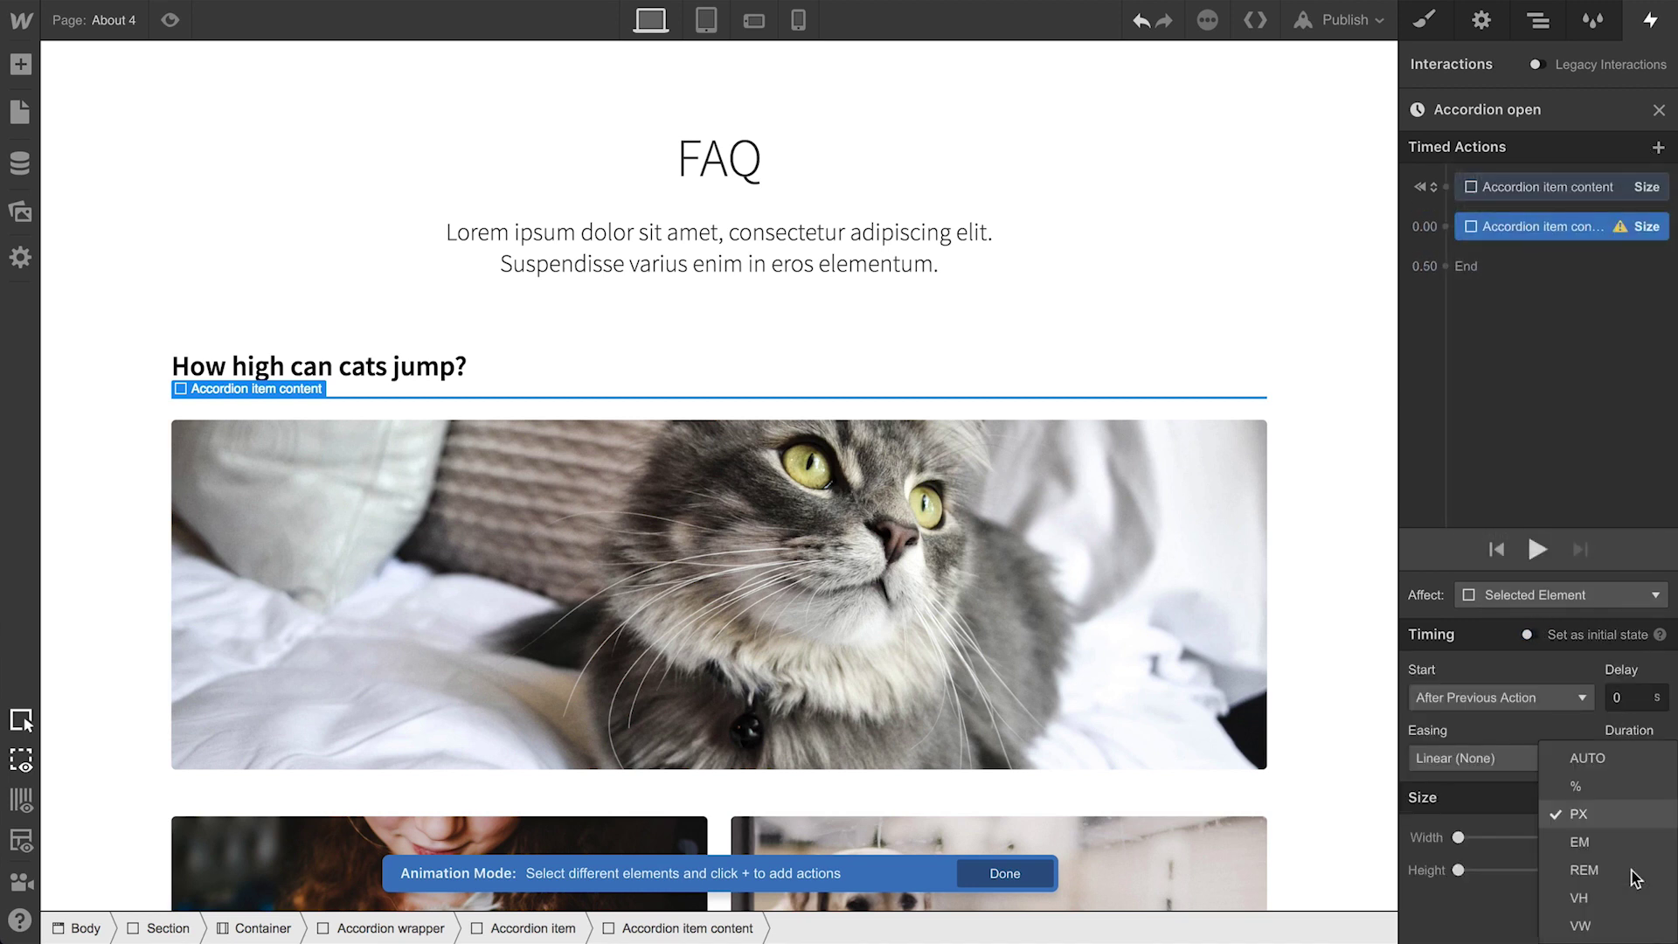
pyautogui.click(1618, 766)
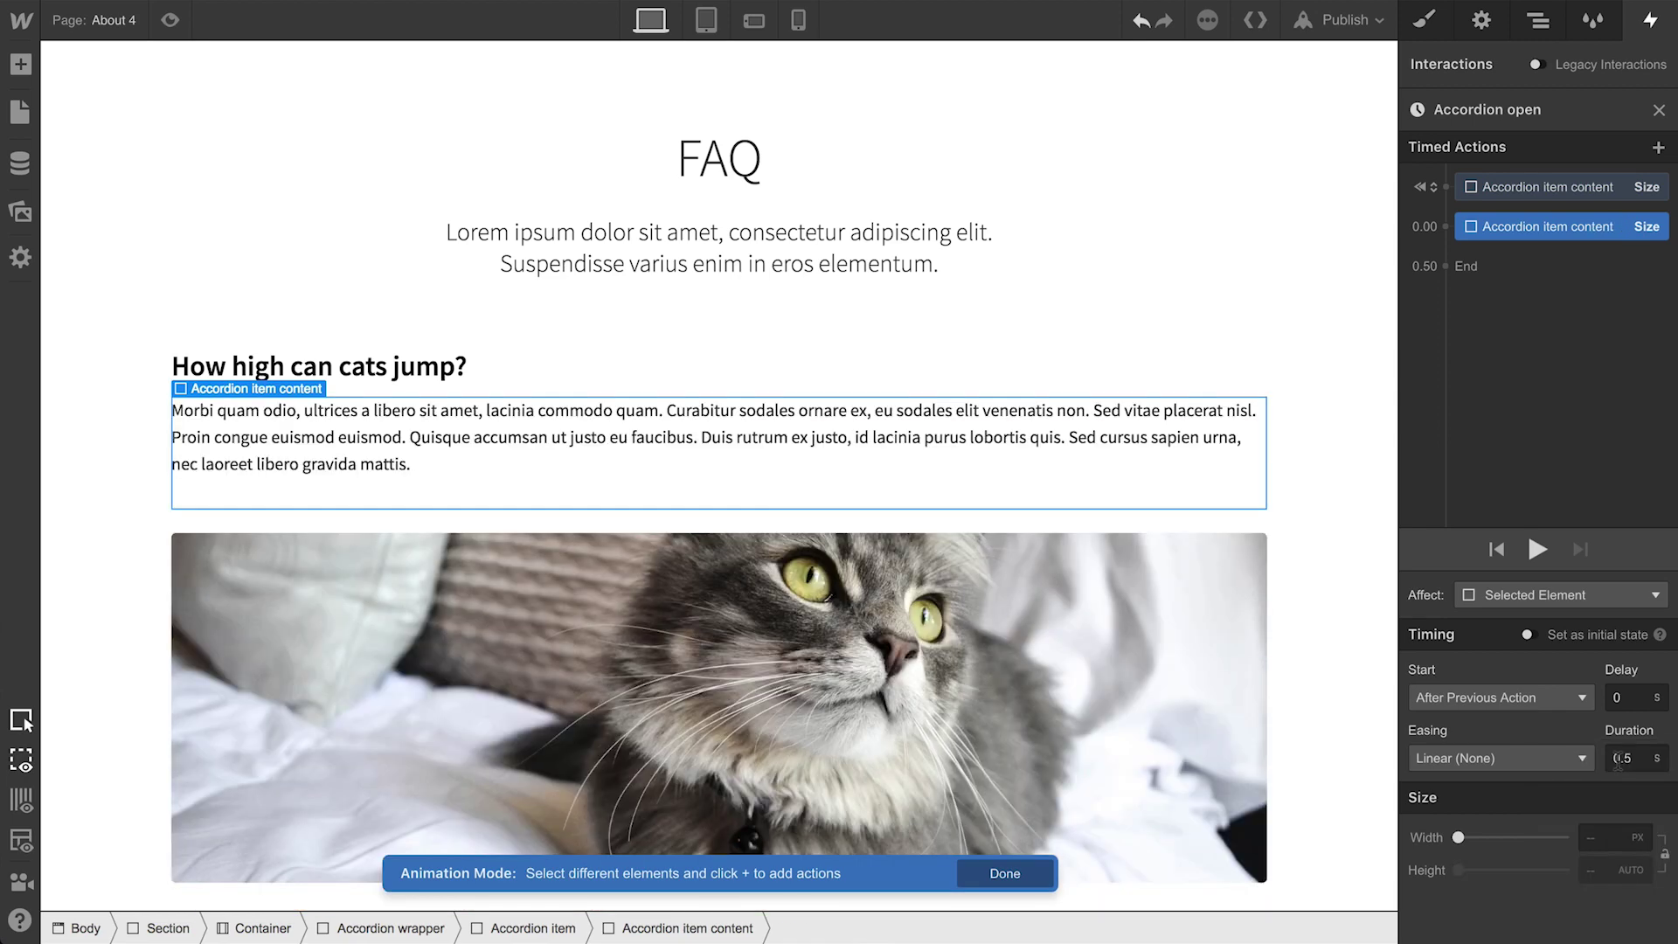
pyautogui.click(1540, 553)
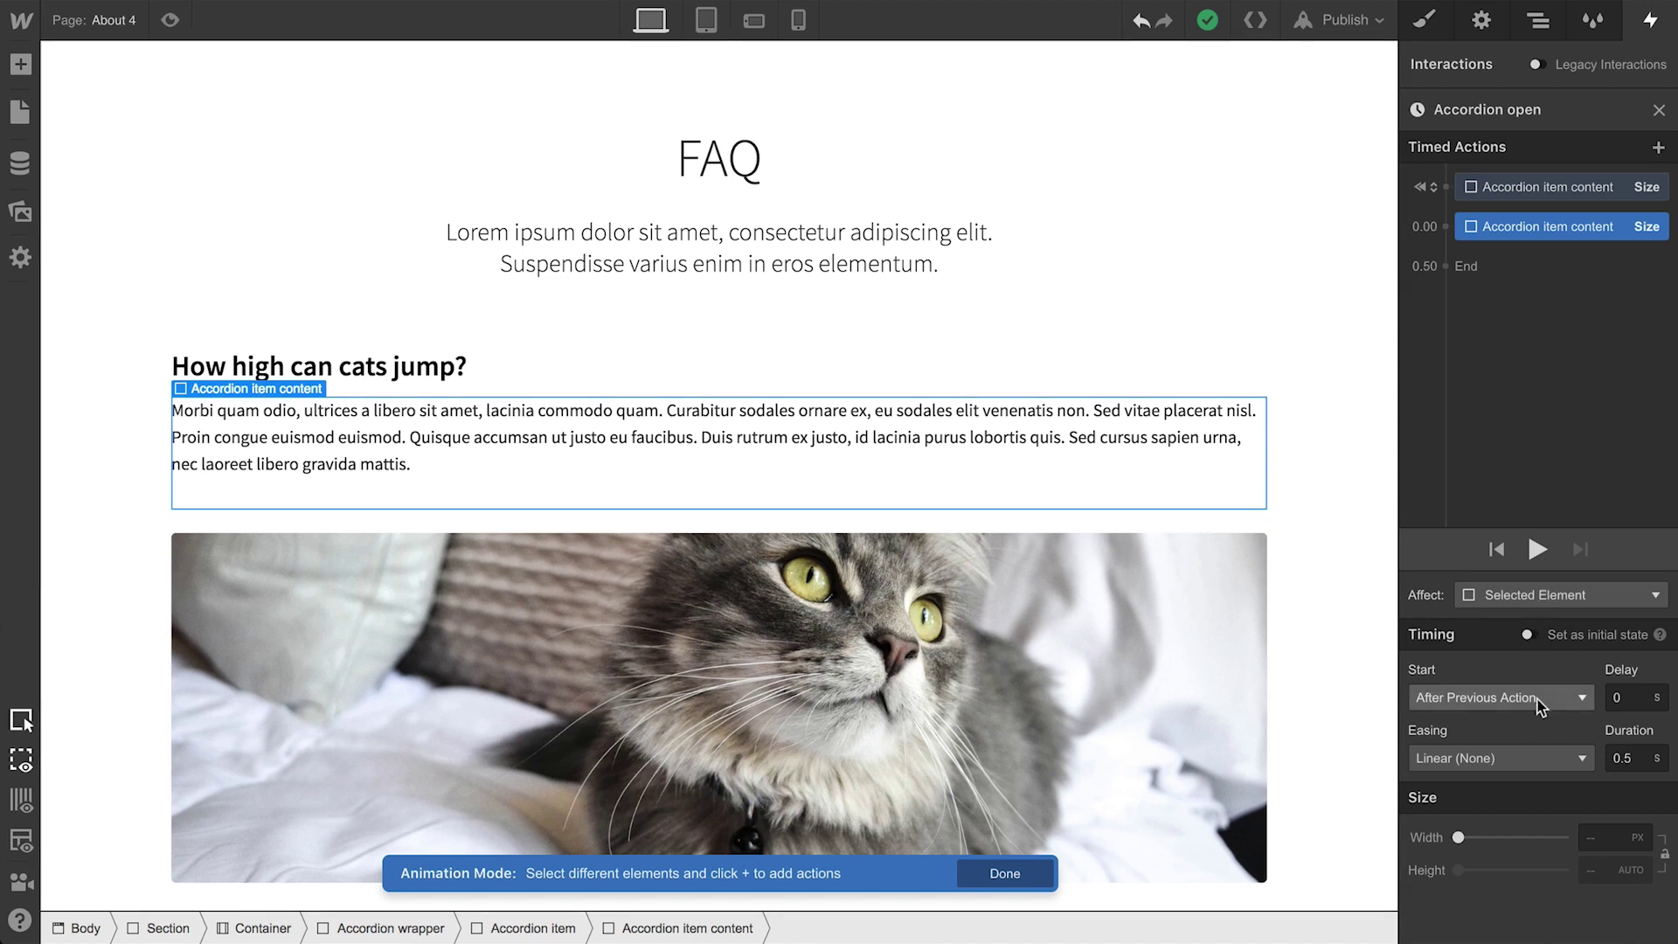
# Step: Set the second Size action's easing to In Out Cubic and its duration to 0.2 s, then replay the animation
pyautogui.click(1540, 757)
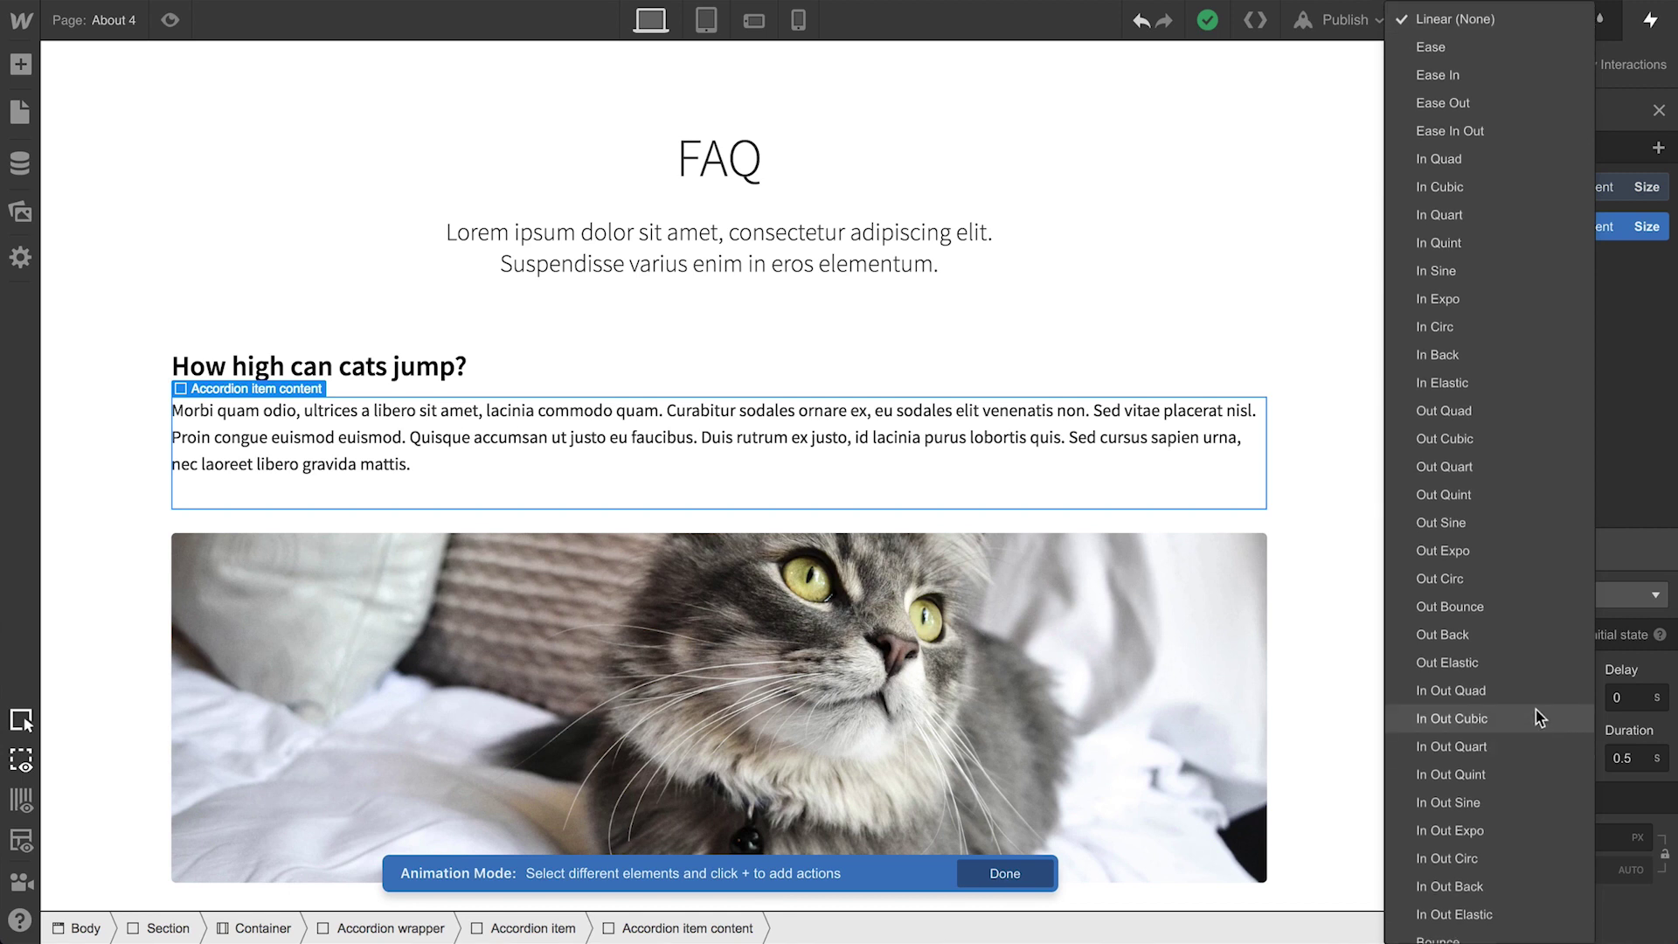
pyautogui.click(1538, 718)
pyautogui.click(1625, 757)
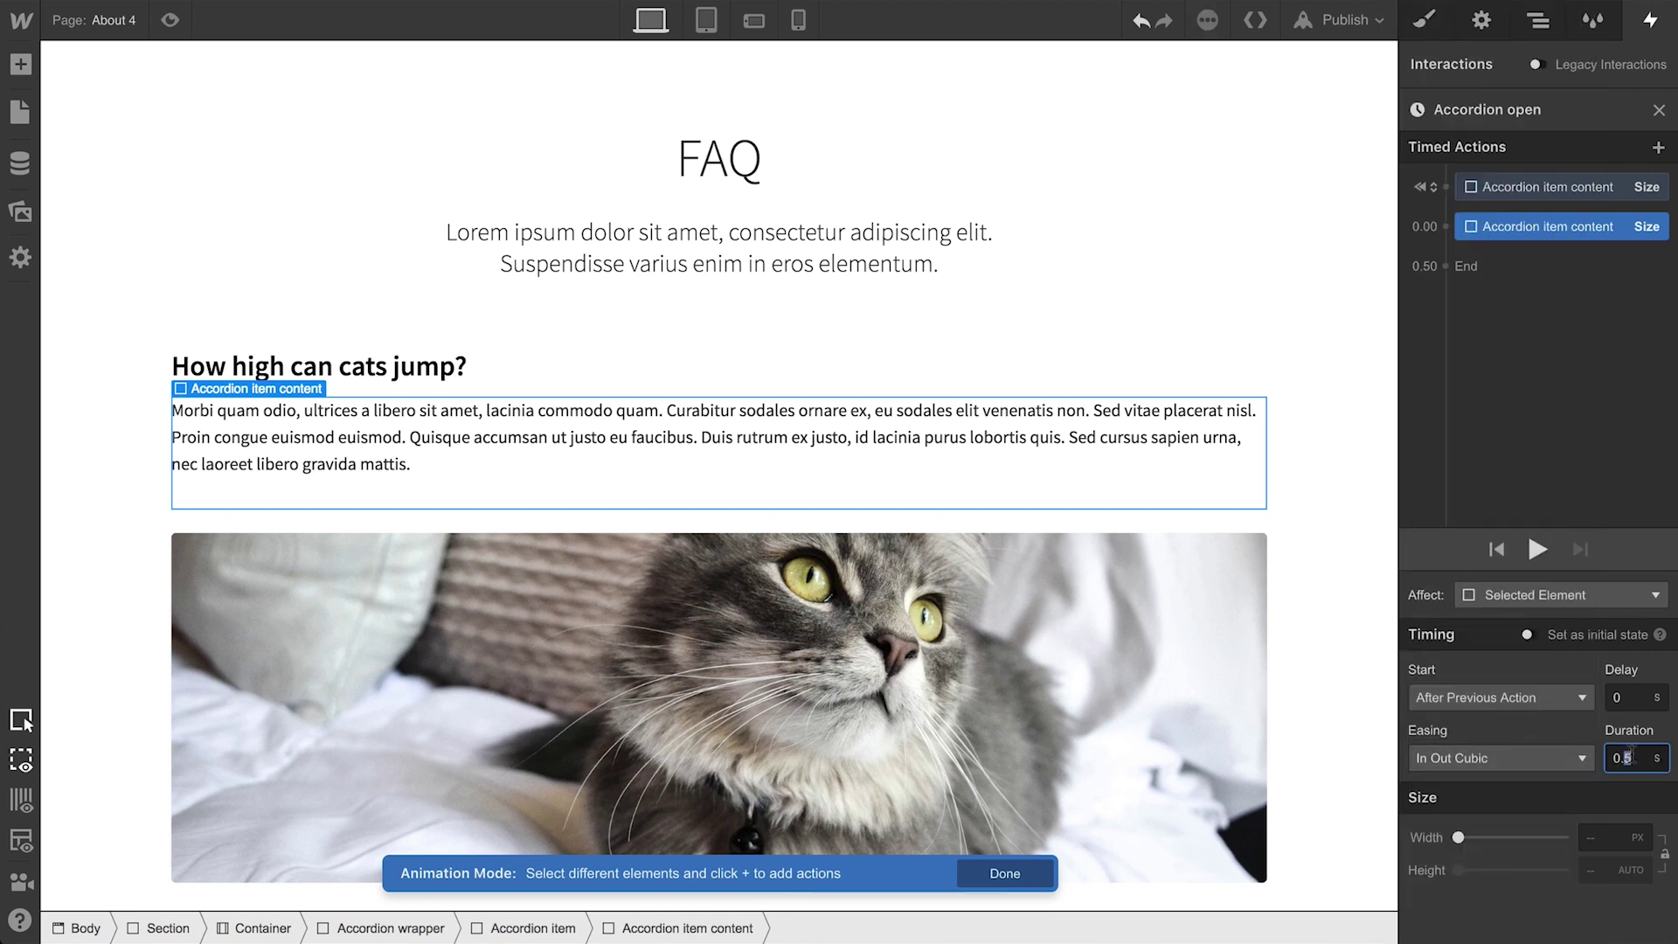
pyautogui.press('BackSpace')
pyautogui.write('2')
pyautogui.click(1537, 550)
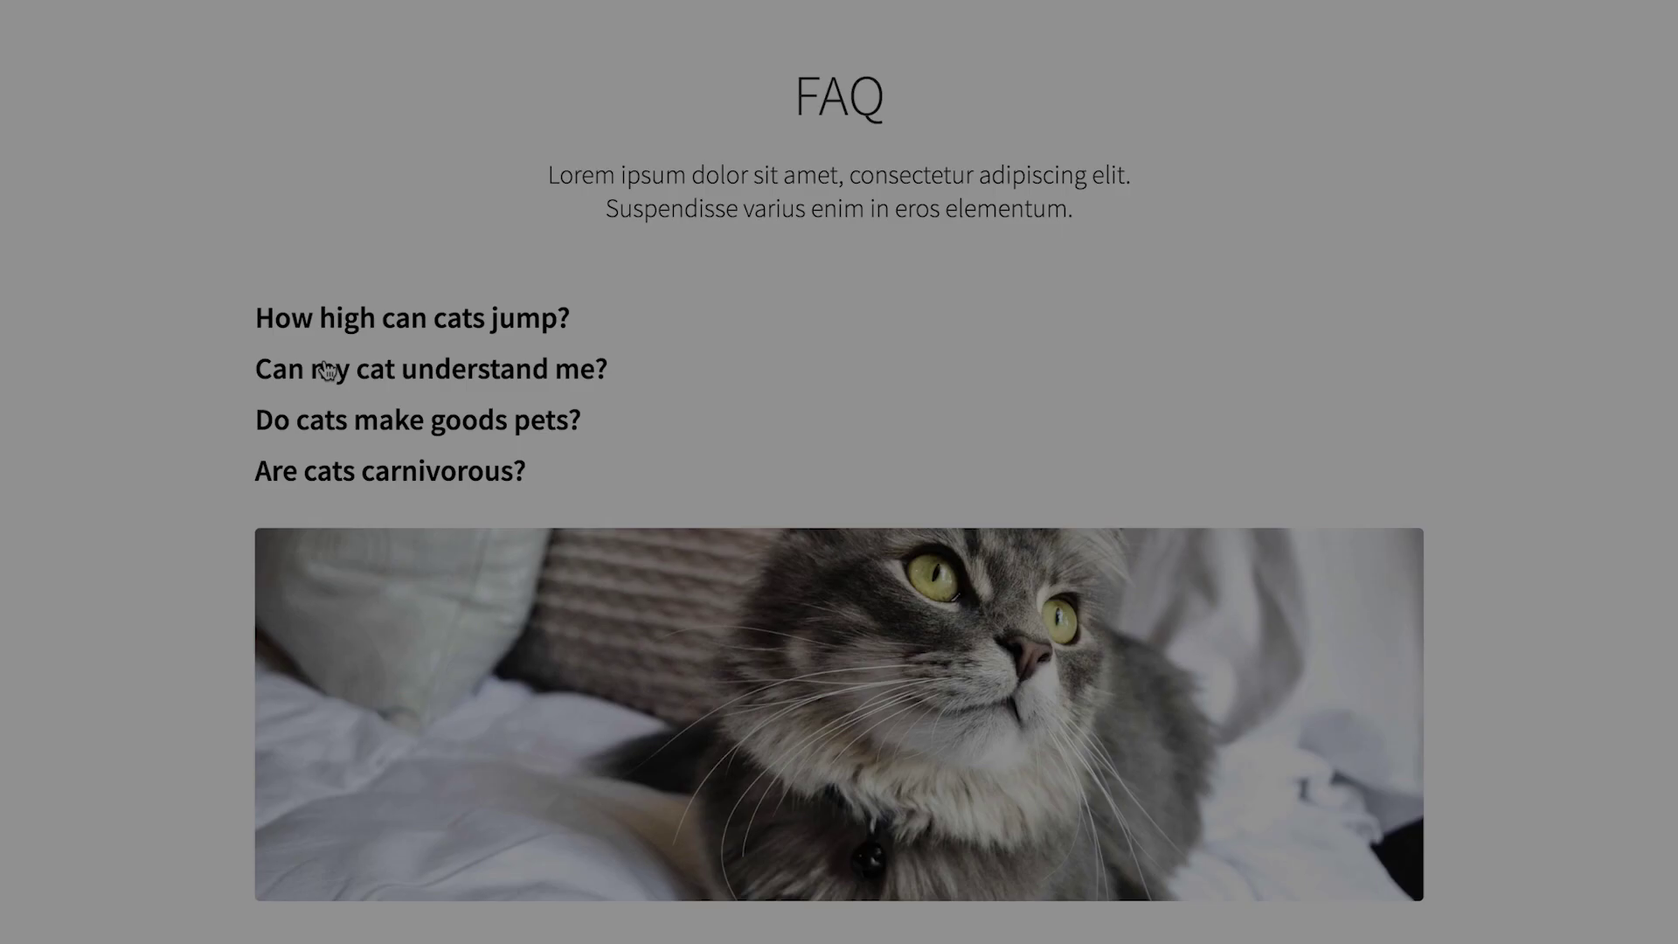
# Step: Test the finished FAQ page by toggling the questions about understanding, good pets and carnivorous cats
pyautogui.click(419, 368)
pyautogui.click(342, 568)
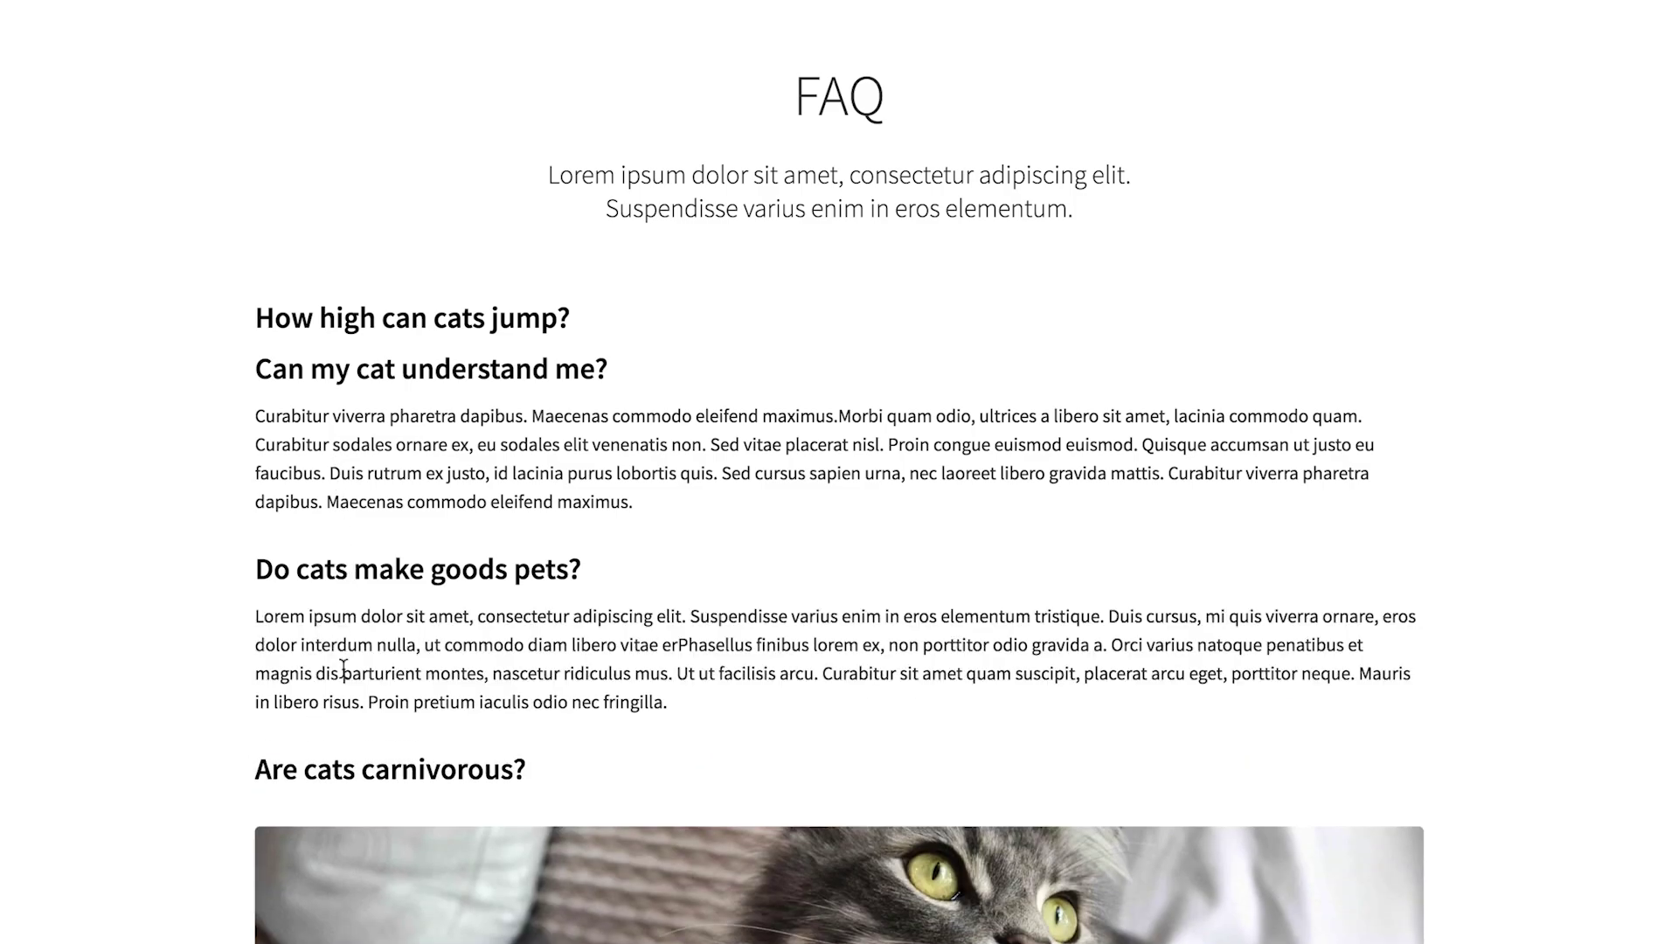
pyautogui.click(347, 769)
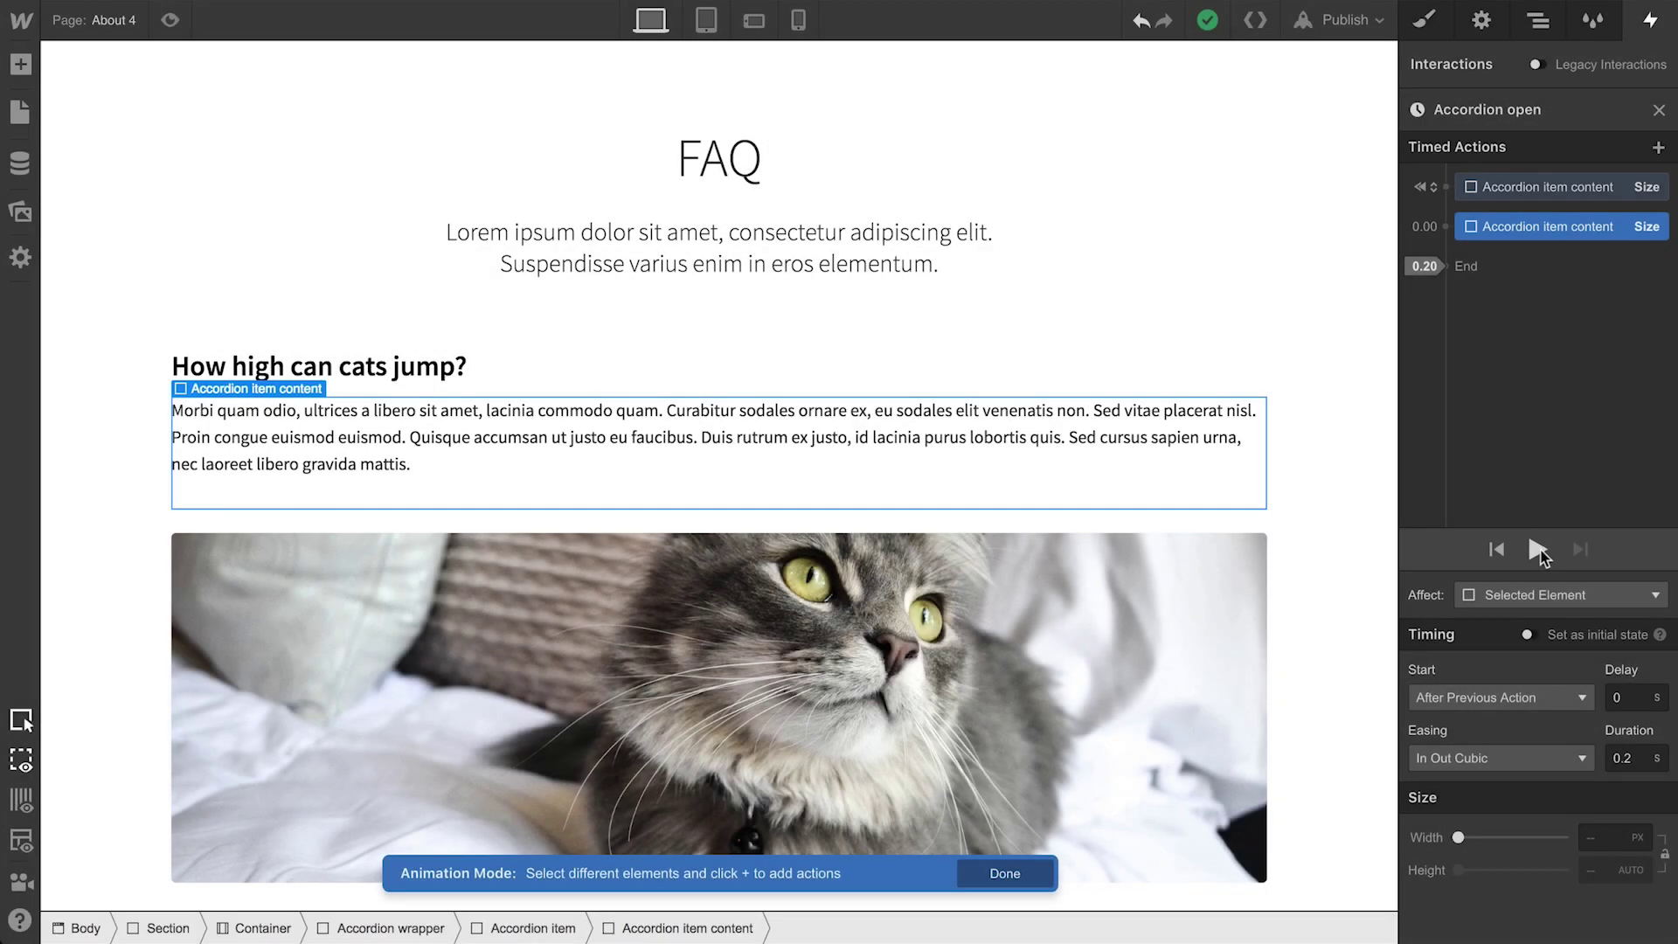
# Step: Make the Size actions affect the Accordion item content class, limited to only siblings with the class
pyautogui.click(1556, 594)
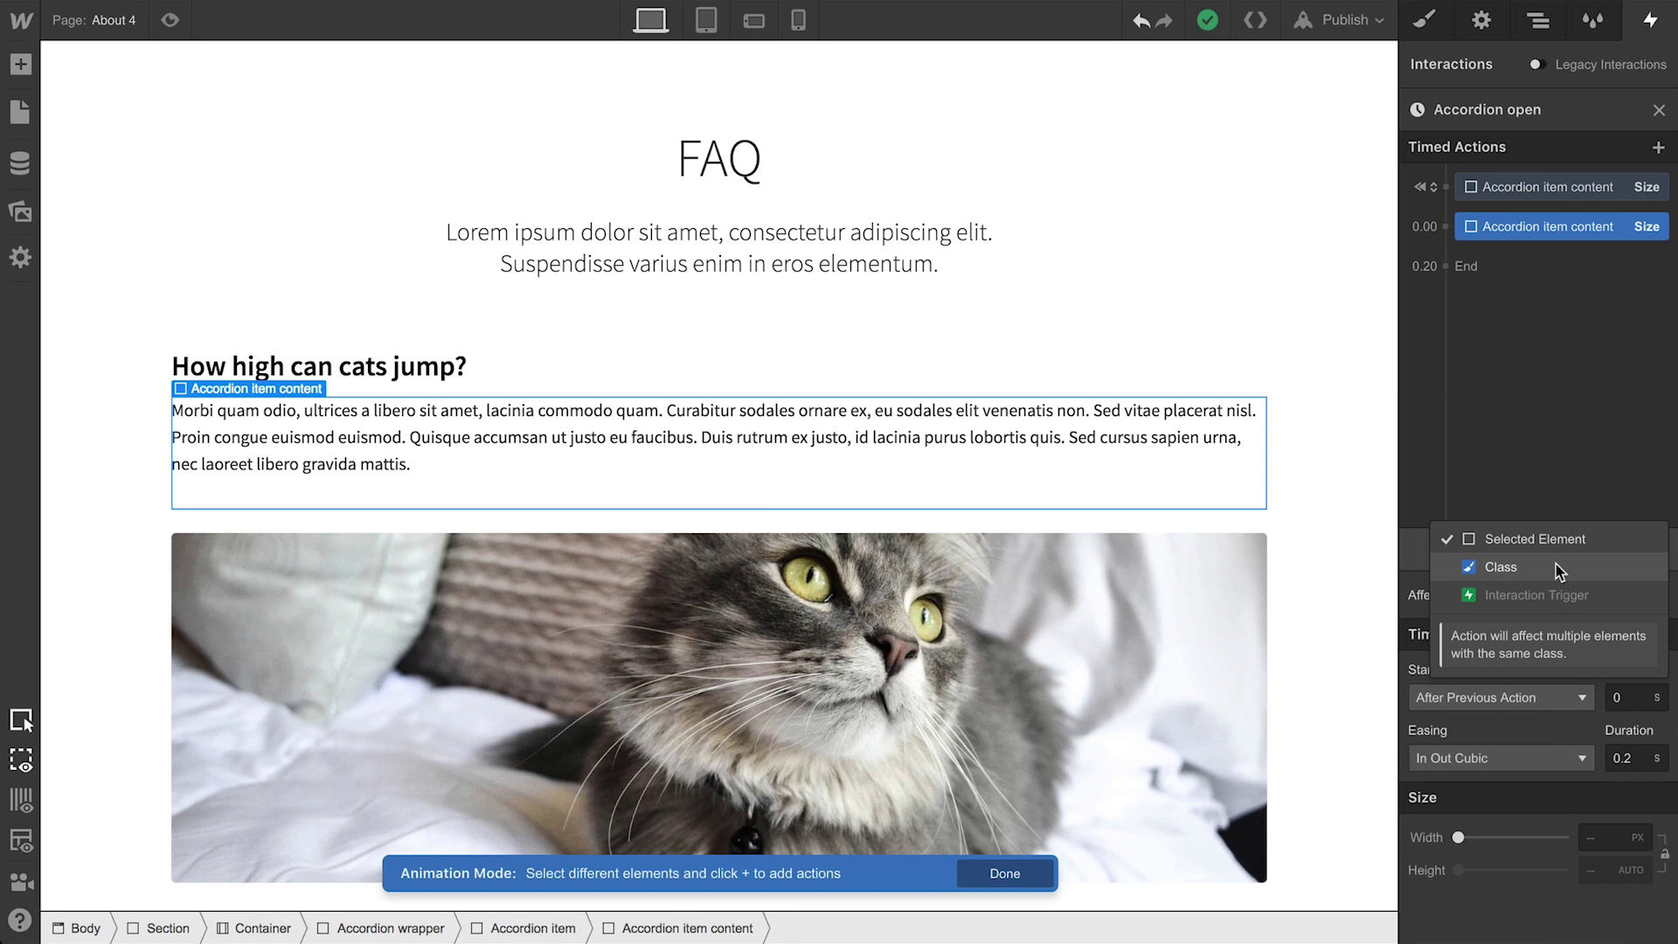
pyautogui.click(1556, 564)
pyautogui.click(1551, 634)
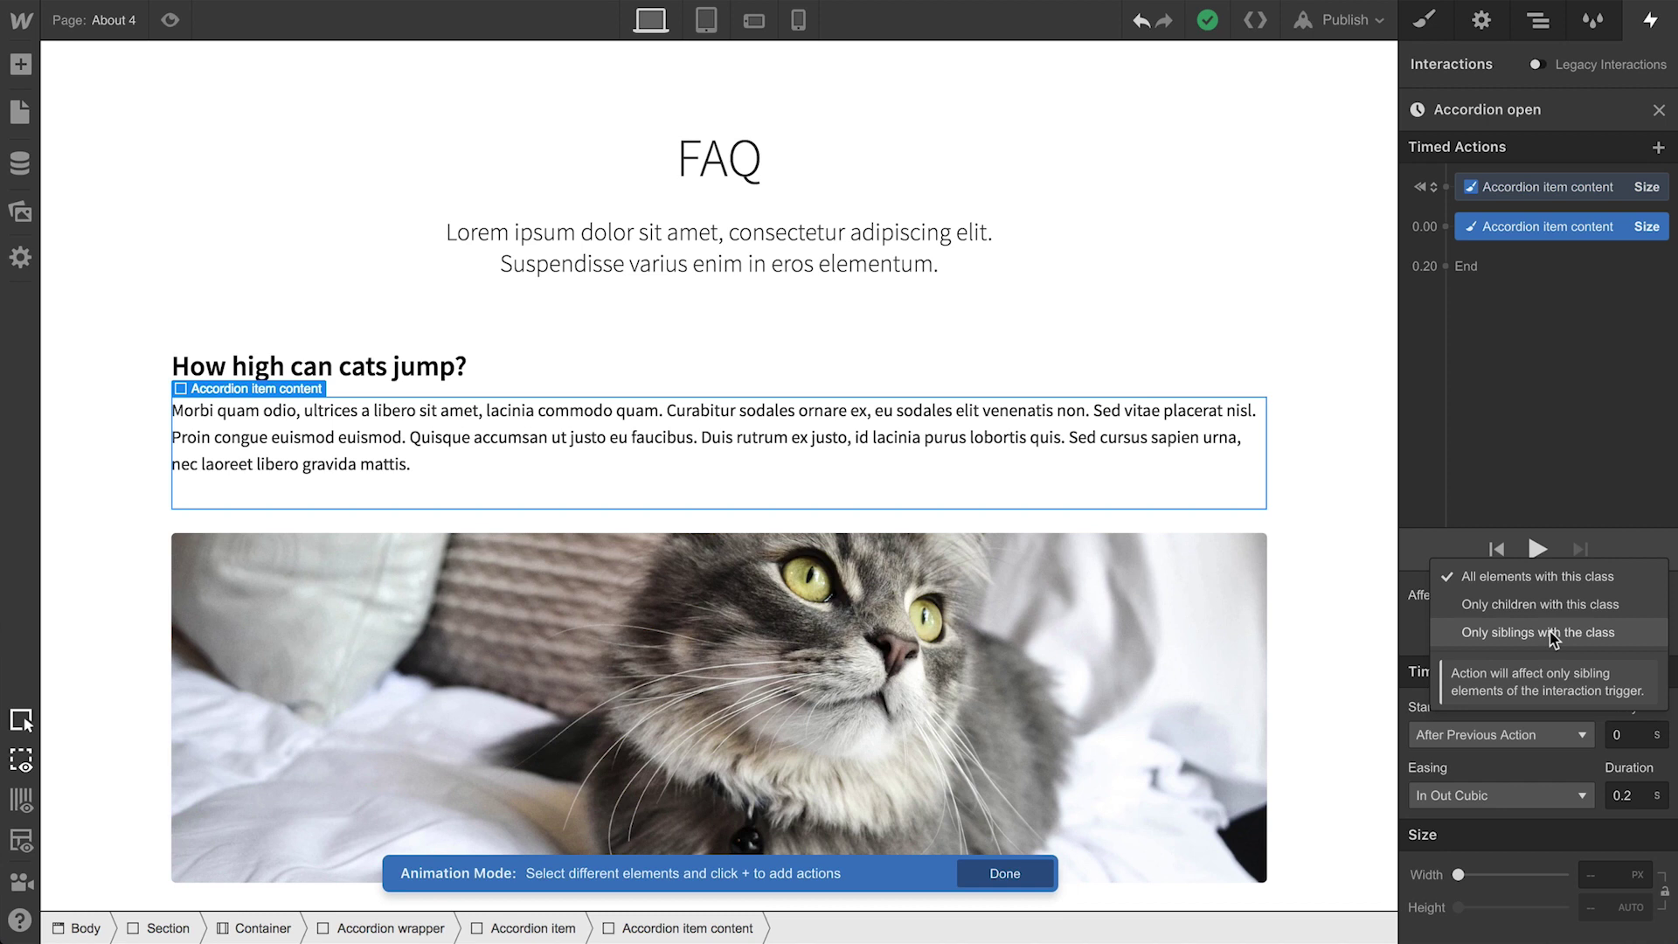
pyautogui.click(1550, 633)
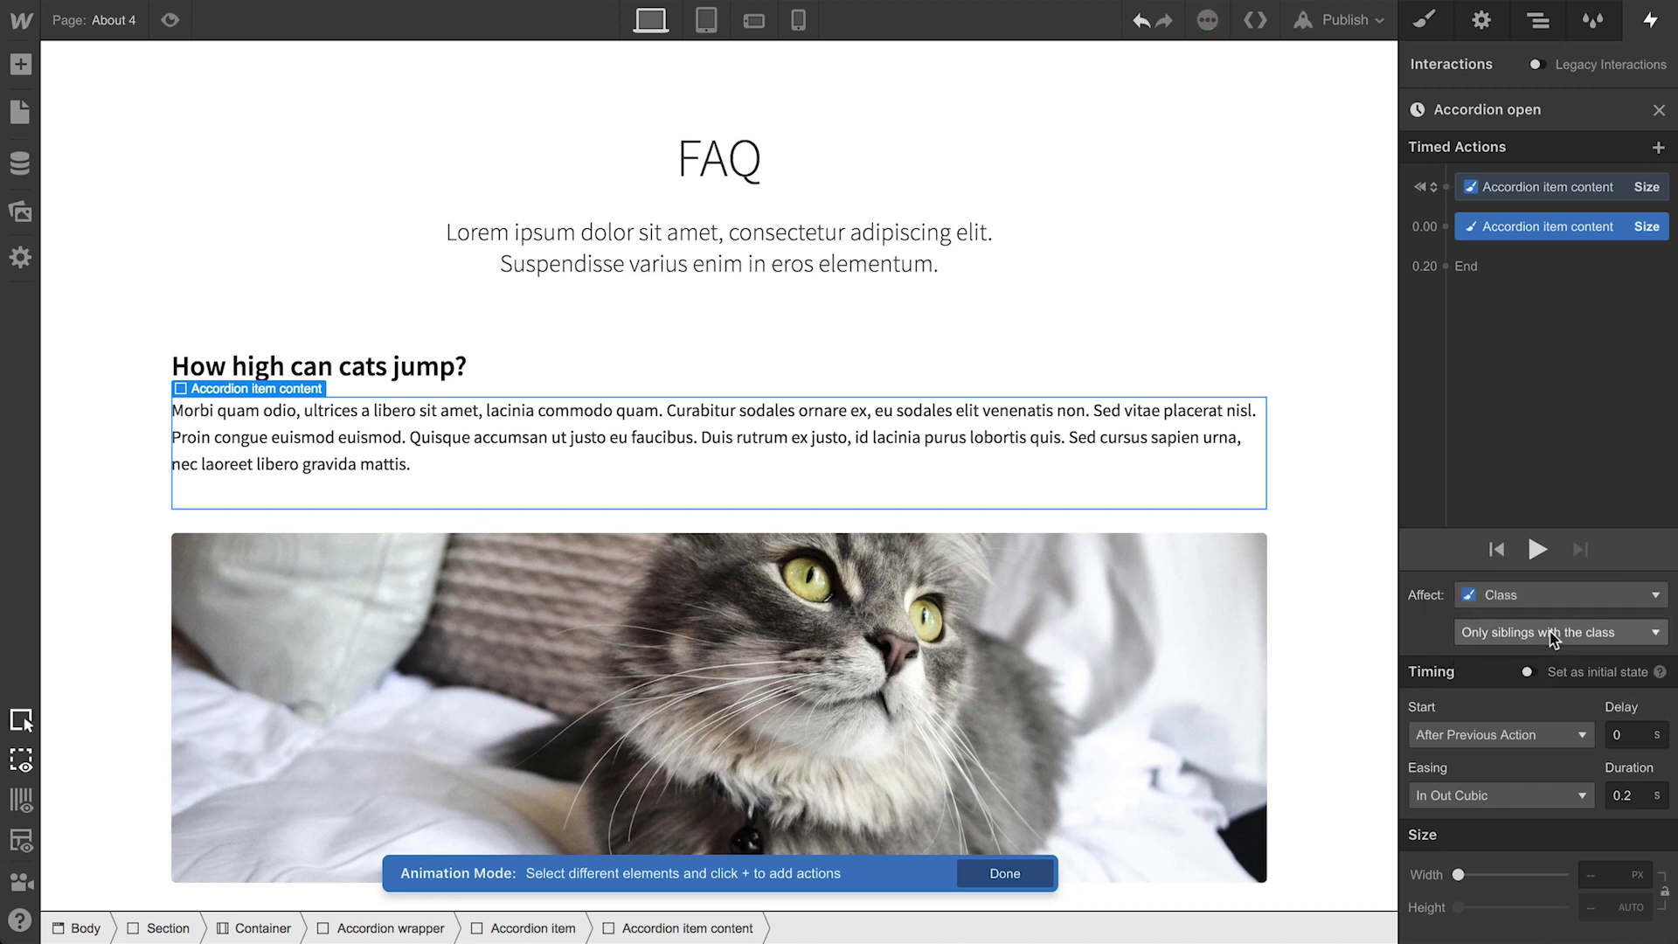
# Step: Preview the page, expand the "How high can cats jump?" item and return to the design view
pyautogui.click(169, 20)
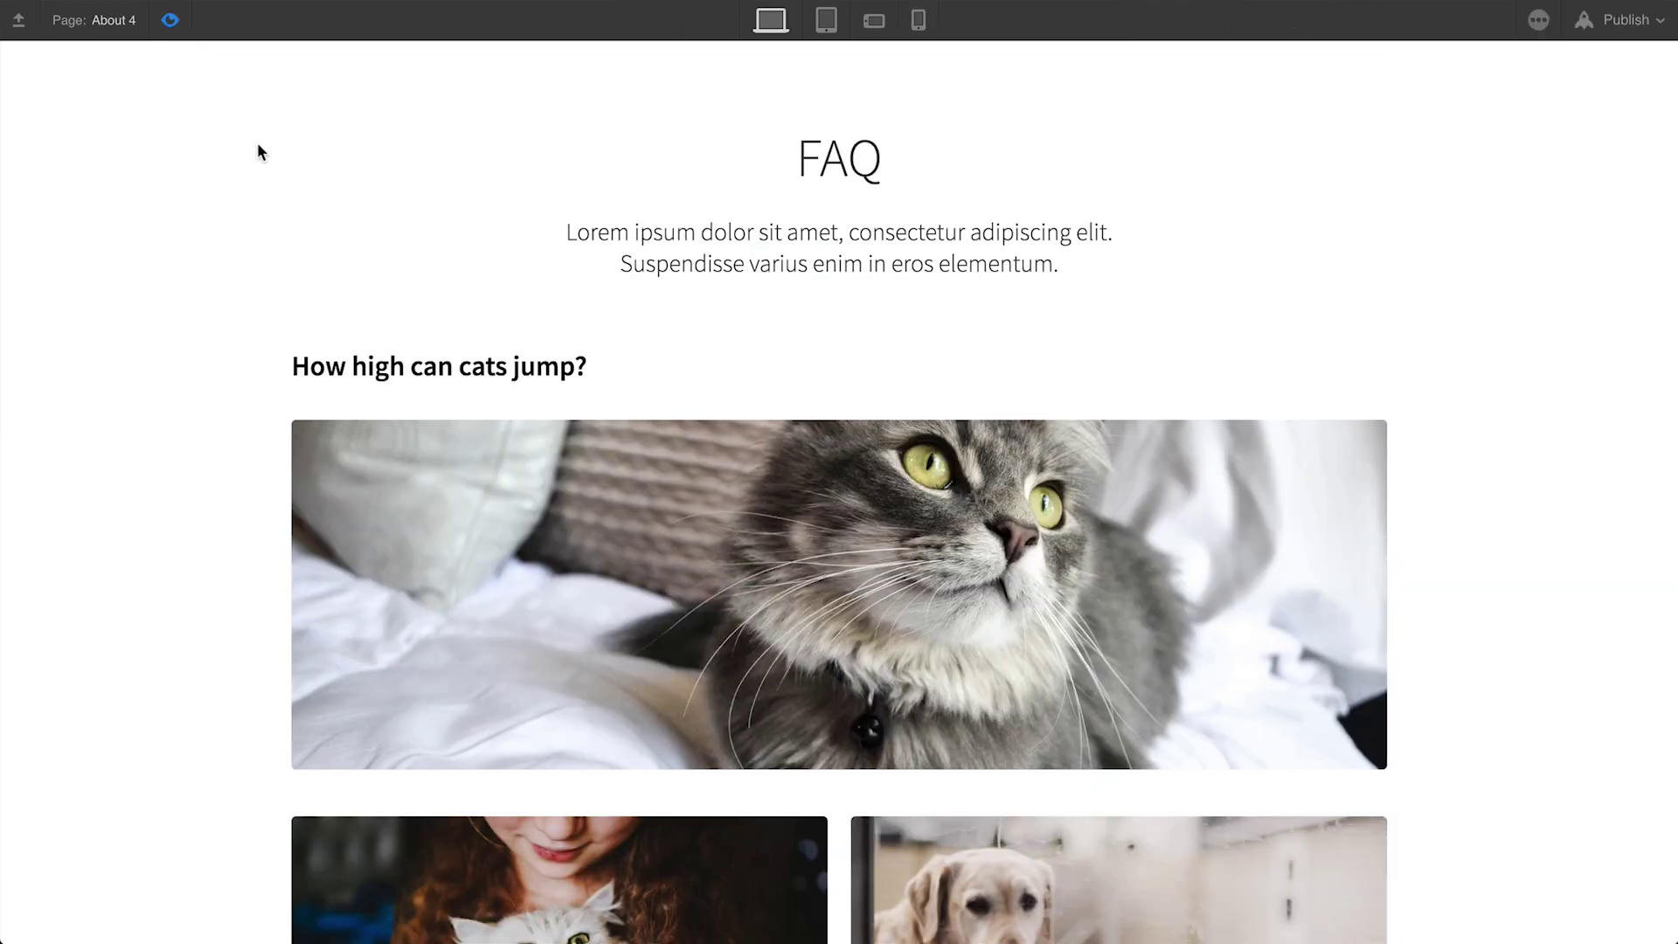
pyautogui.click(431, 368)
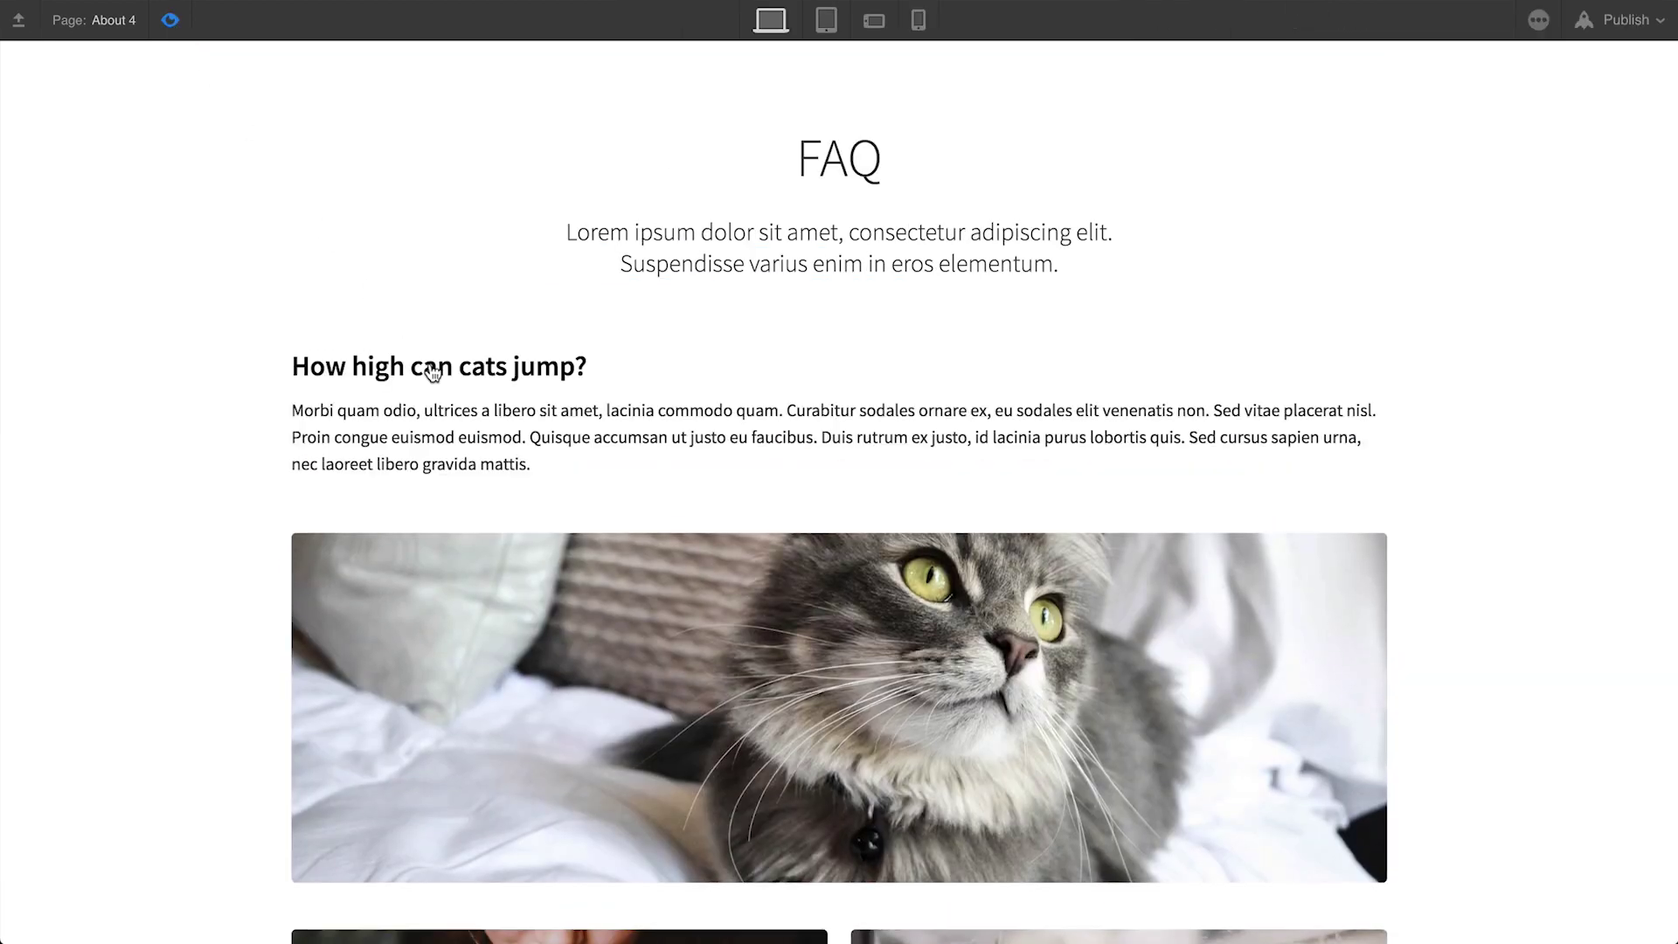
pyautogui.click(172, 20)
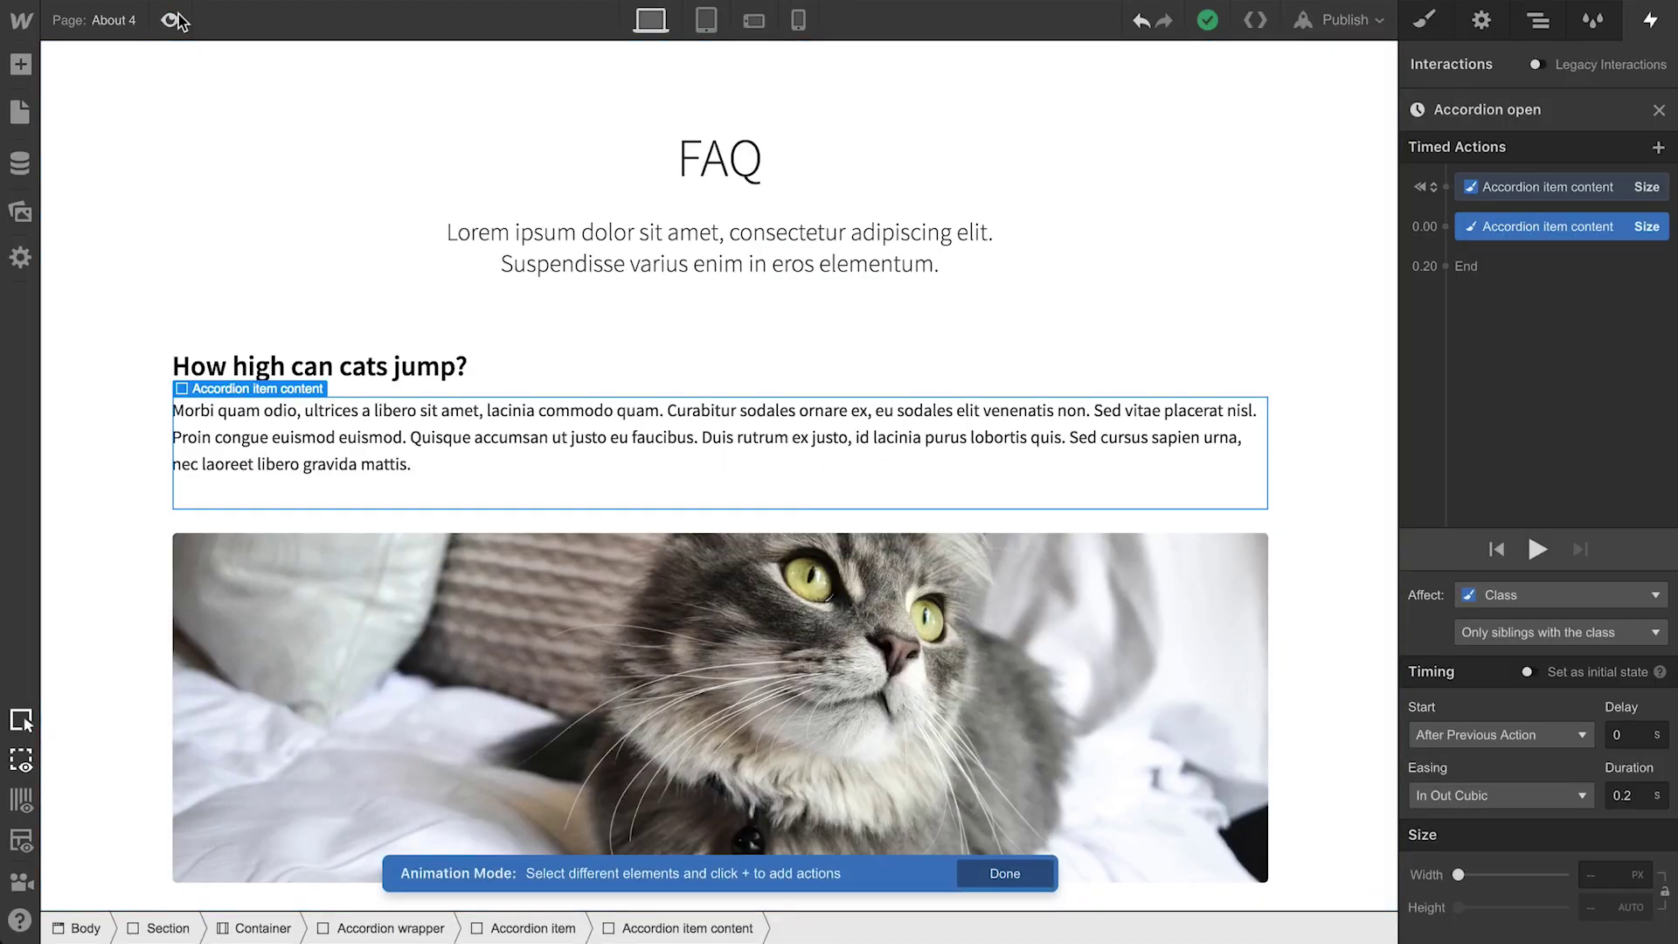
# Step: Finish editing the Accordion open animation and make the second click start a new timed animation named "Accordion close"
pyautogui.click(1658, 109)
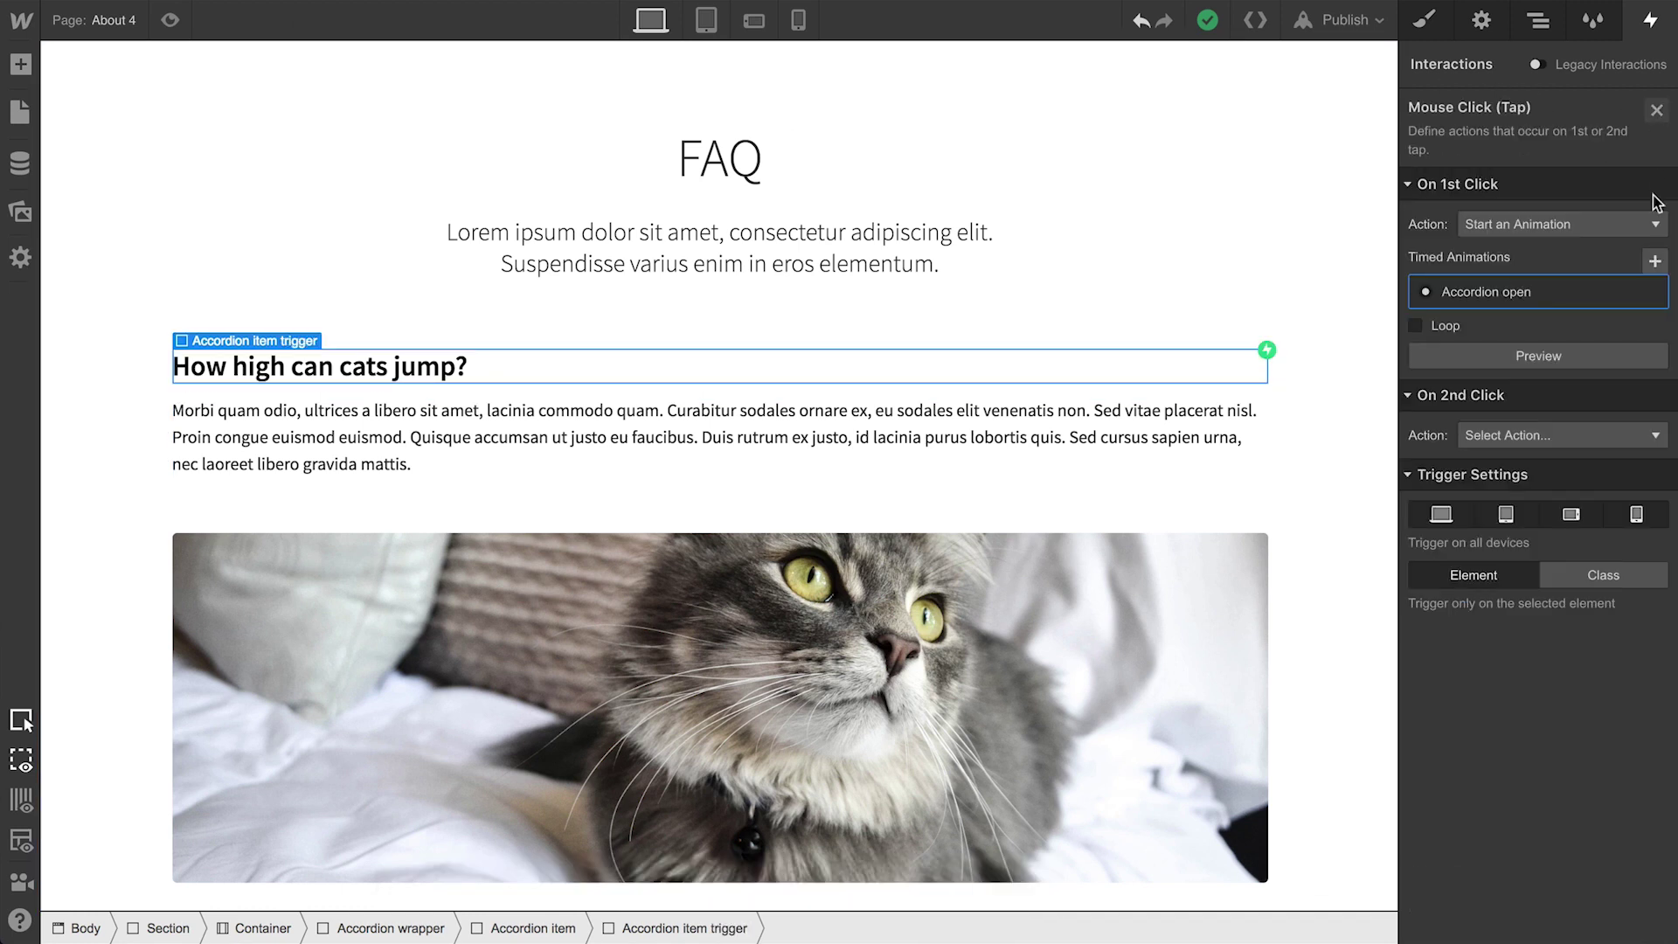
pyautogui.click(1618, 434)
pyautogui.click(1608, 346)
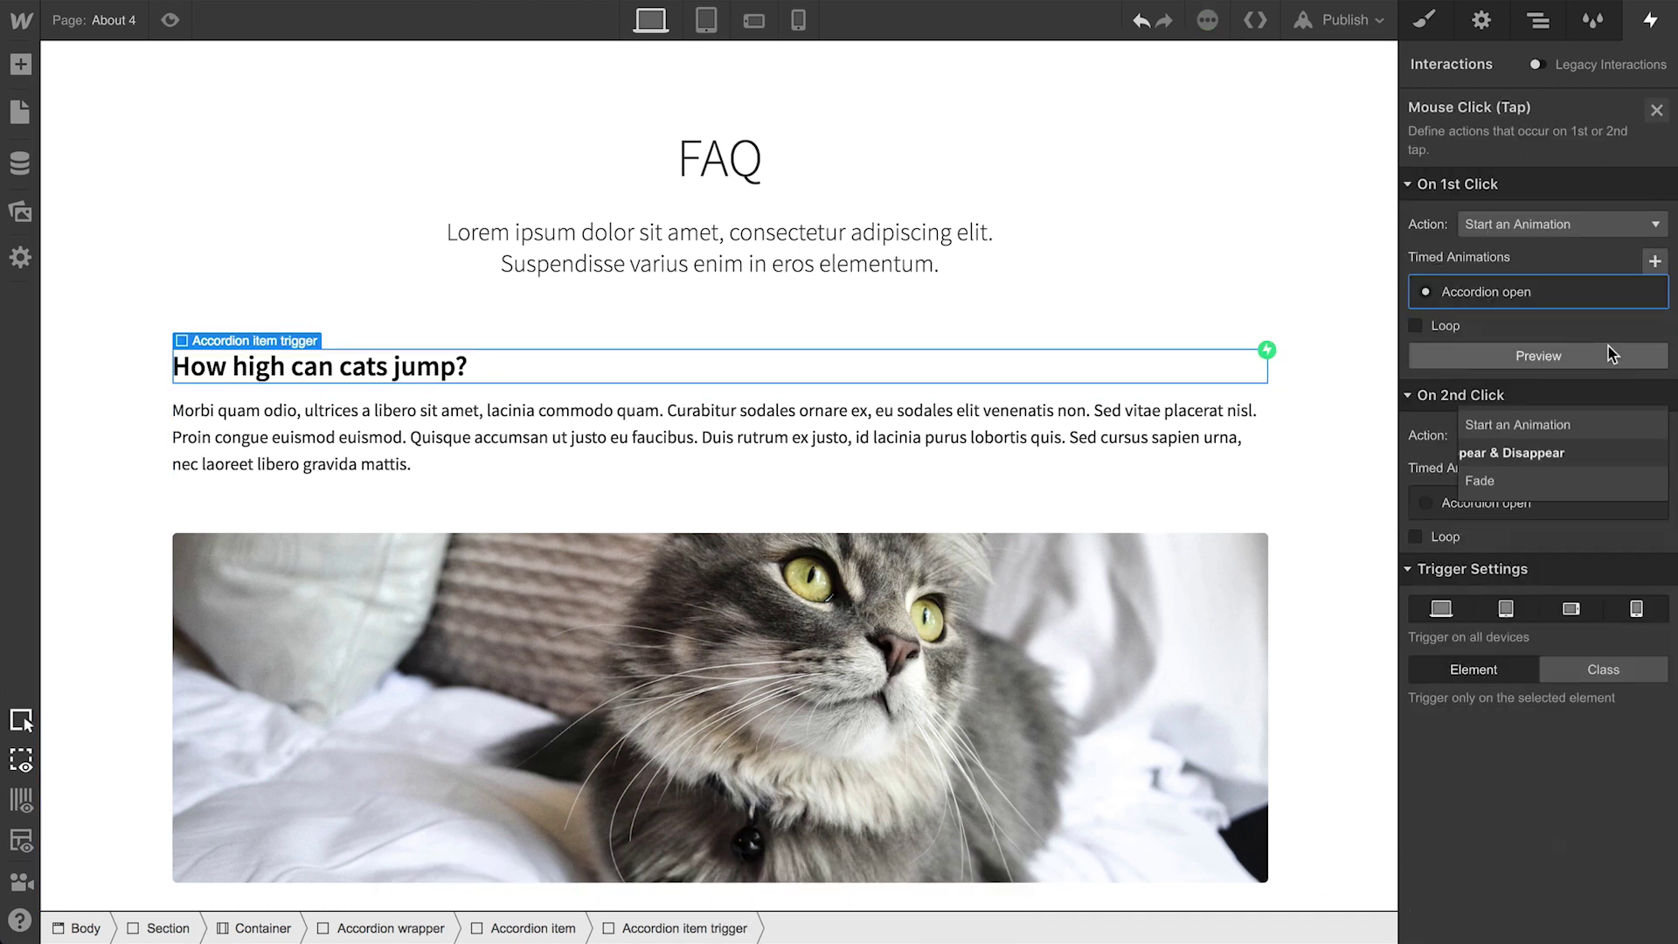
pyautogui.click(1654, 471)
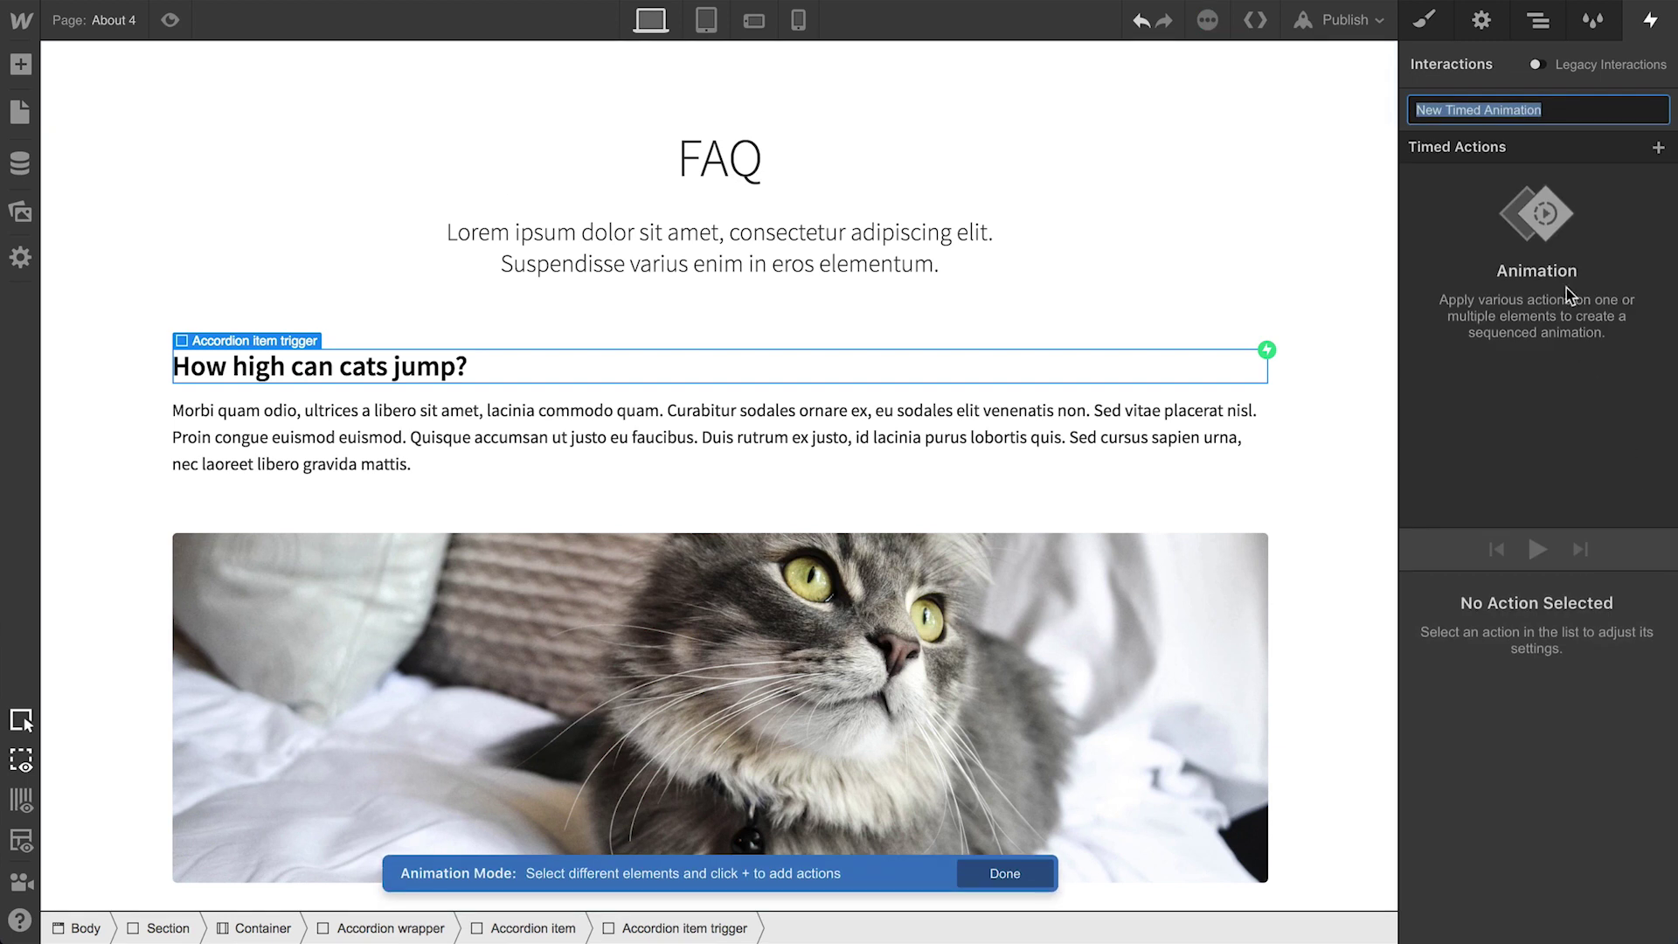
pyautogui.write('Accordion close')
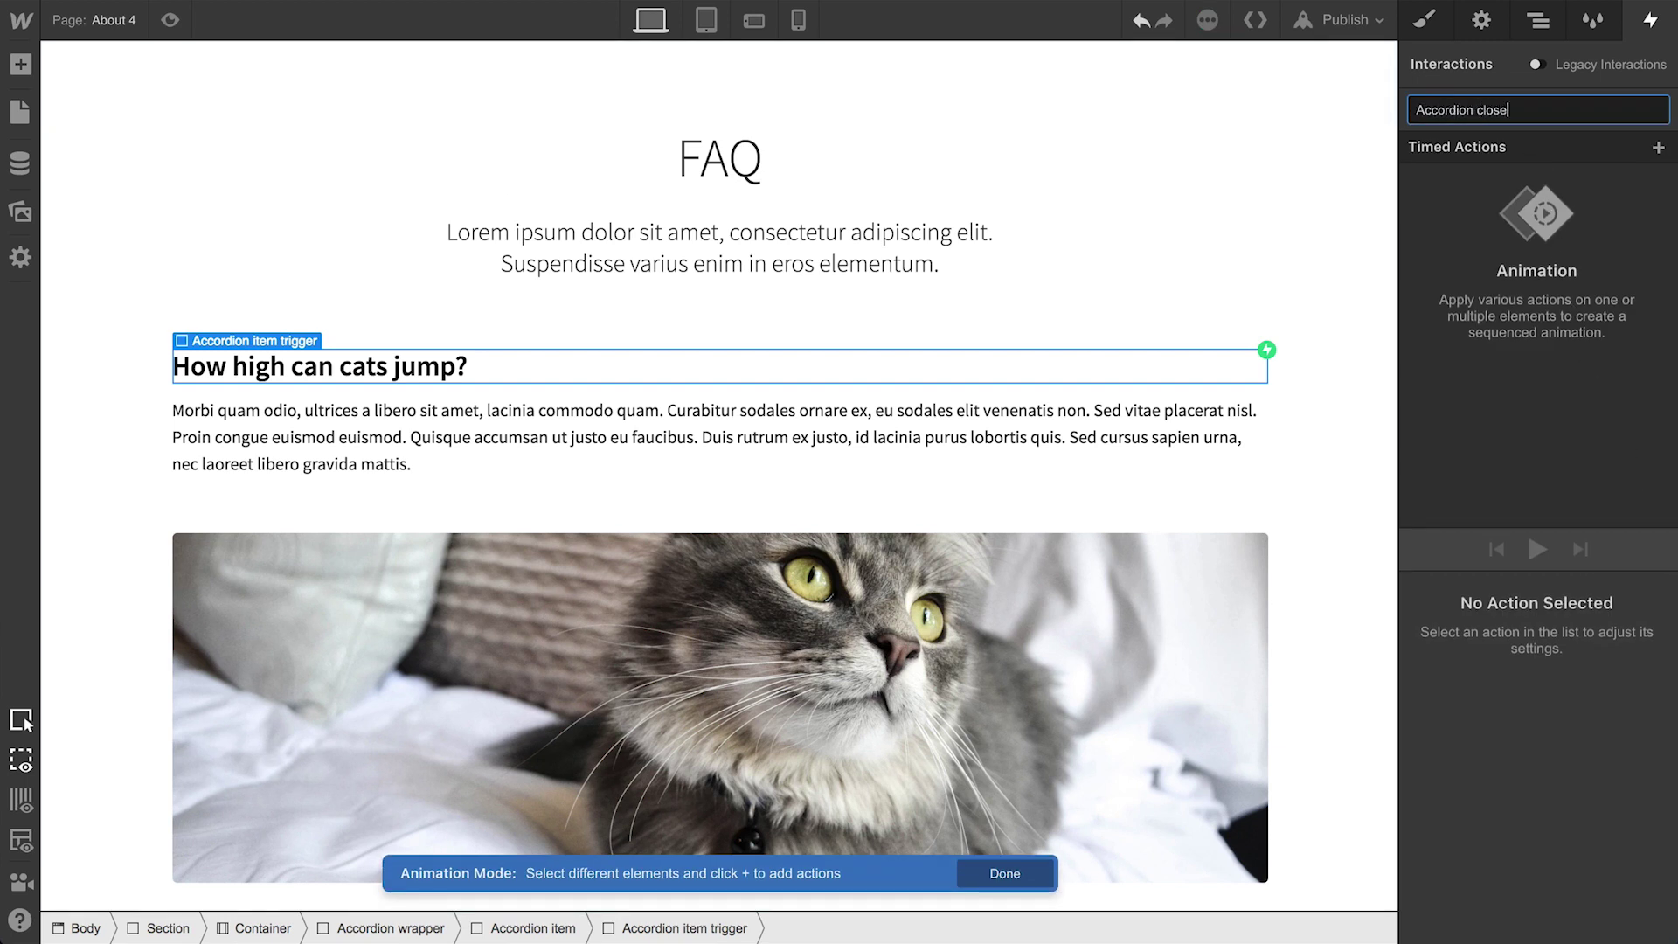
pyautogui.press('Return')
# Step: Add a Size action for the Accordion item content to the Accordion close animation, with height 0 px
pyautogui.click(1061, 486)
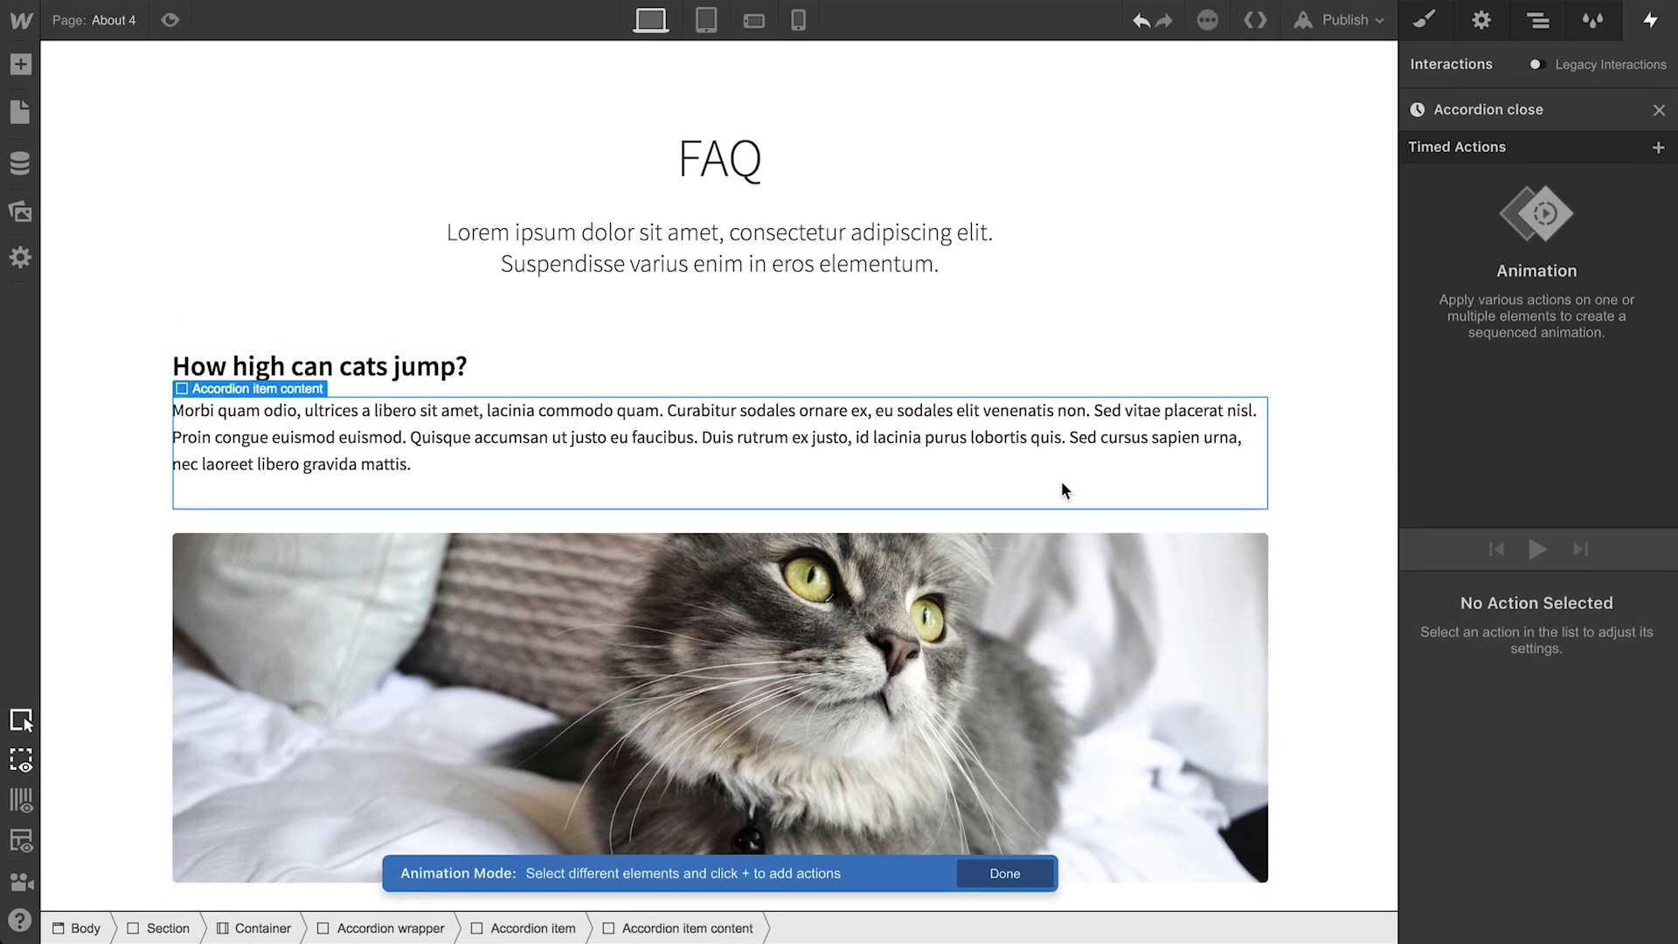
pyautogui.click(1657, 147)
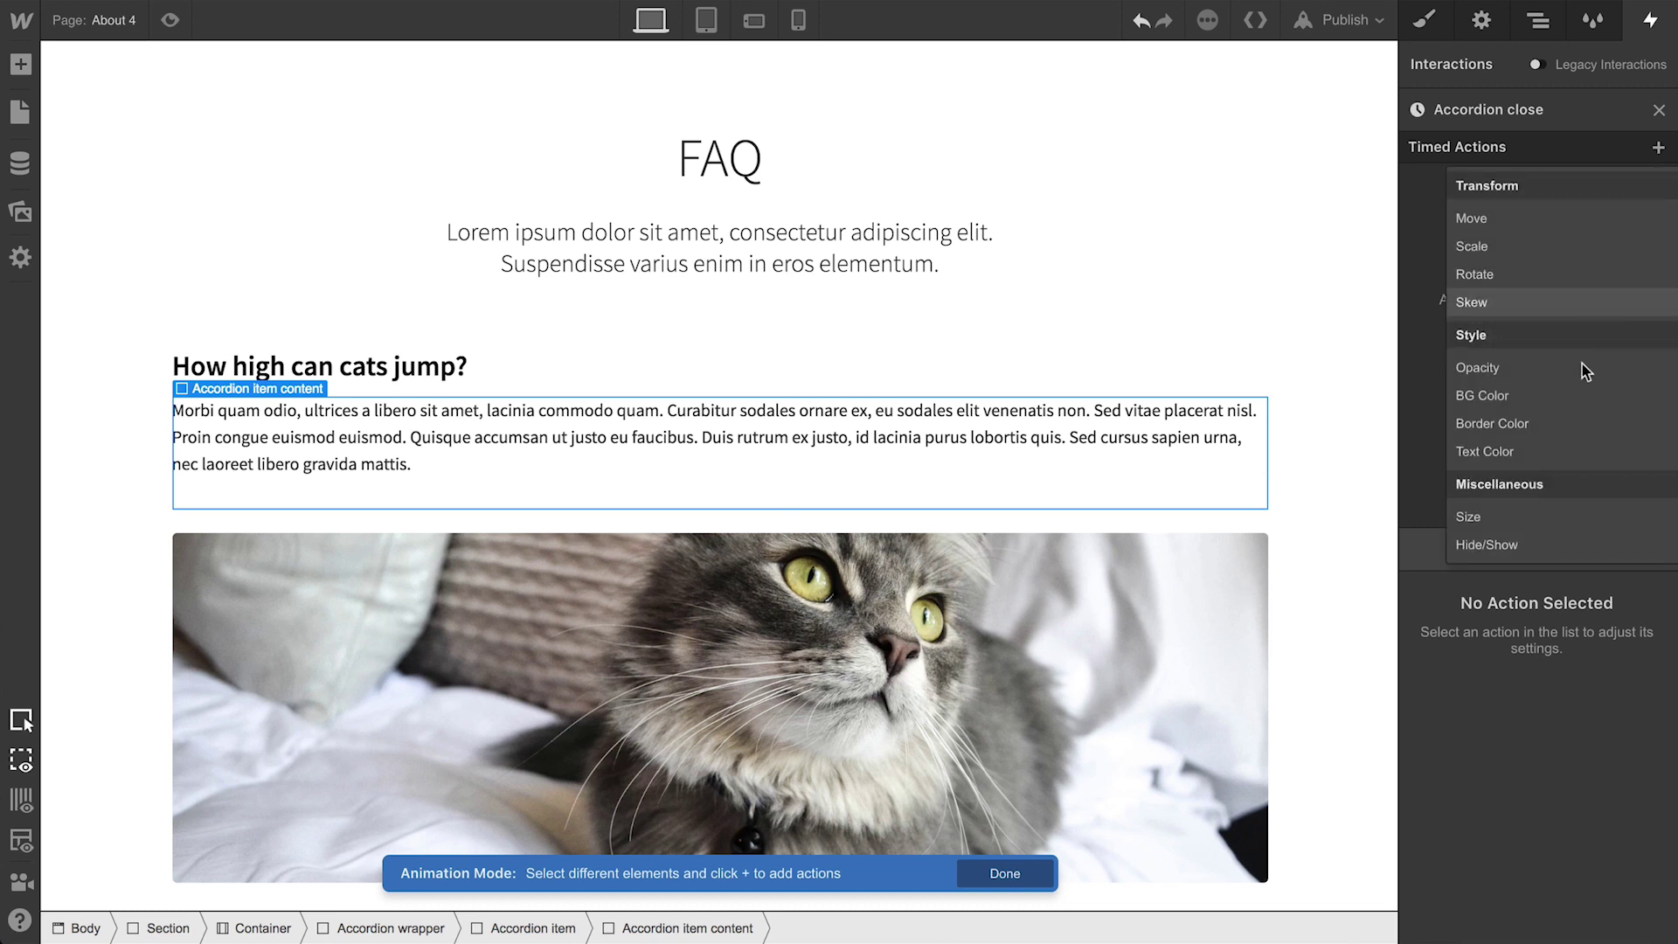
pyautogui.click(1549, 511)
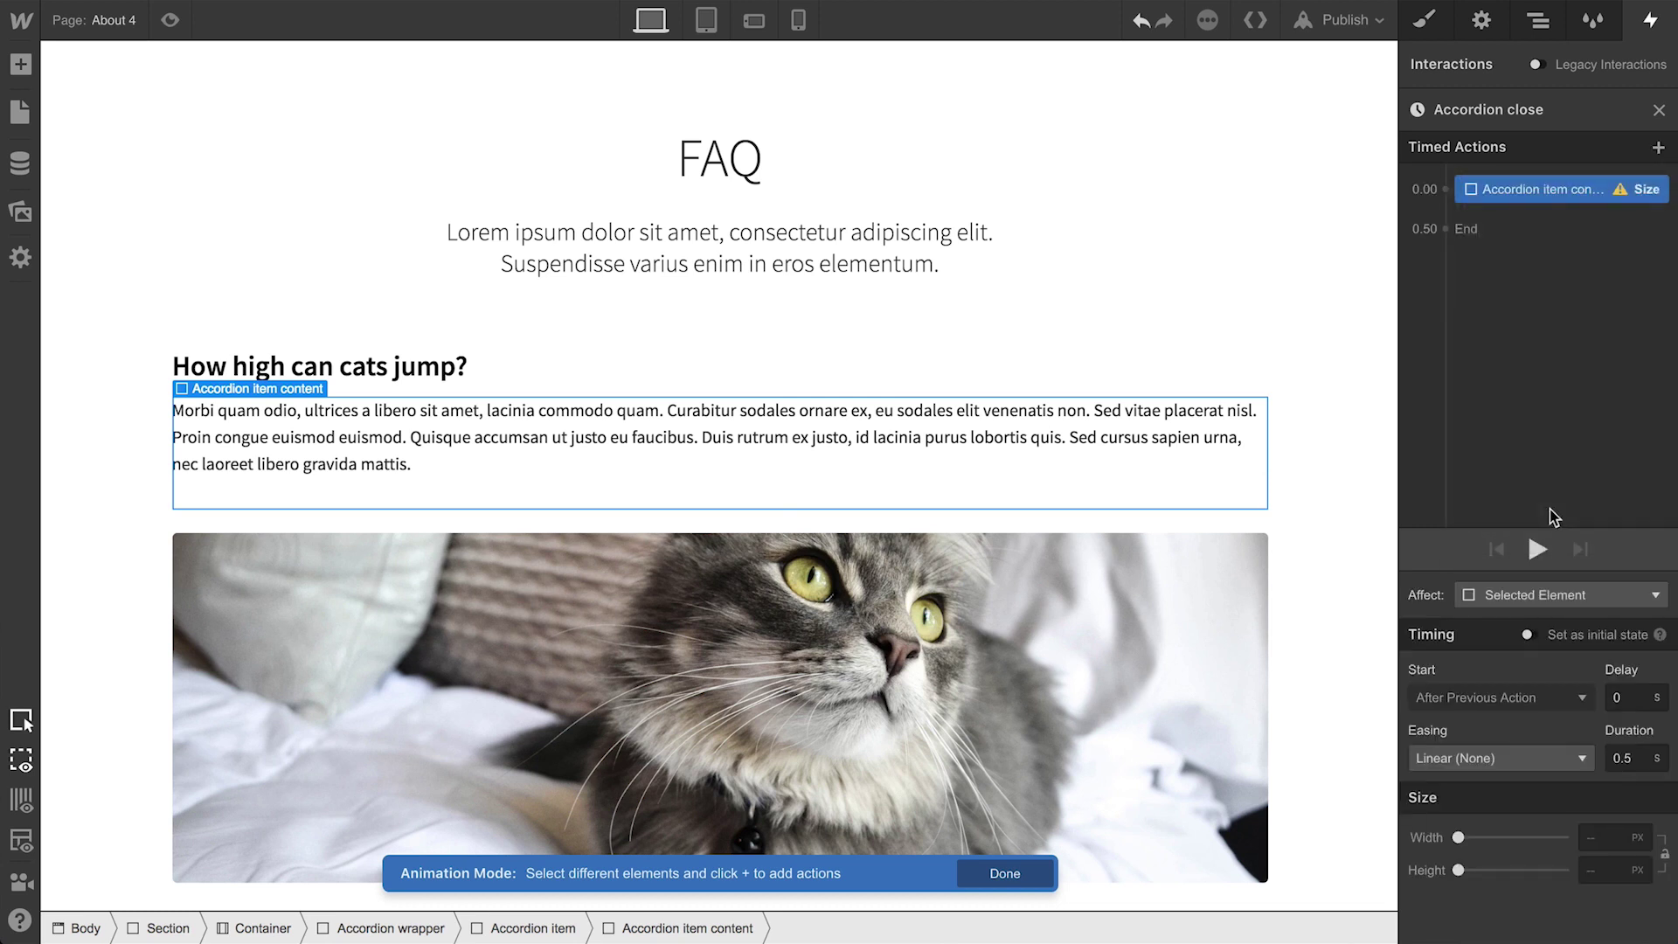
pyautogui.click(1599, 869)
pyautogui.write('0')
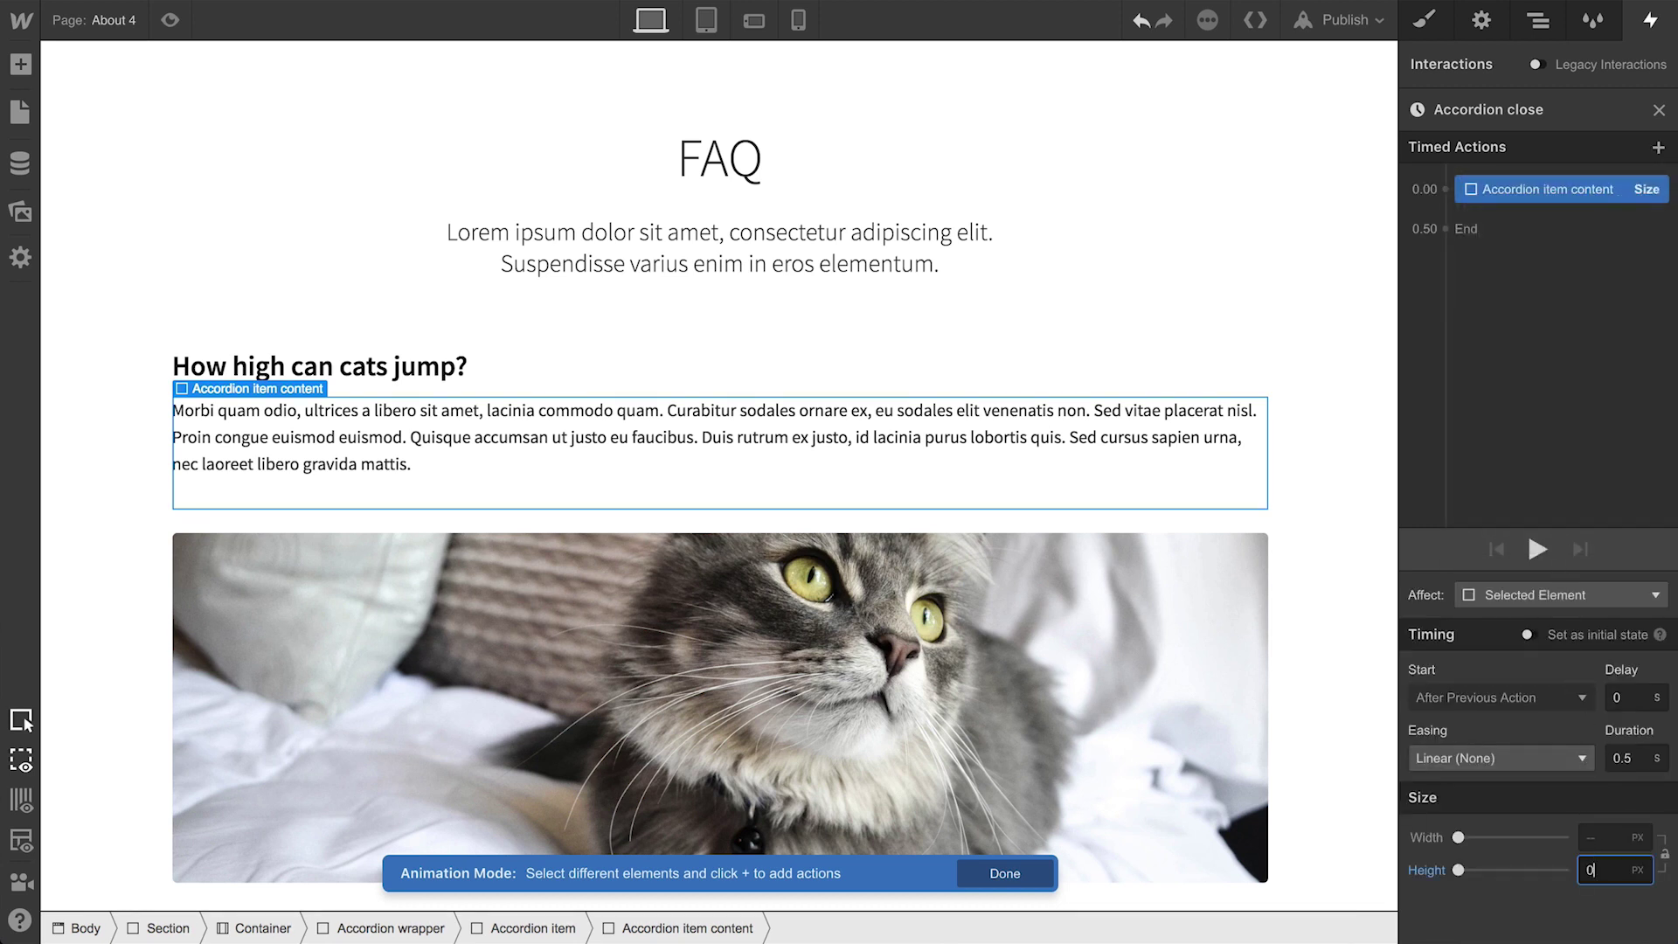
pyautogui.press('Return')
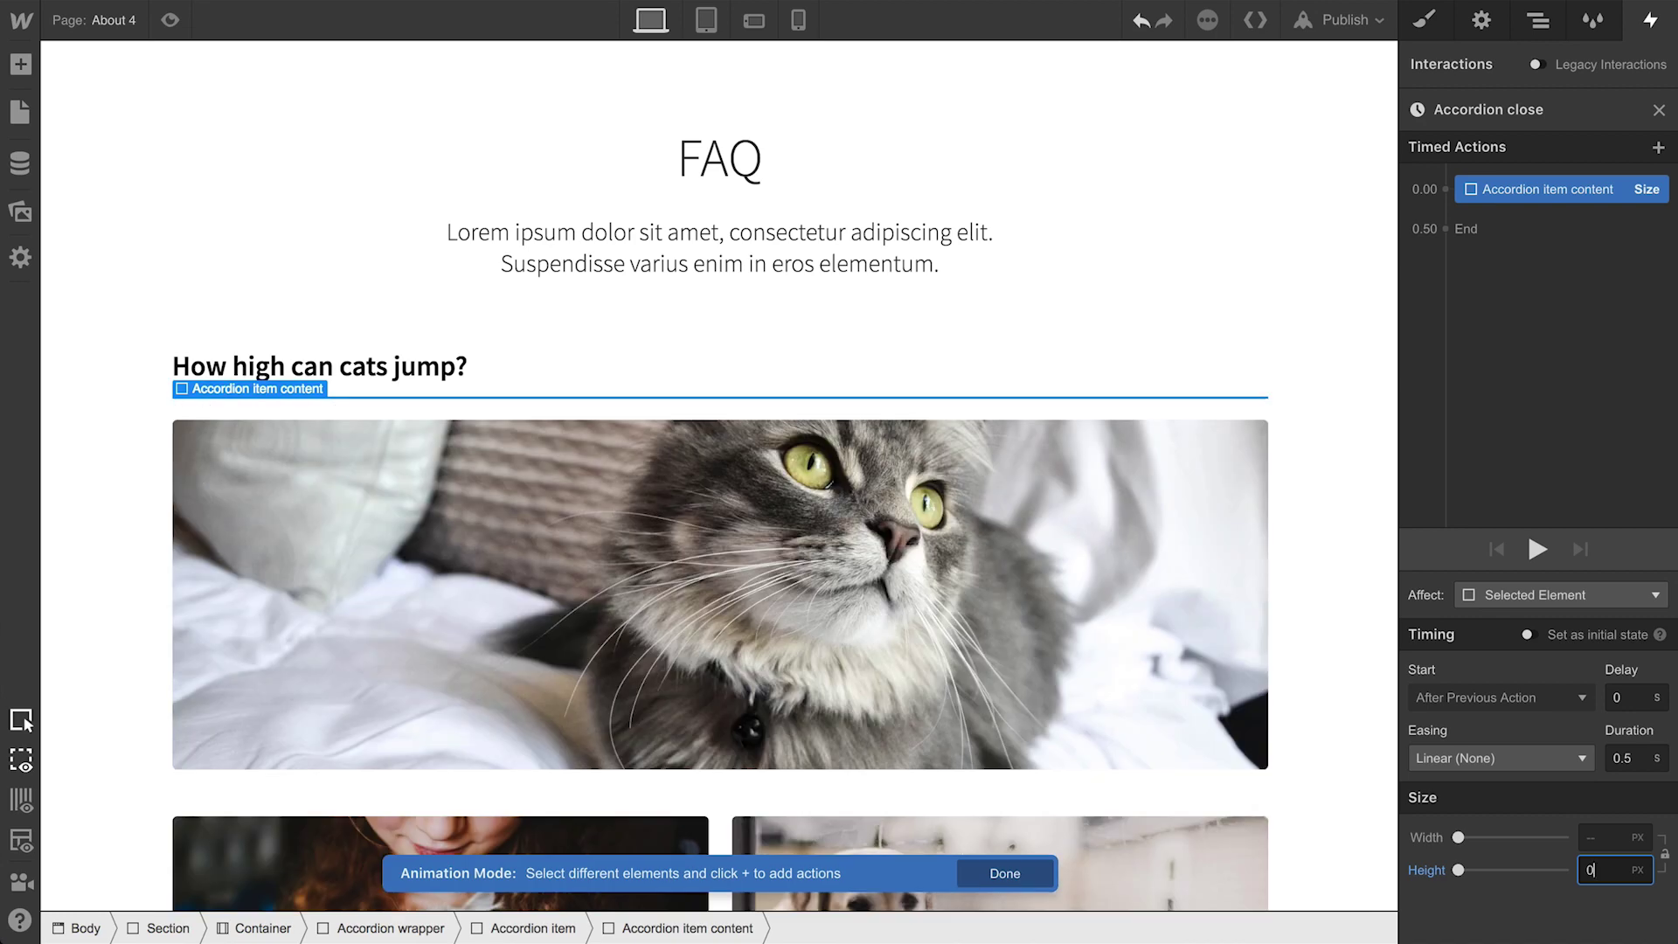
# Step: Set the closing Size action's easing to In Sine and its duration to 0.2 s
pyautogui.click(1566, 763)
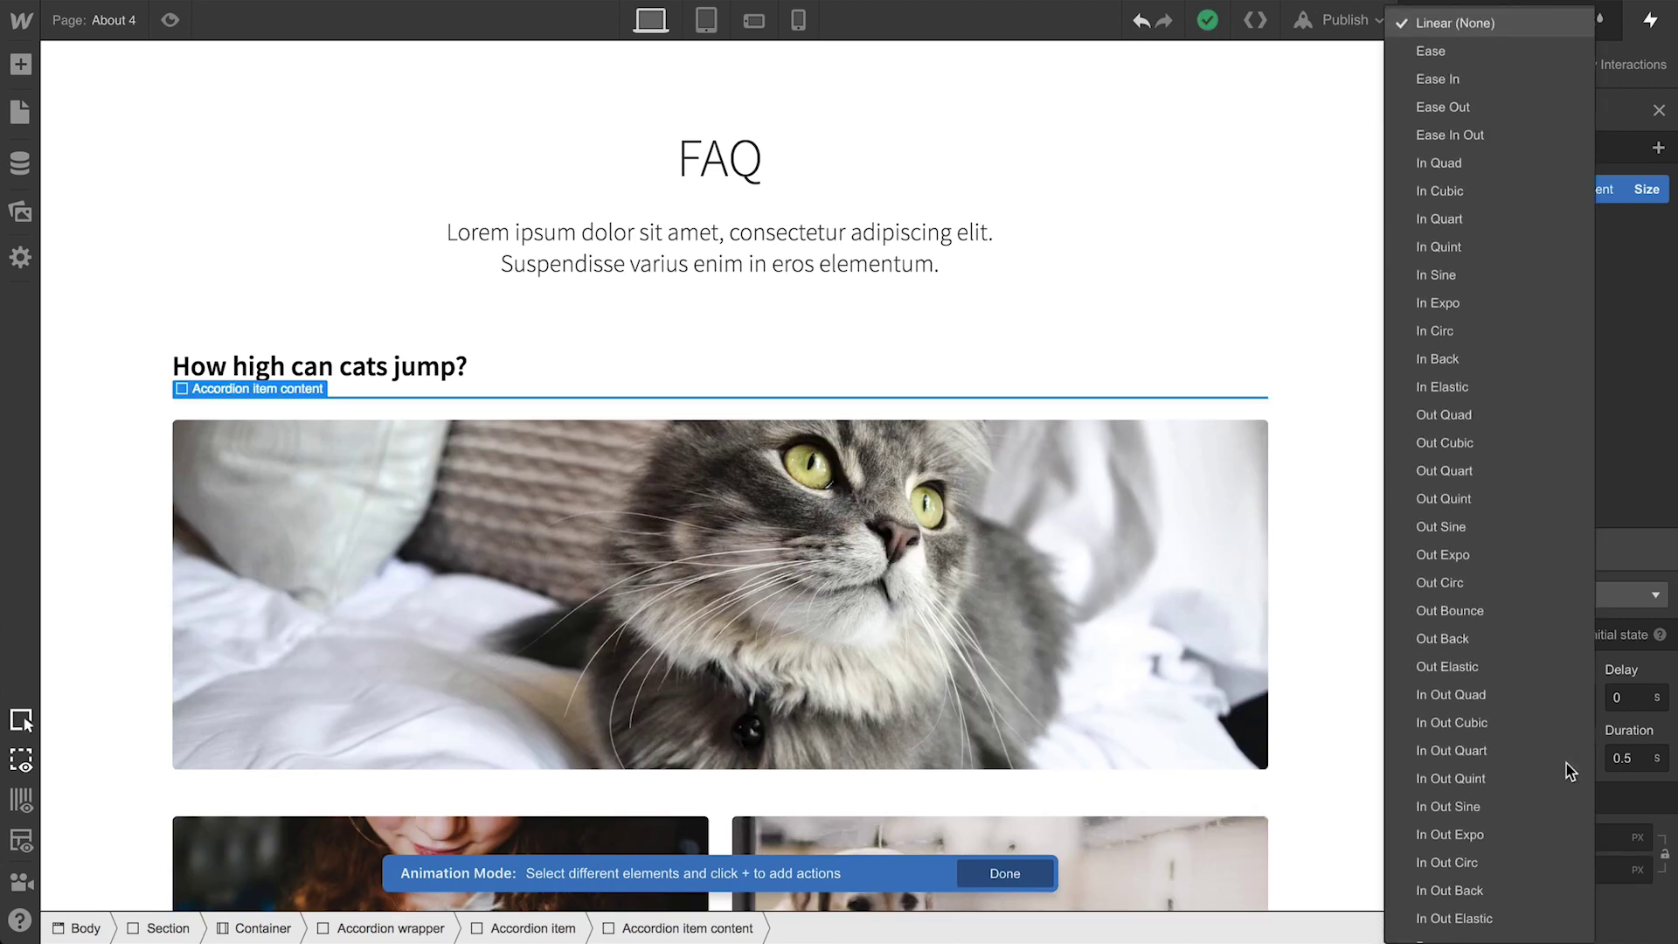
pyautogui.click(1547, 286)
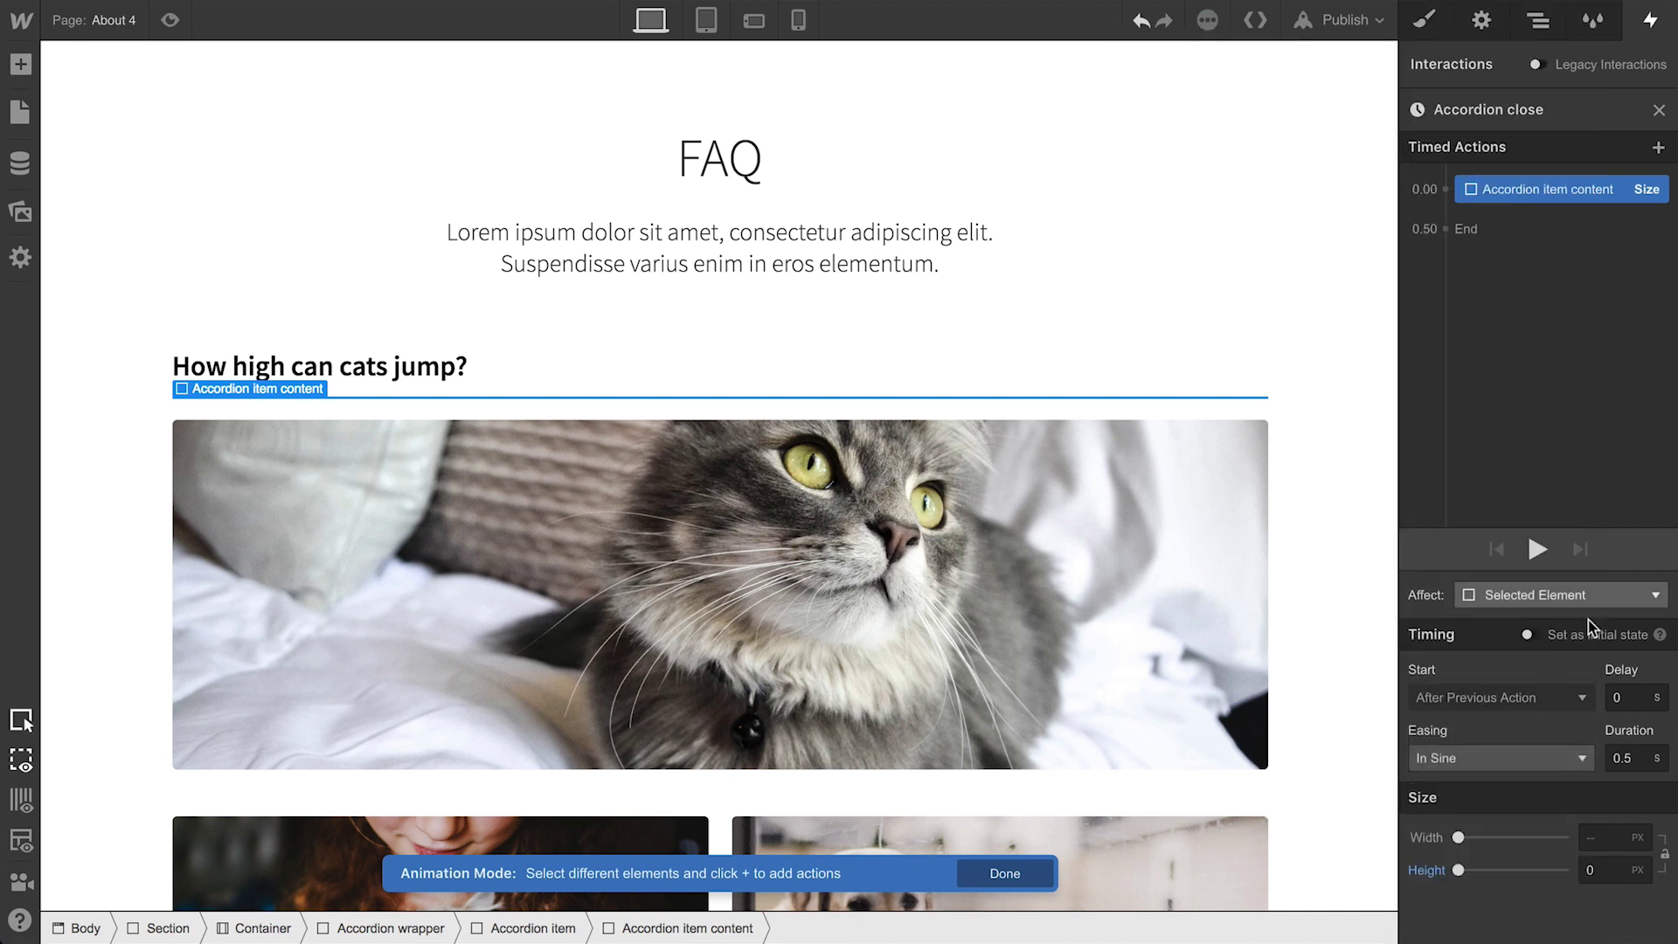
pyautogui.click(1626, 758)
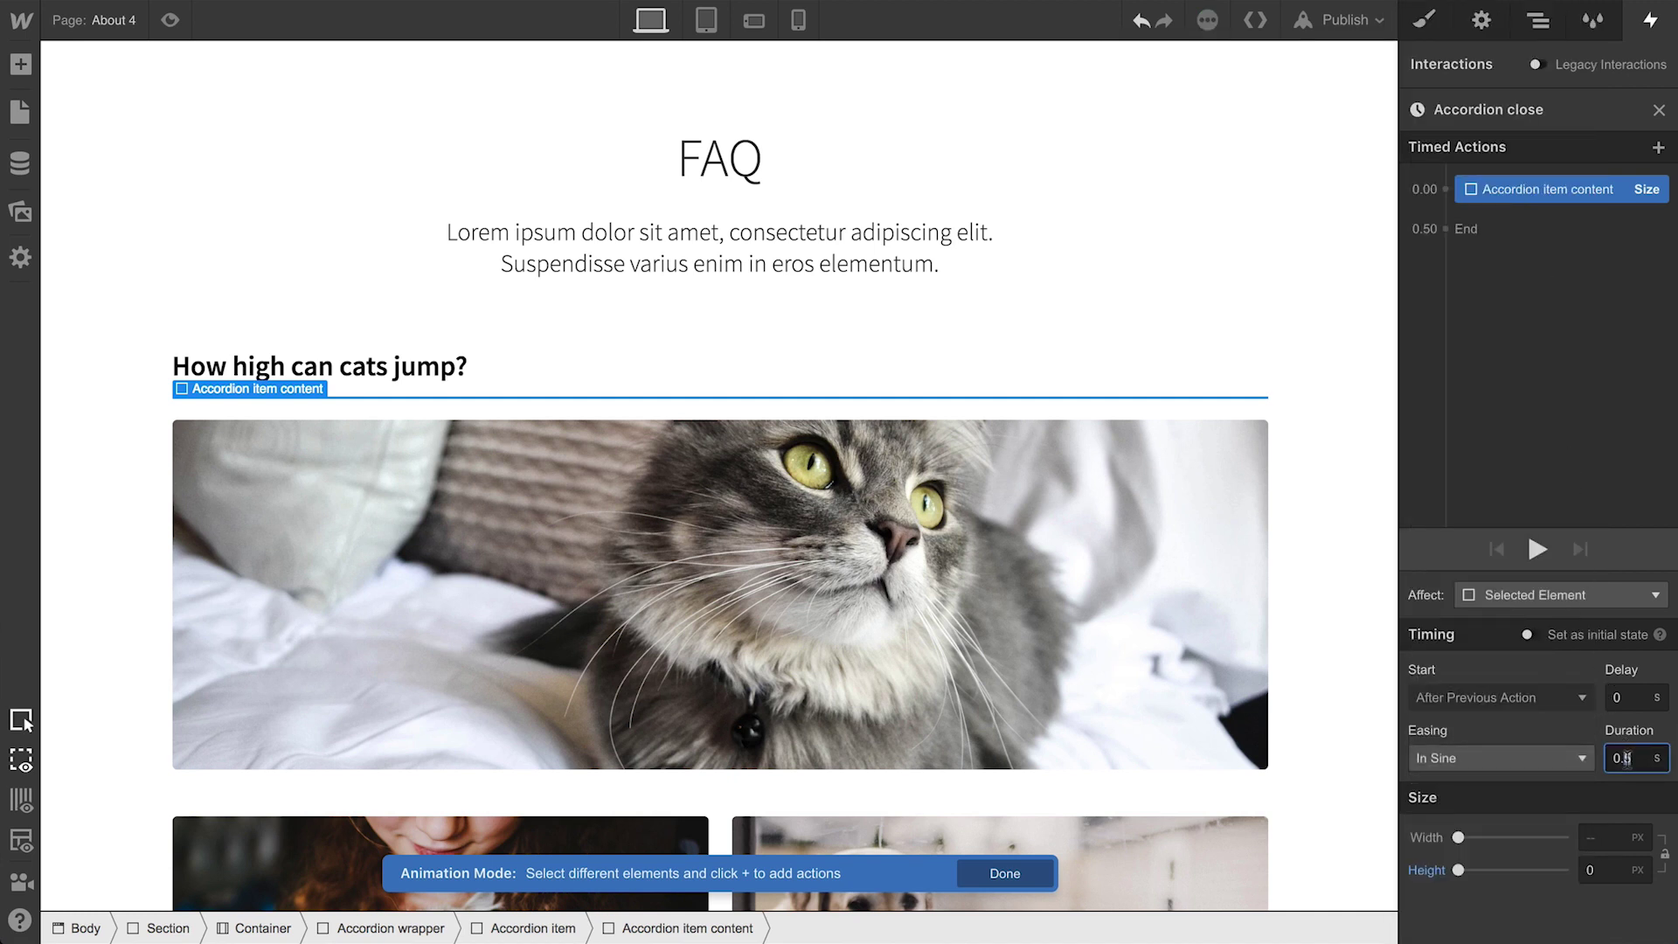
pyautogui.press('BackSpace')
pyautogui.write('2')
# Step: Make the closing Size action affect the Accordion item content class, limited to only siblings with the class
pyautogui.click(1601, 607)
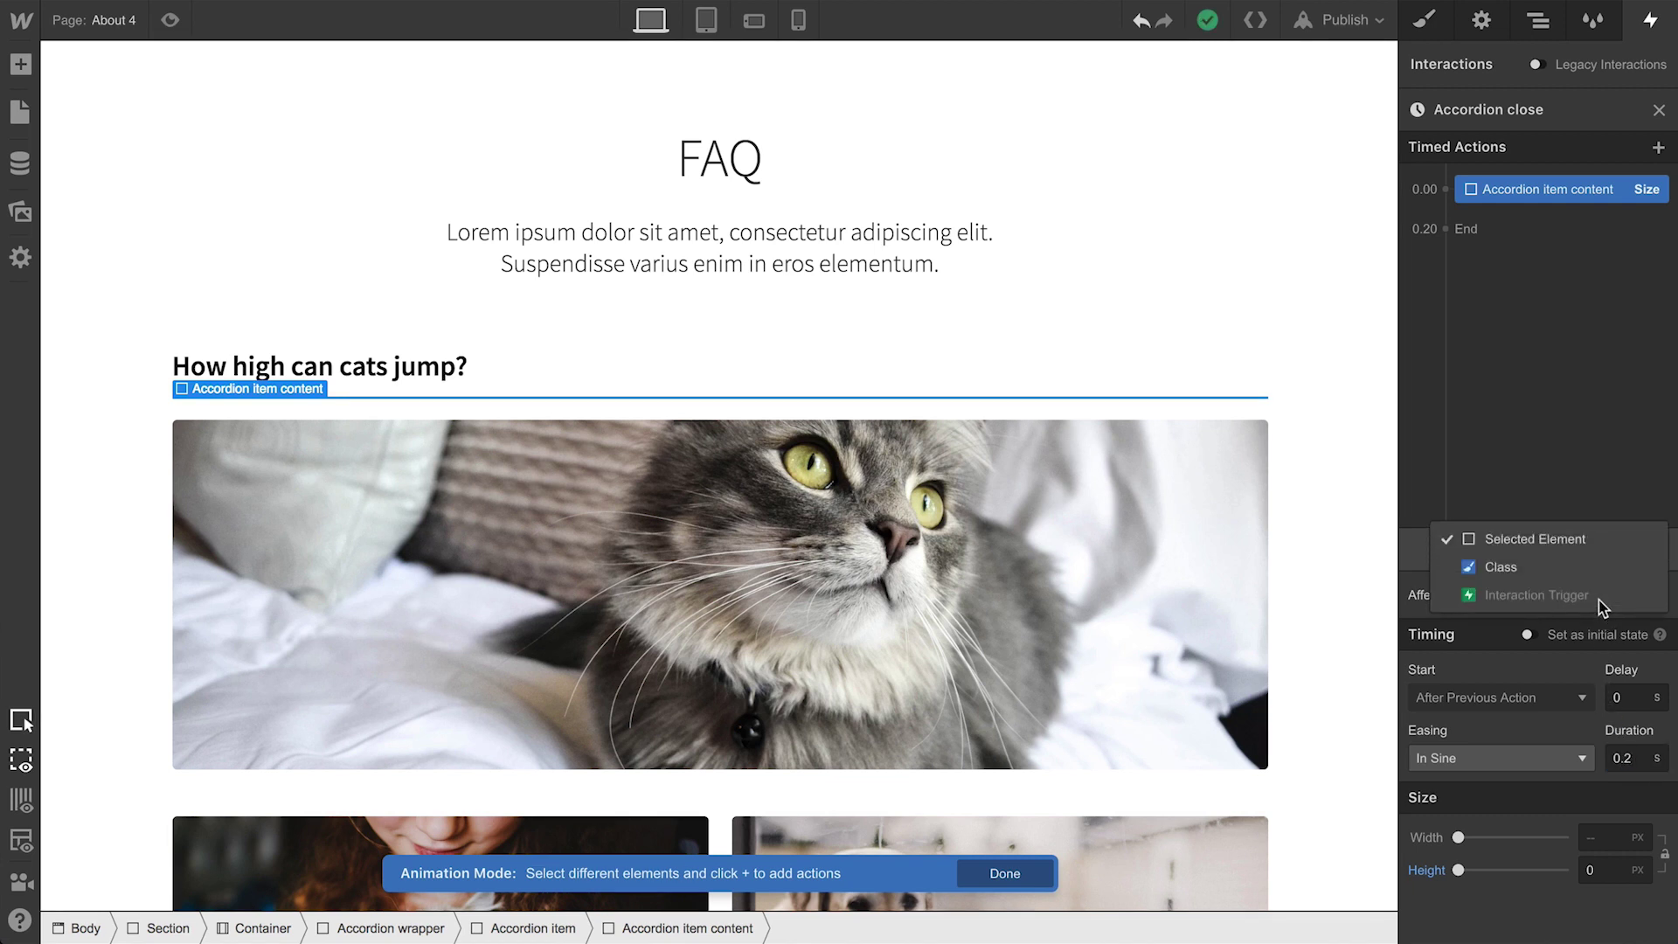
pyautogui.click(1592, 568)
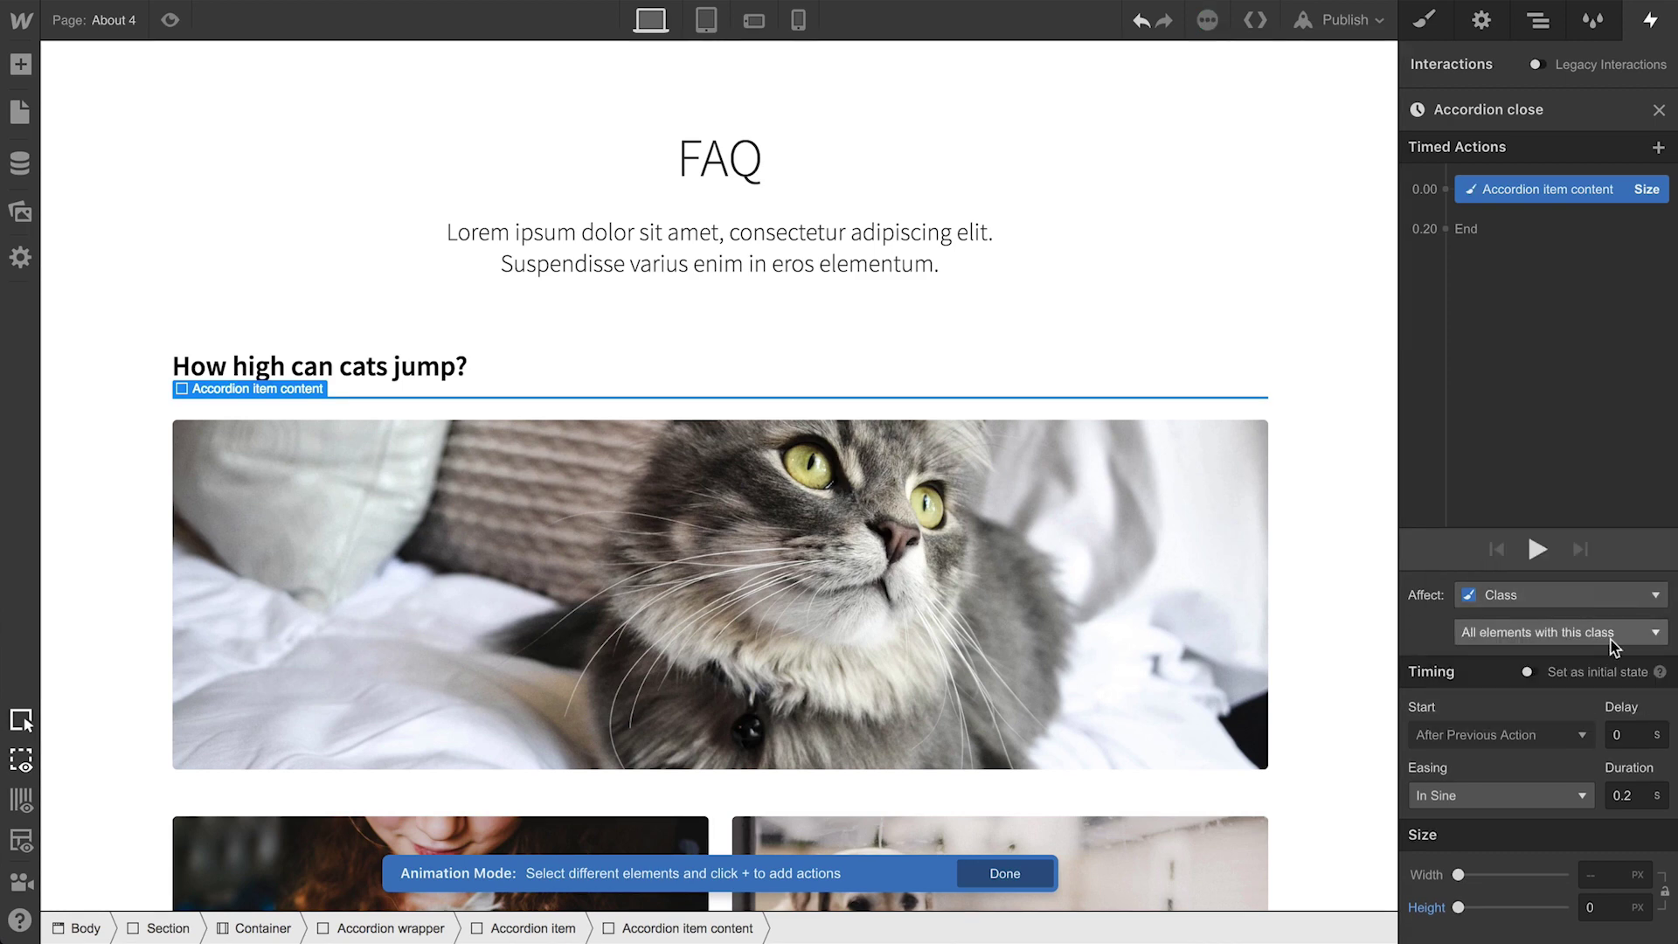
pyautogui.click(1611, 639)
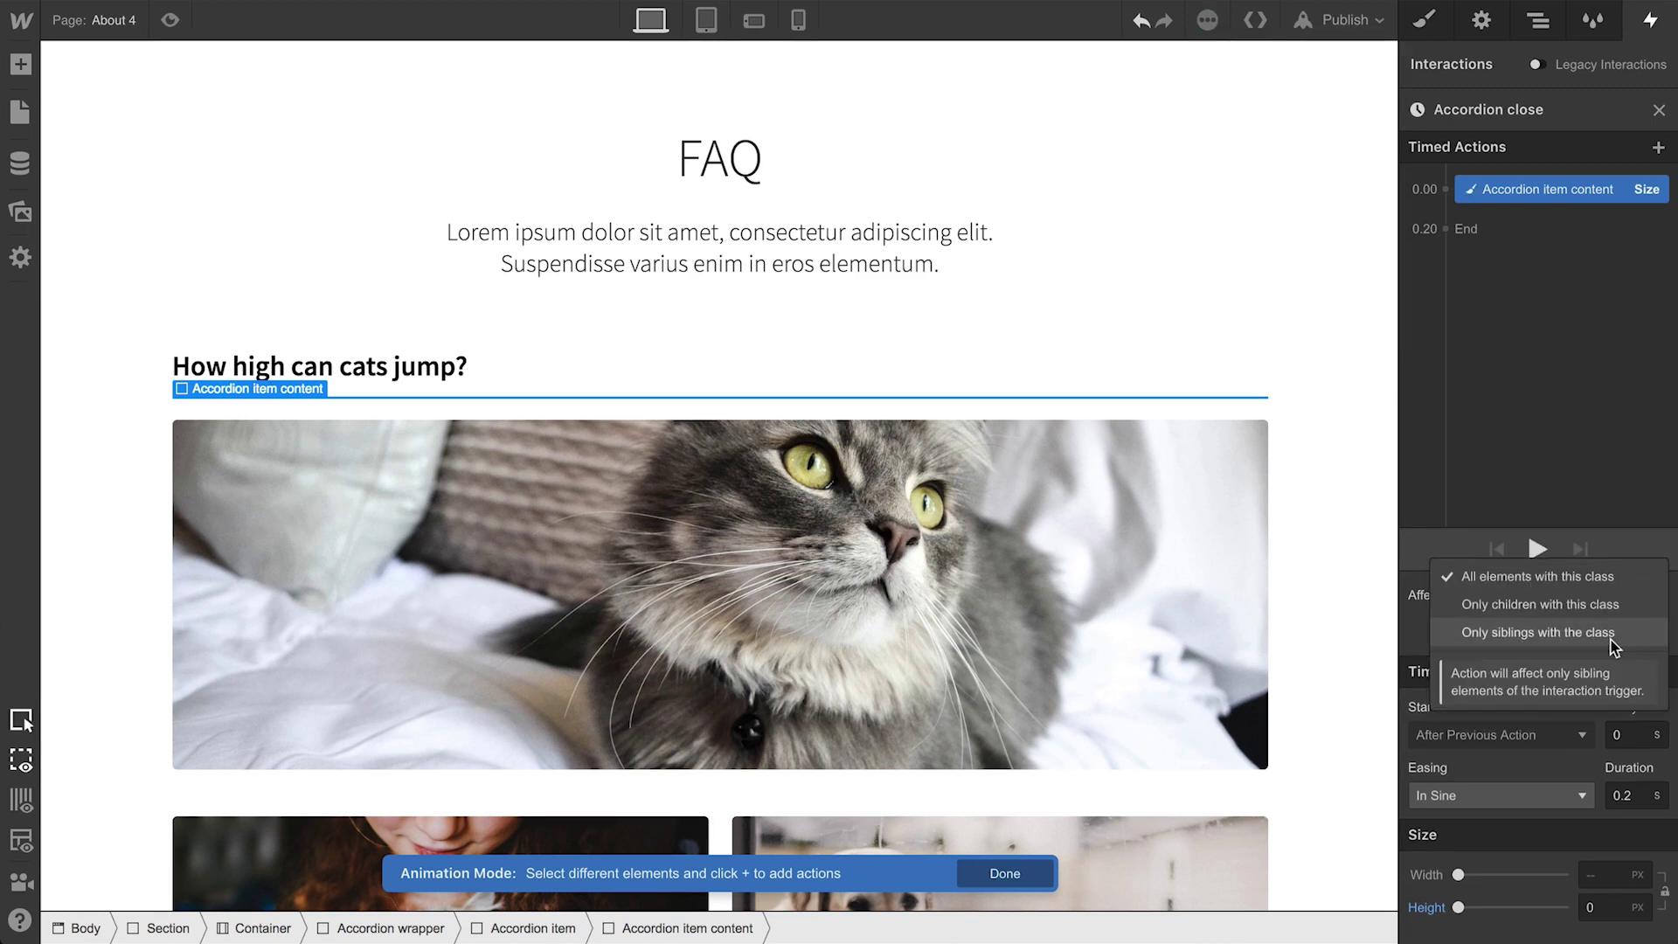
pyautogui.click(1612, 640)
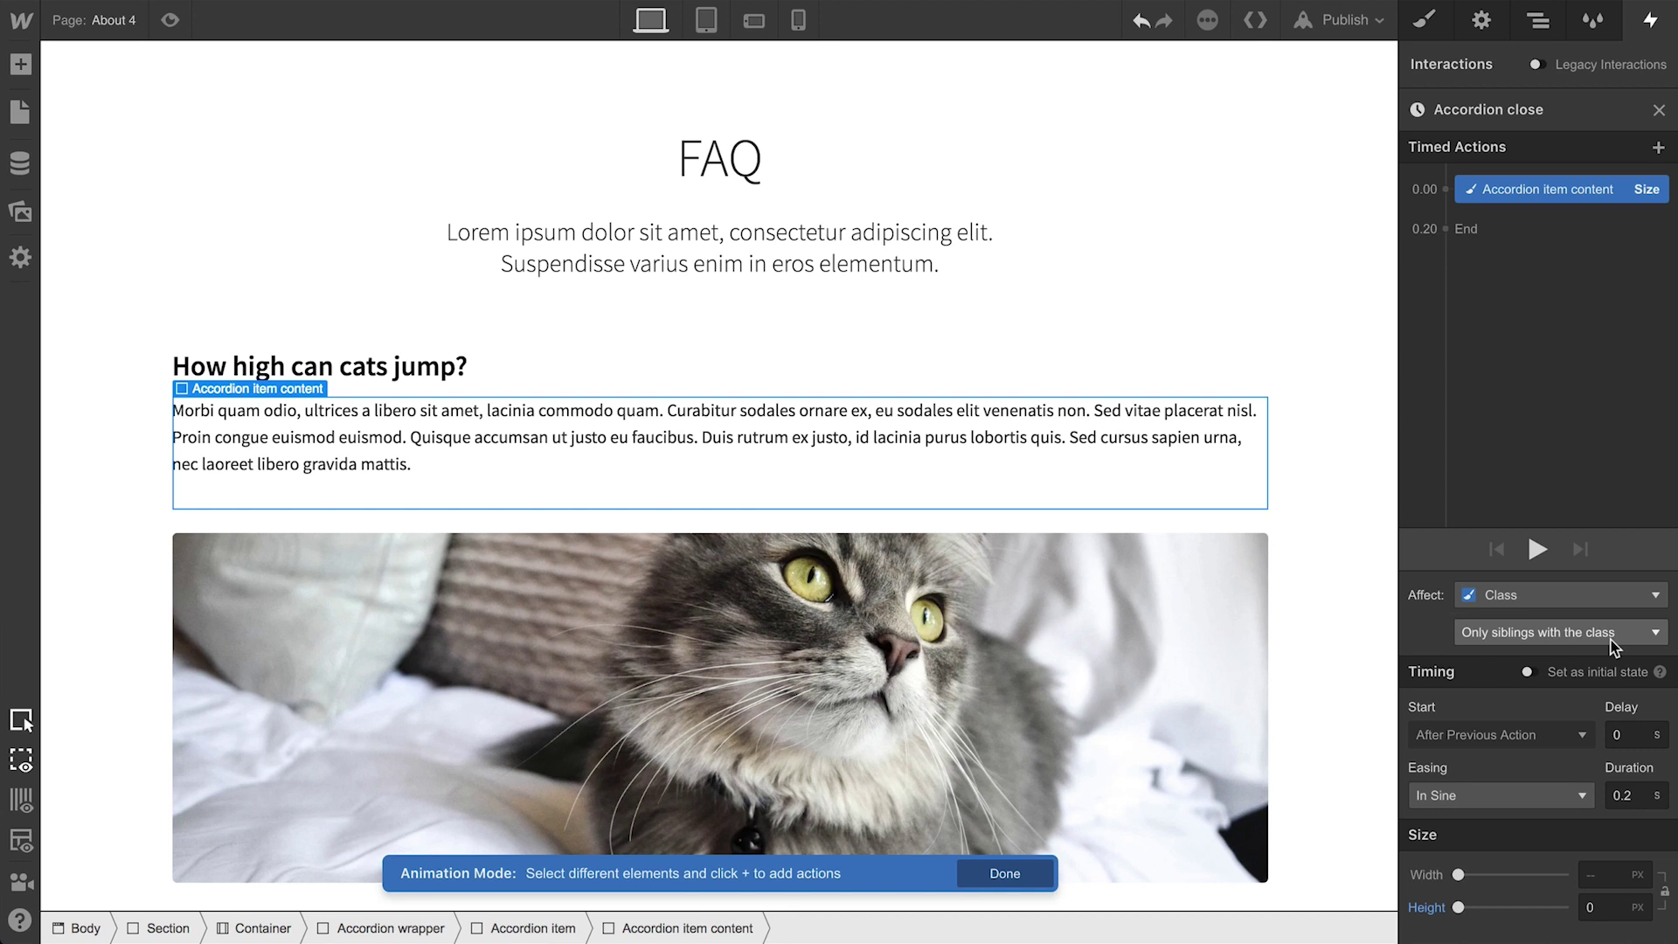
# Step: Finish editing the Accordion close animation and apply the click trigger to all elements with the Accordion item trigger class
pyautogui.click(1659, 111)
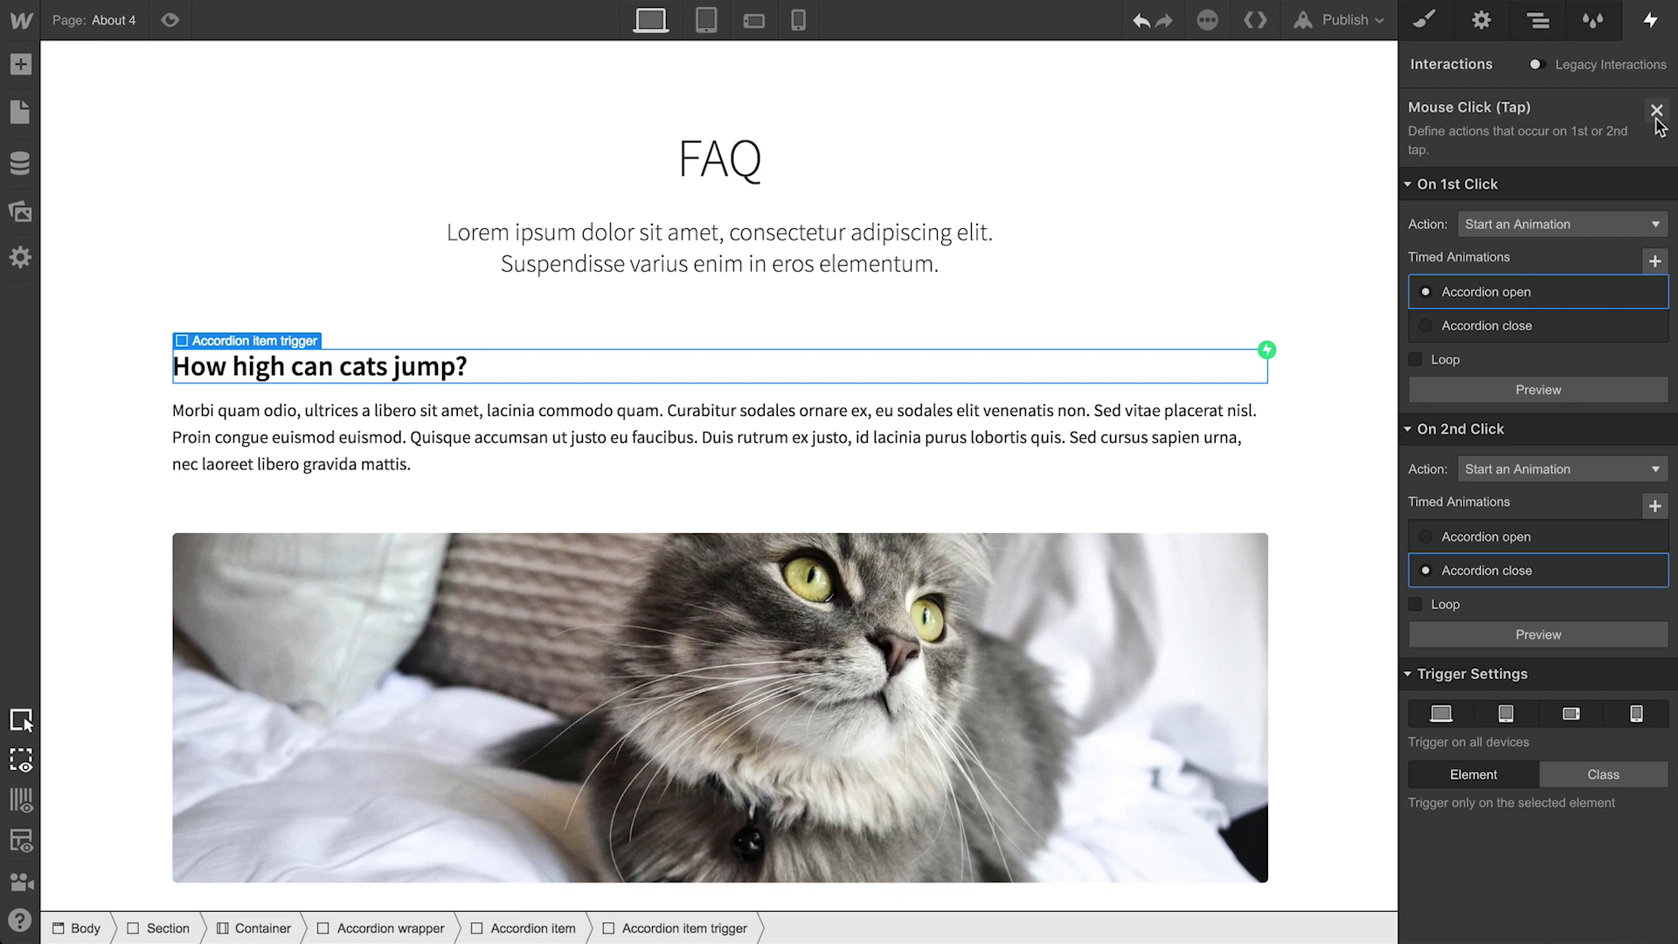
pyautogui.click(1596, 780)
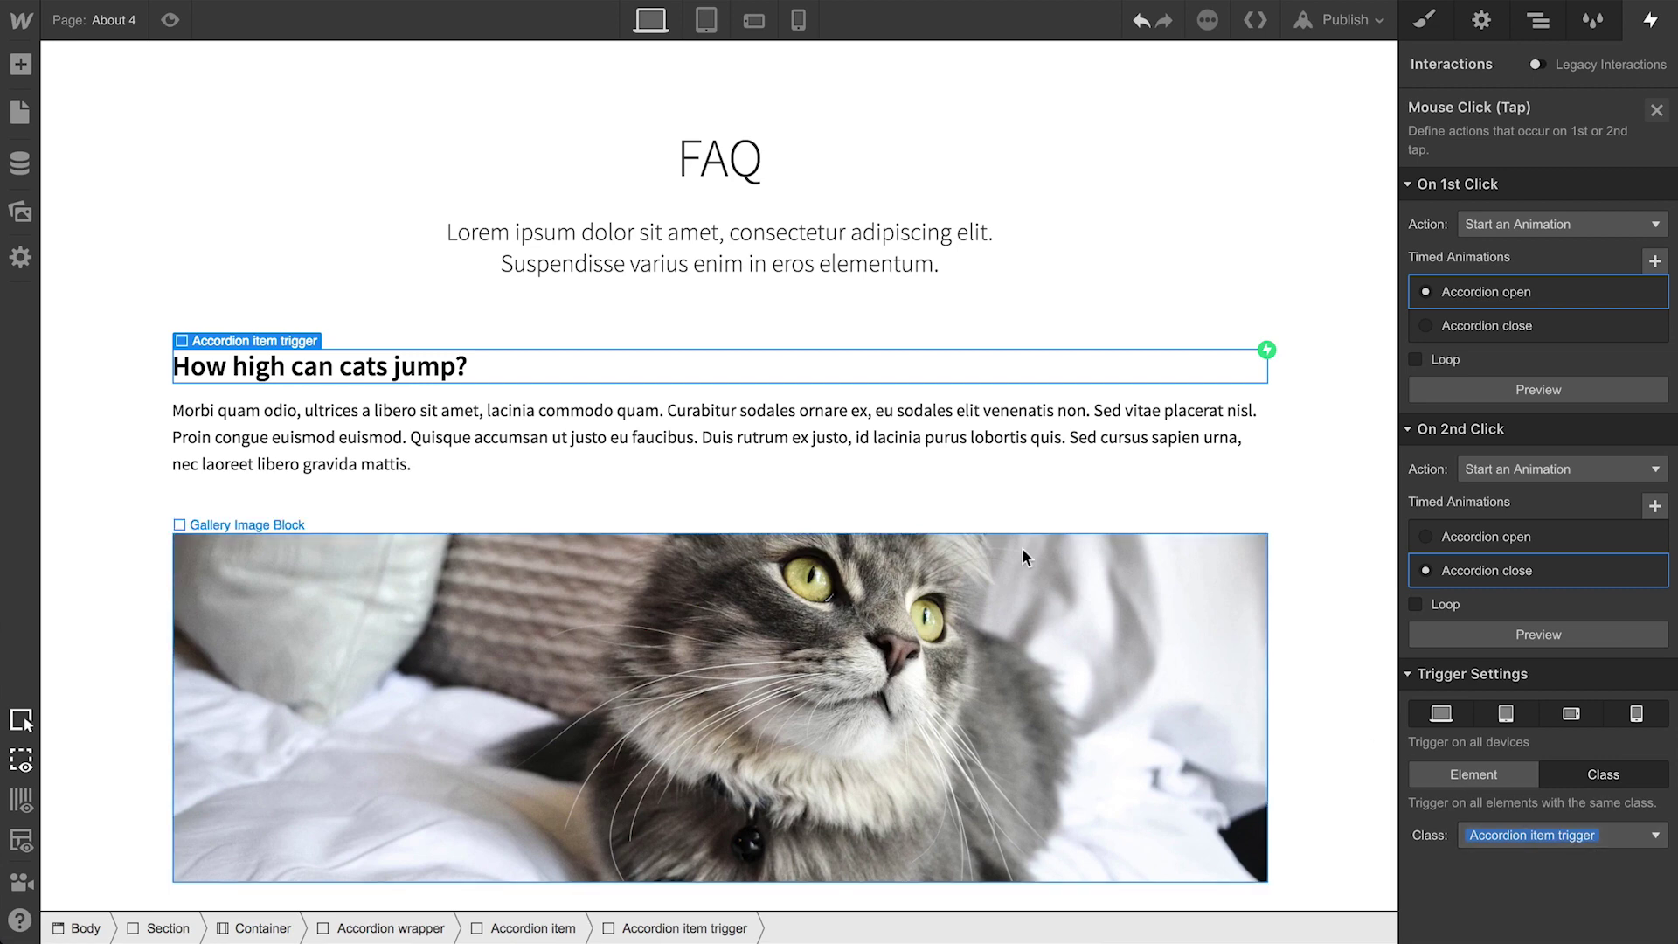
# Step: Preview the page, toggle the "How high can cats jump?" item open and closed repeatedly, and return to the design view
pyautogui.click(170, 19)
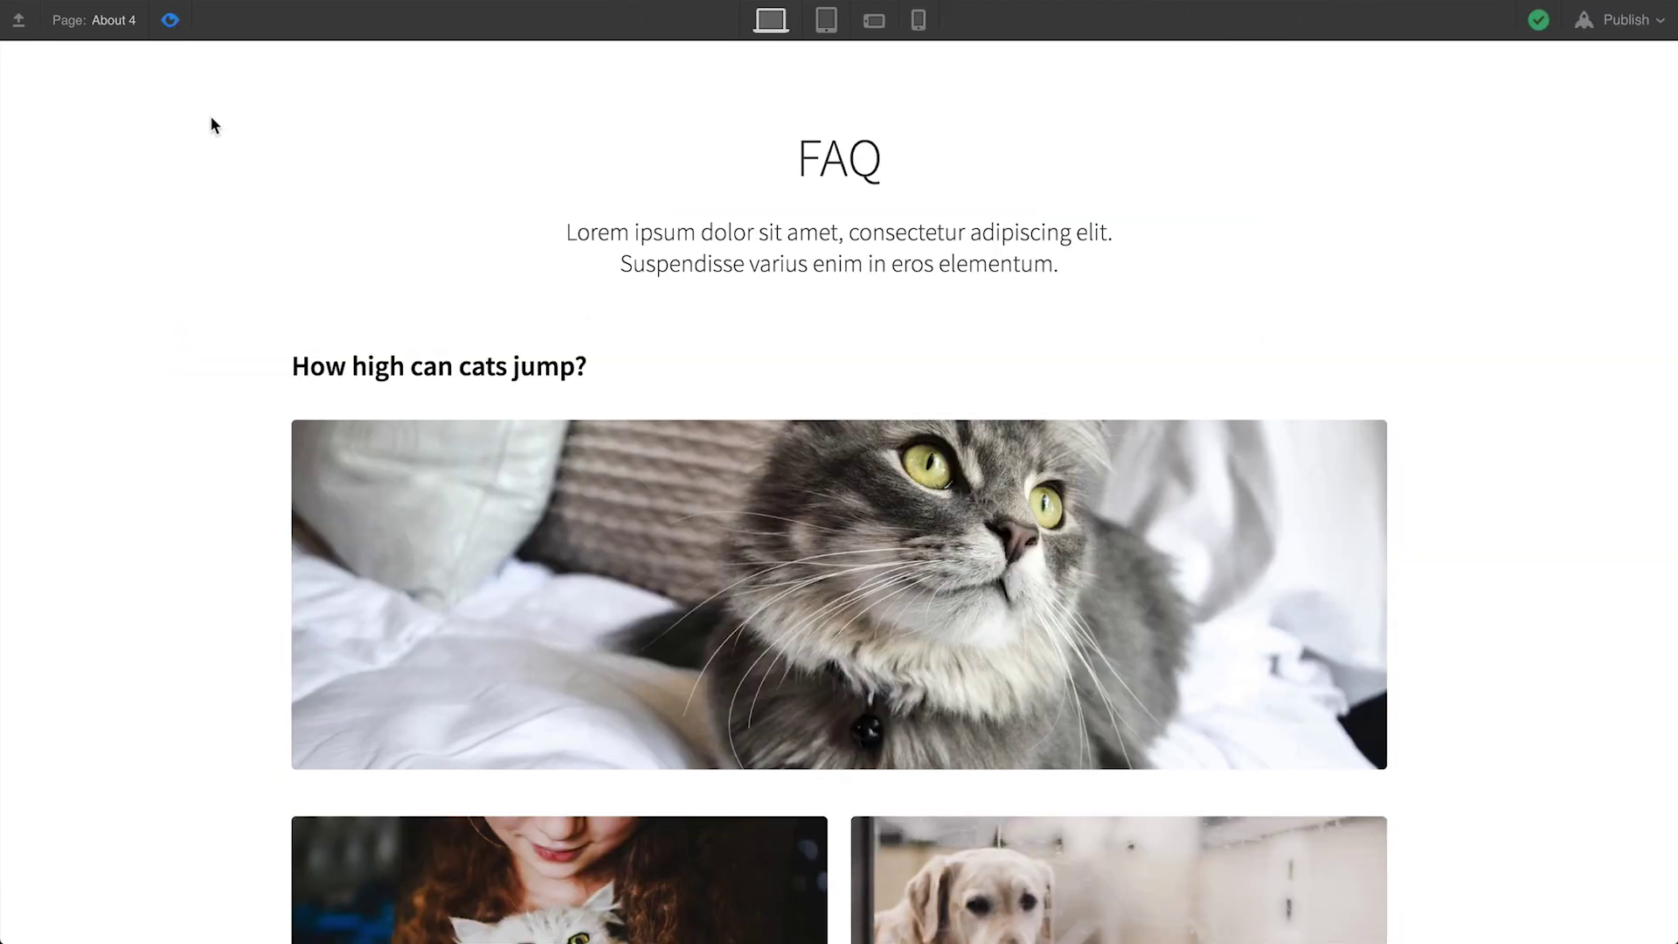
pyautogui.click(339, 372)
pyautogui.click(339, 372)
pyautogui.click(339, 372)
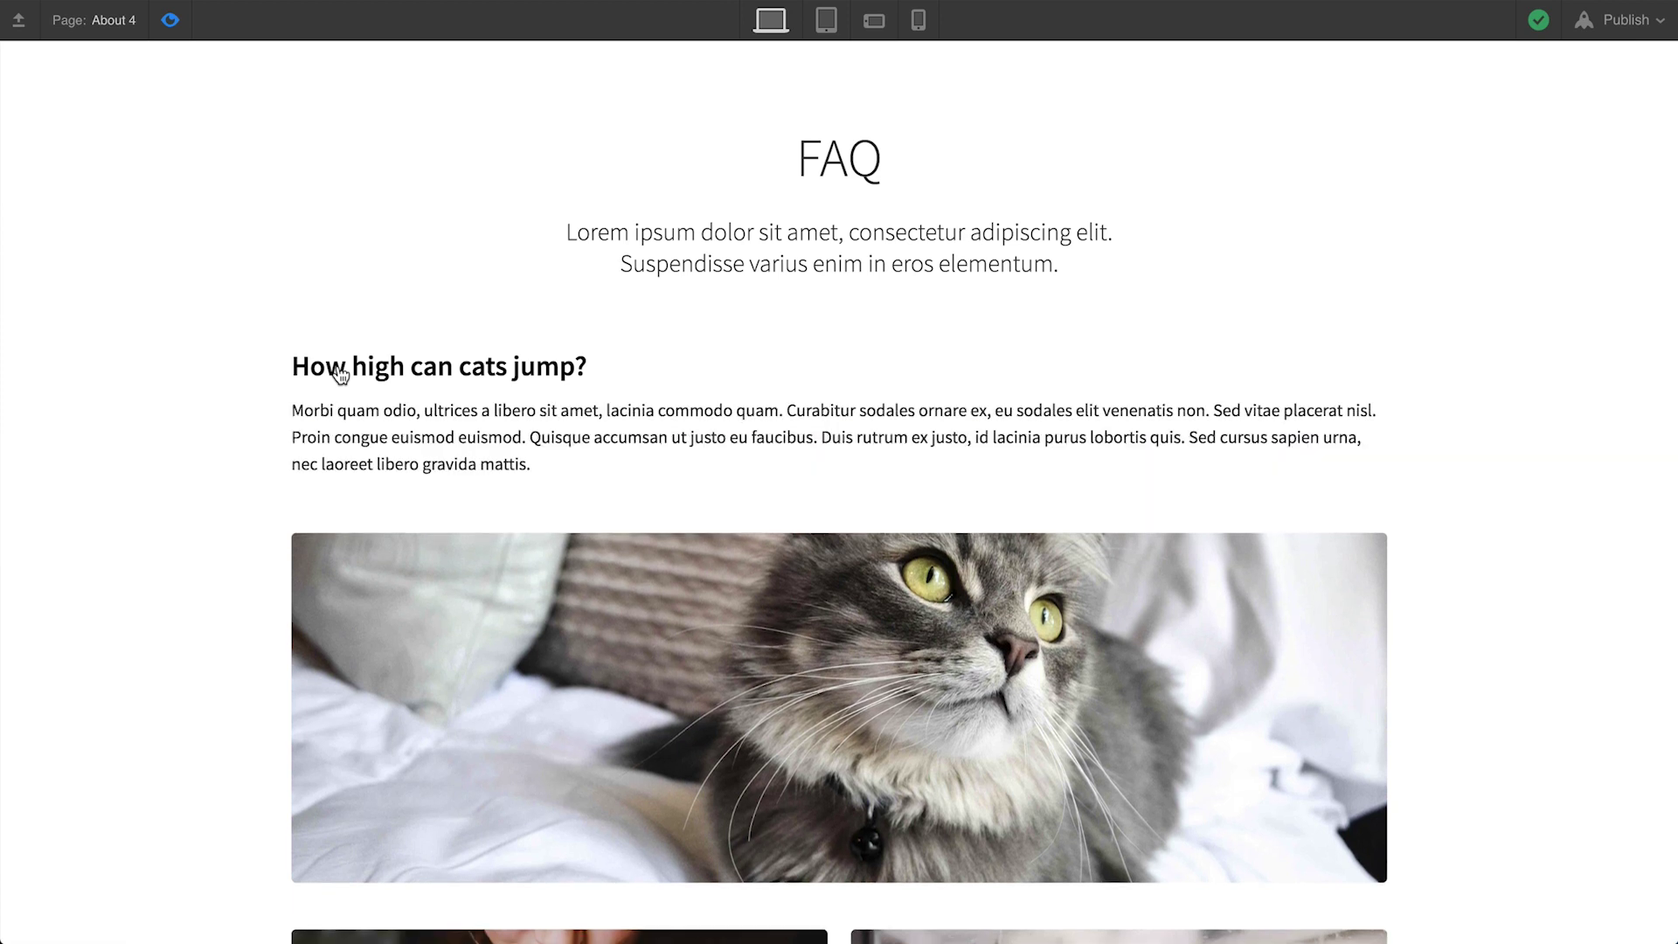
pyautogui.click(339, 373)
pyautogui.click(169, 20)
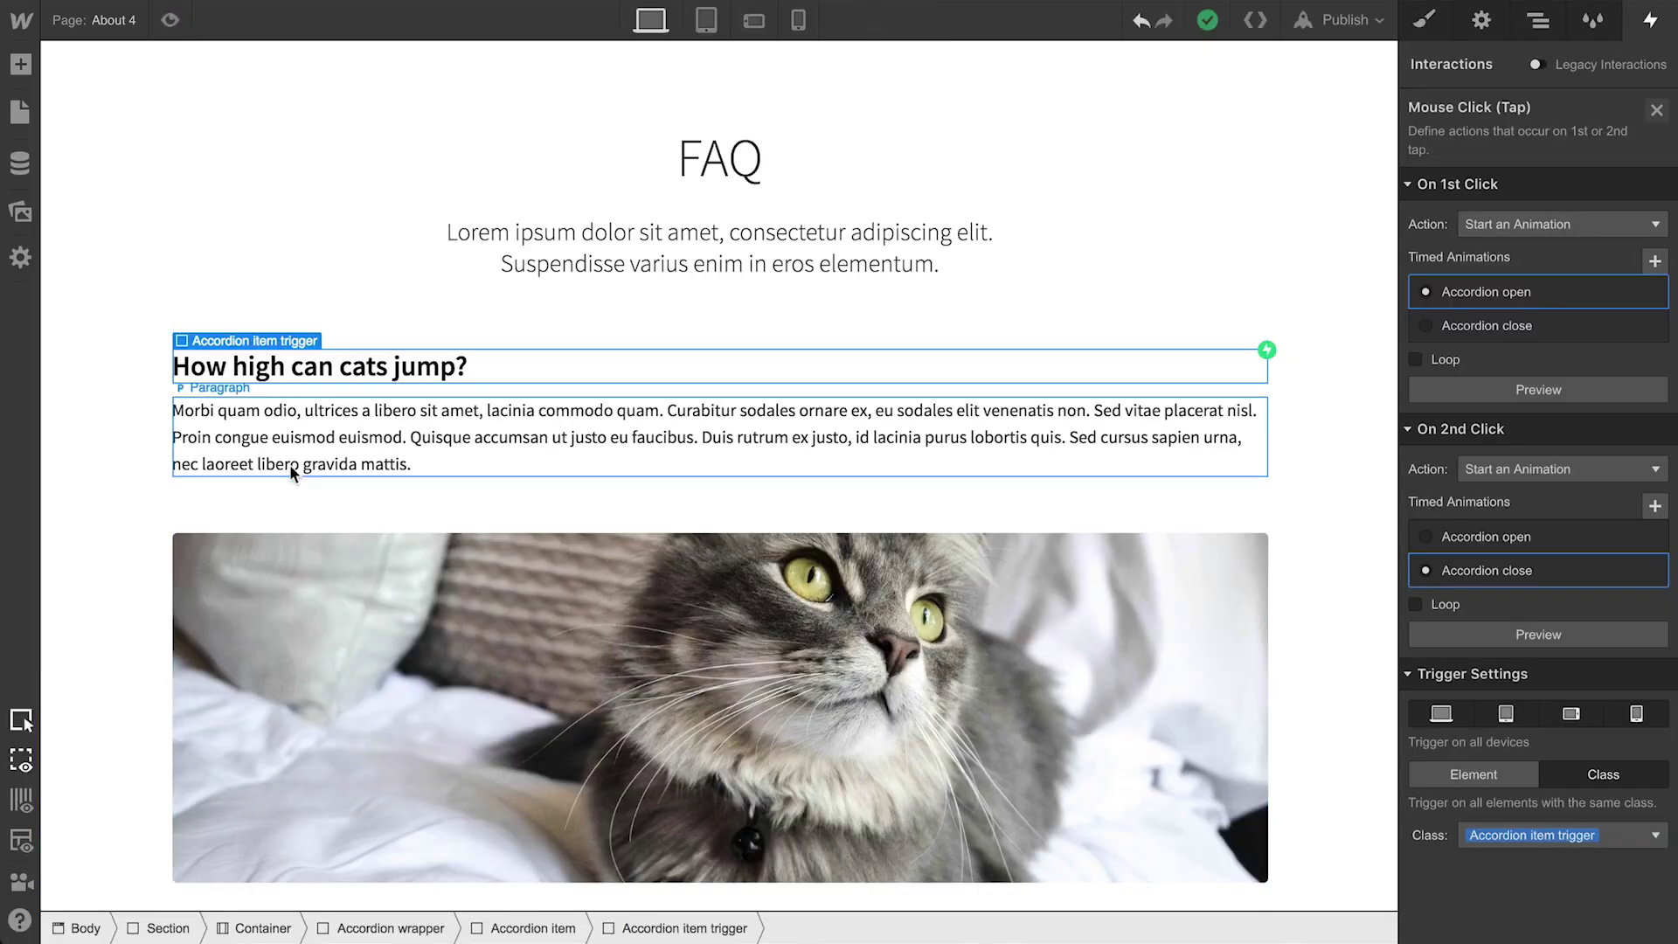
# Step: Duplicate the whole Accordion item three times
pyautogui.click(547, 926)
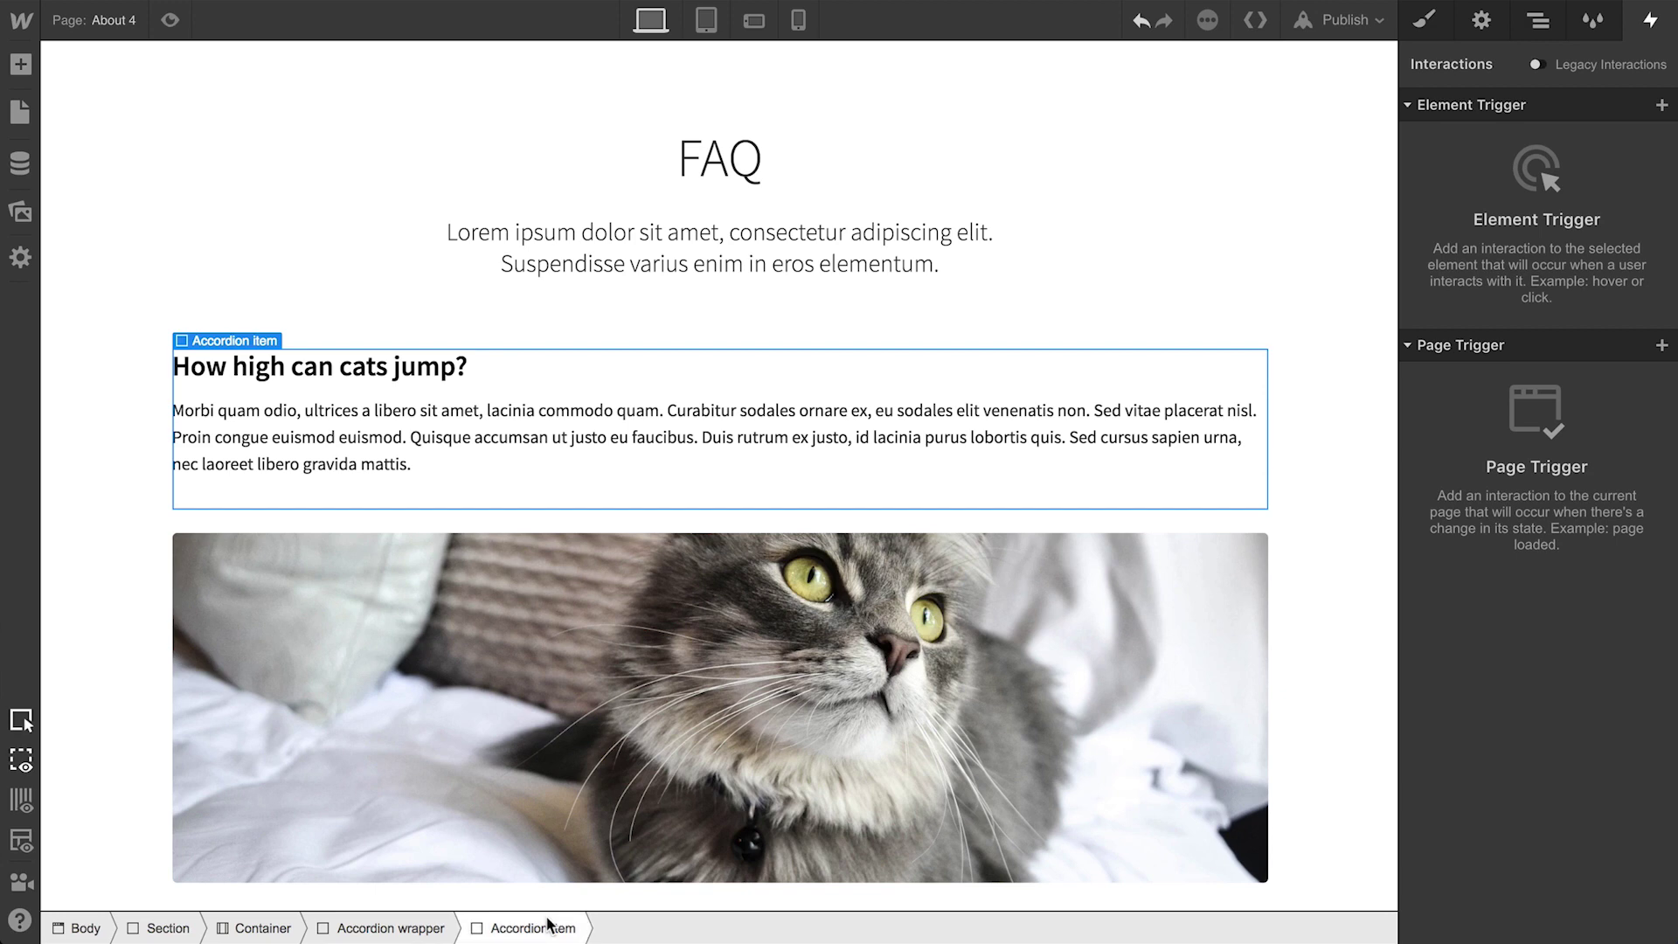
pyautogui.hotkey('ctrl', 'd')
pyautogui.hotkey('ctrl', 'd')
pyautogui.hotkey('ctrl', 'd')
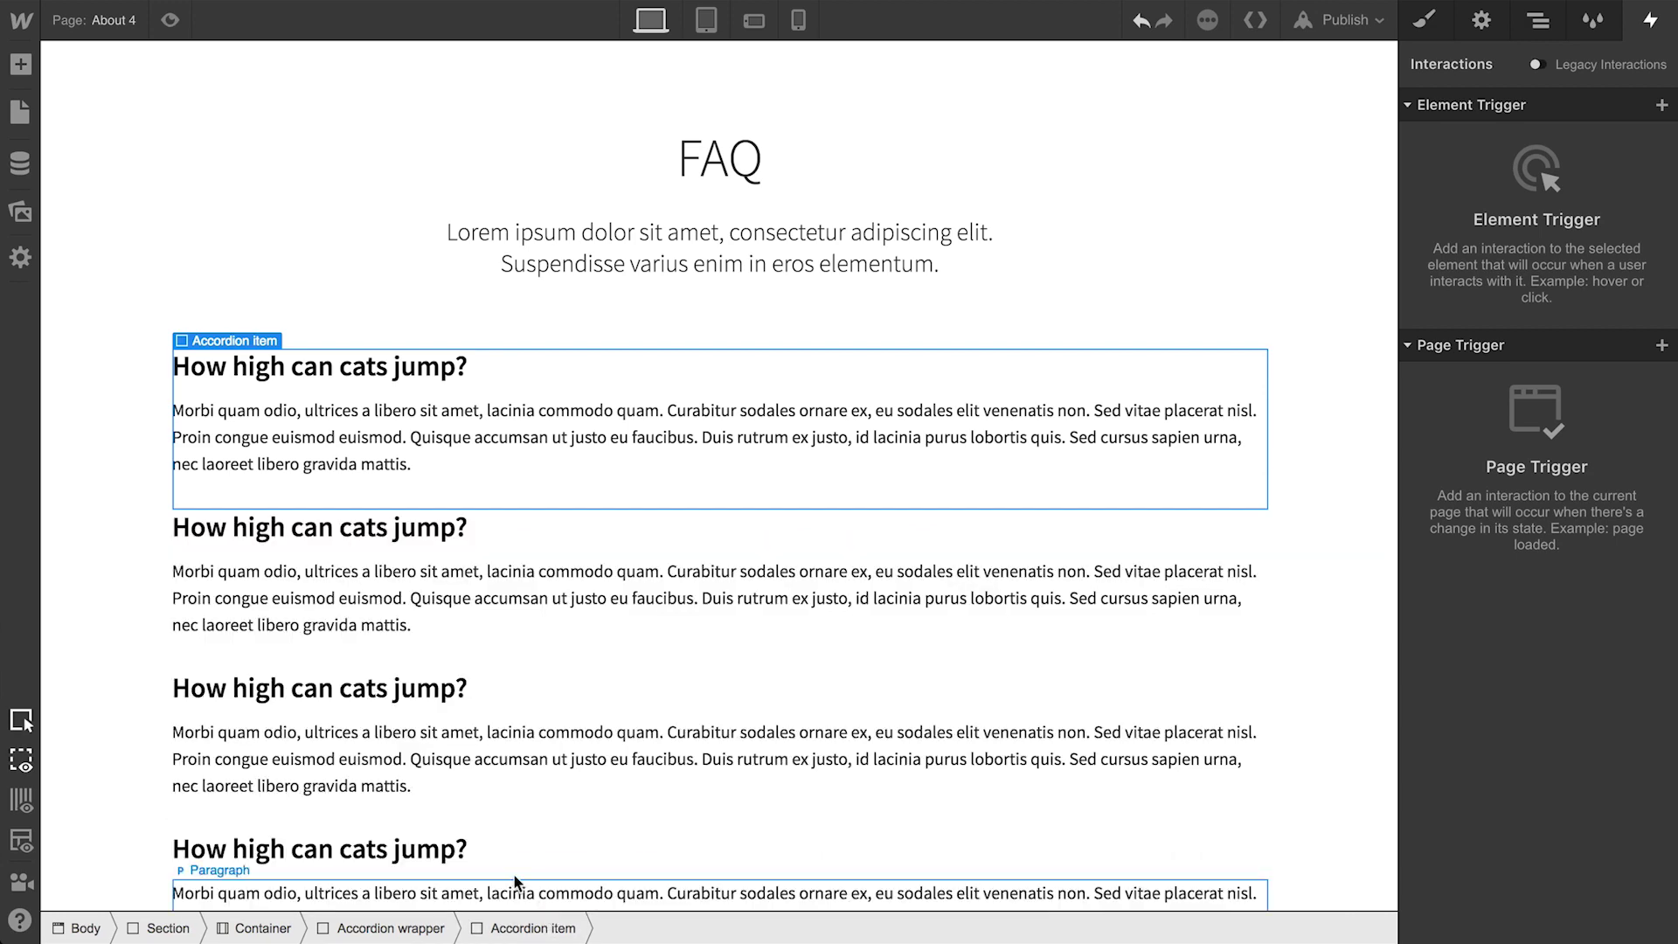
# Step: Preview the page and test the duplicated accordion items by toggling their questions, including "How high can cats jump?" on the finished FAQ
pyautogui.click(170, 20)
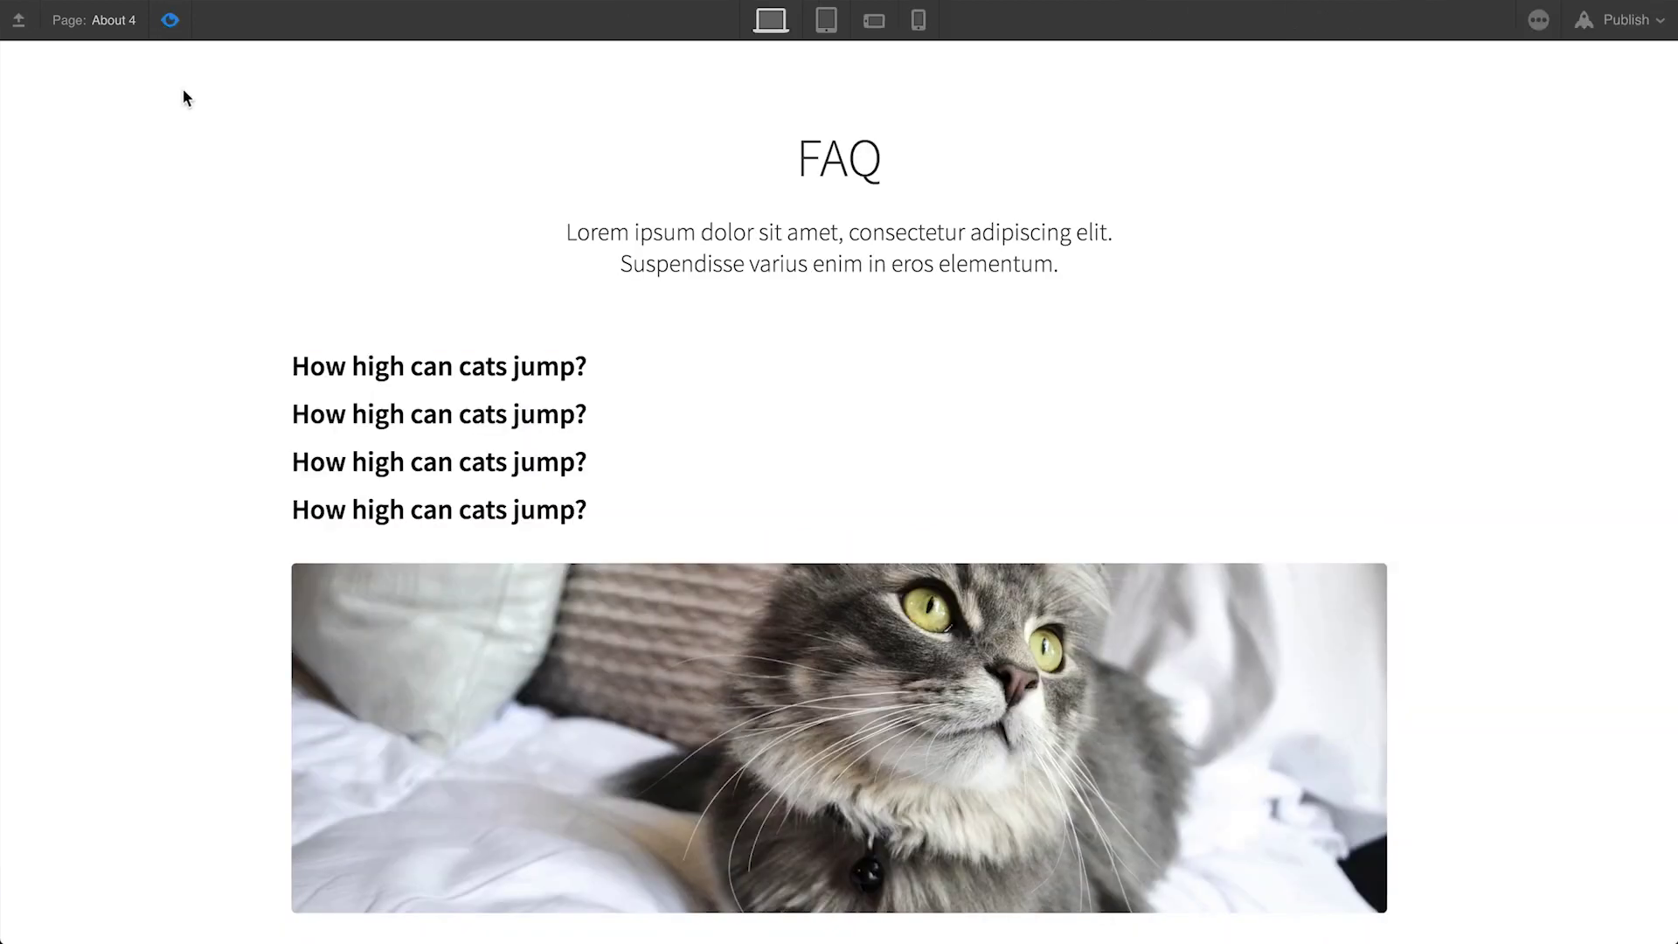
pyautogui.click(420, 516)
pyautogui.click(442, 465)
pyautogui.click(468, 419)
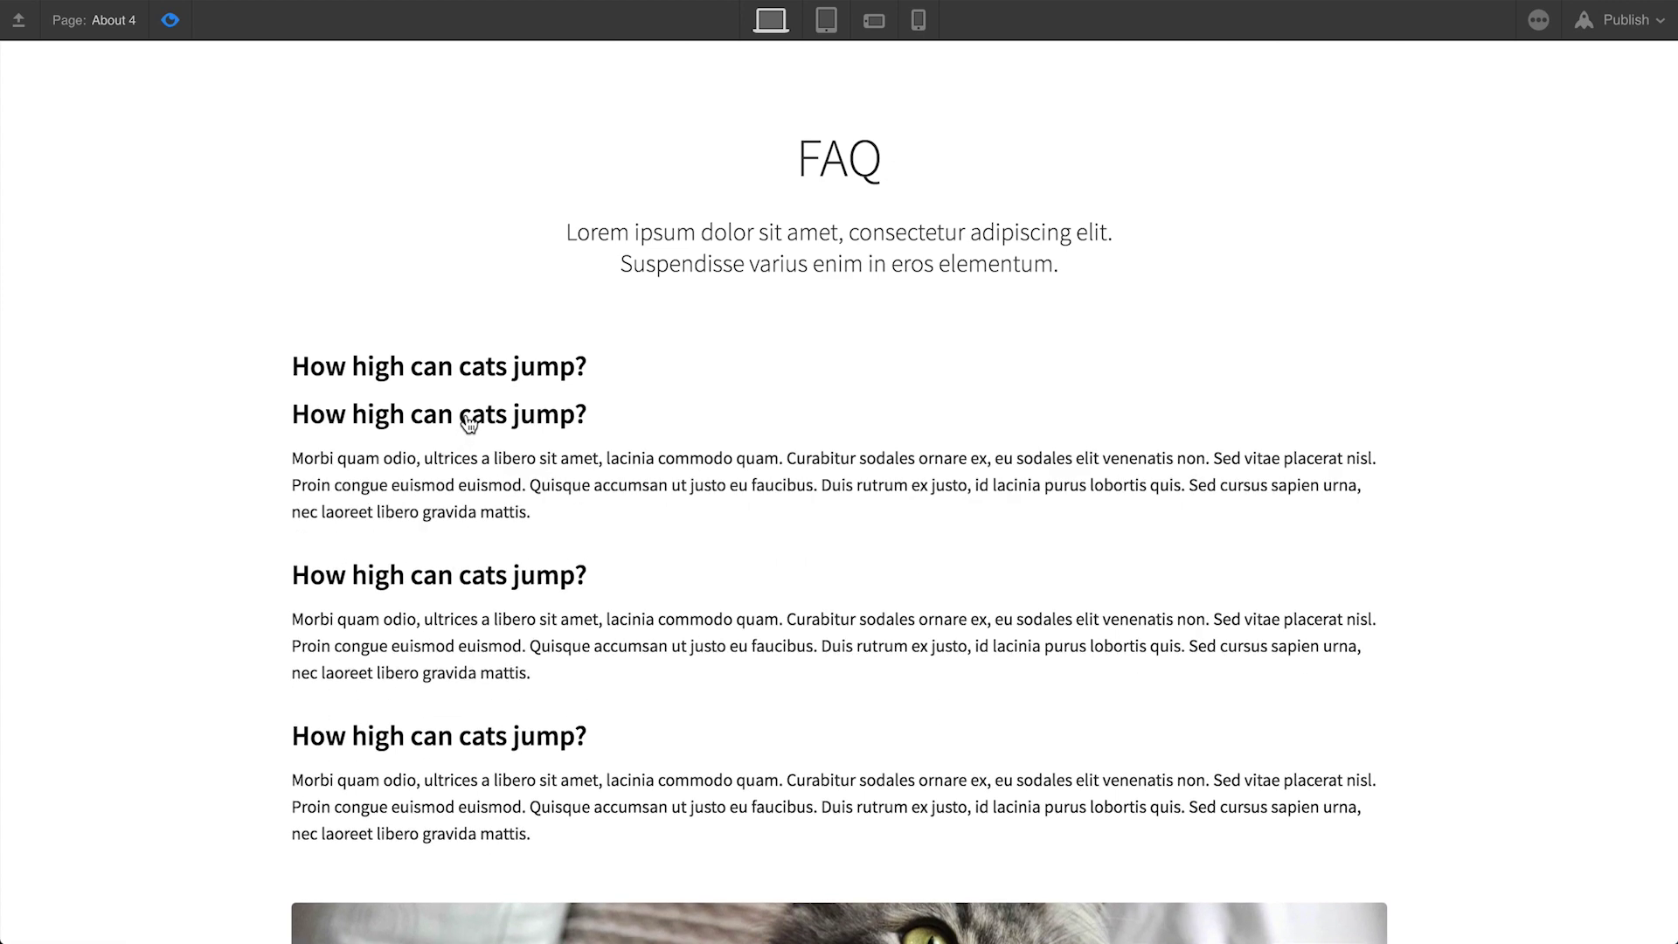
pyautogui.click(467, 420)
pyautogui.click(450, 457)
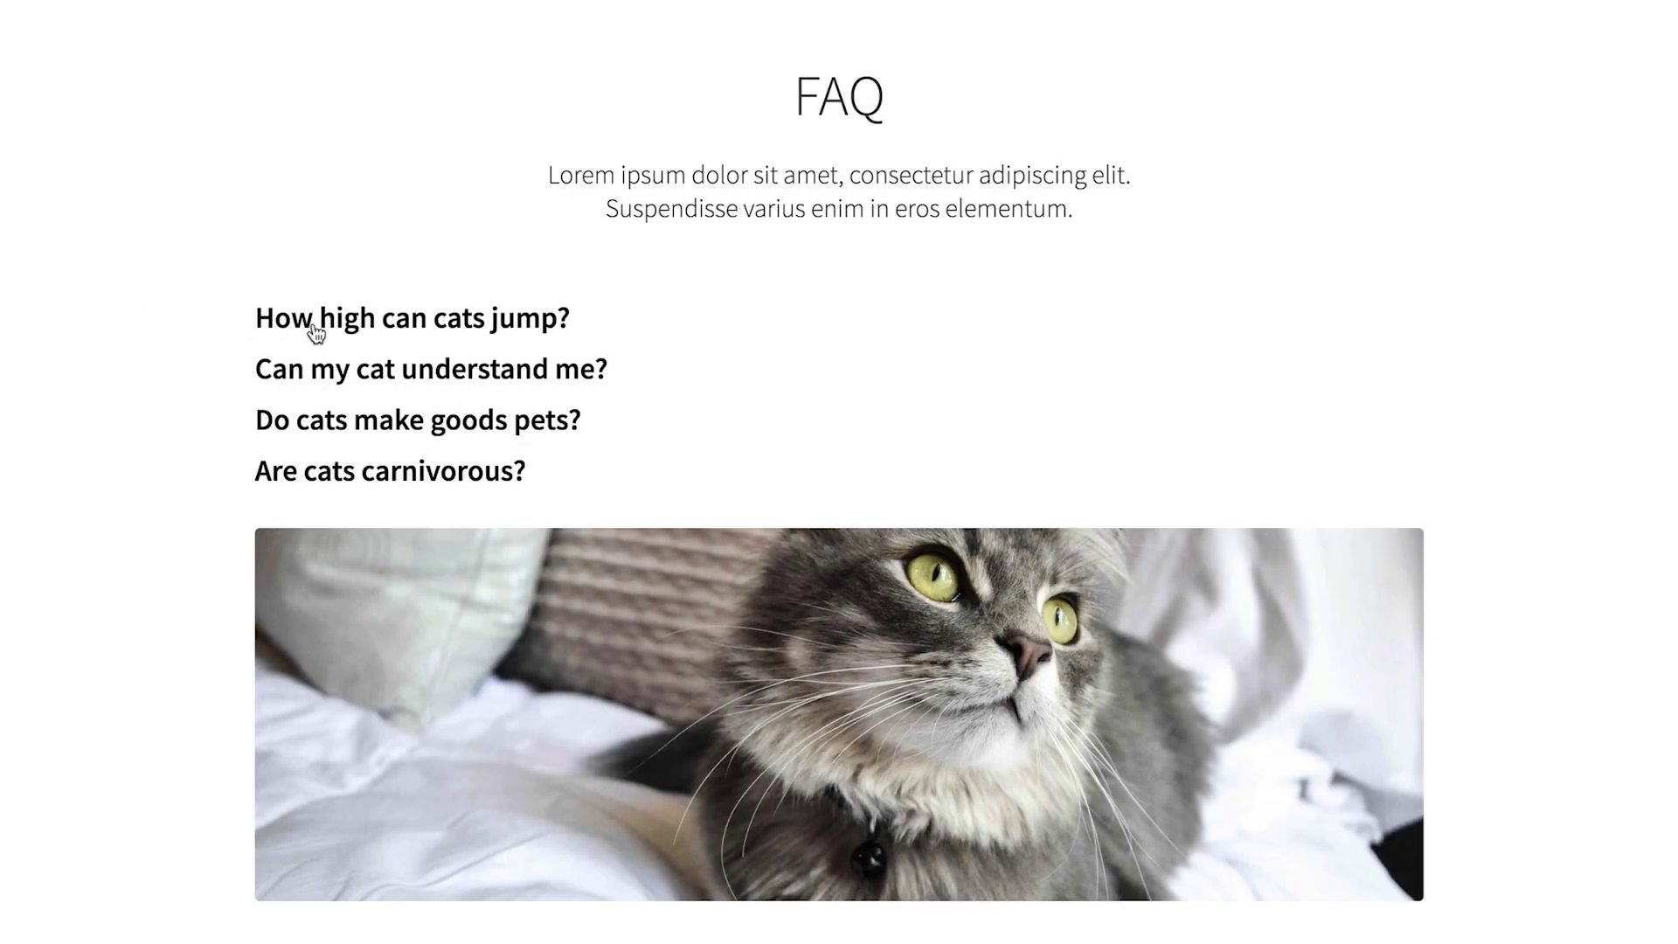
pyautogui.click(314, 331)
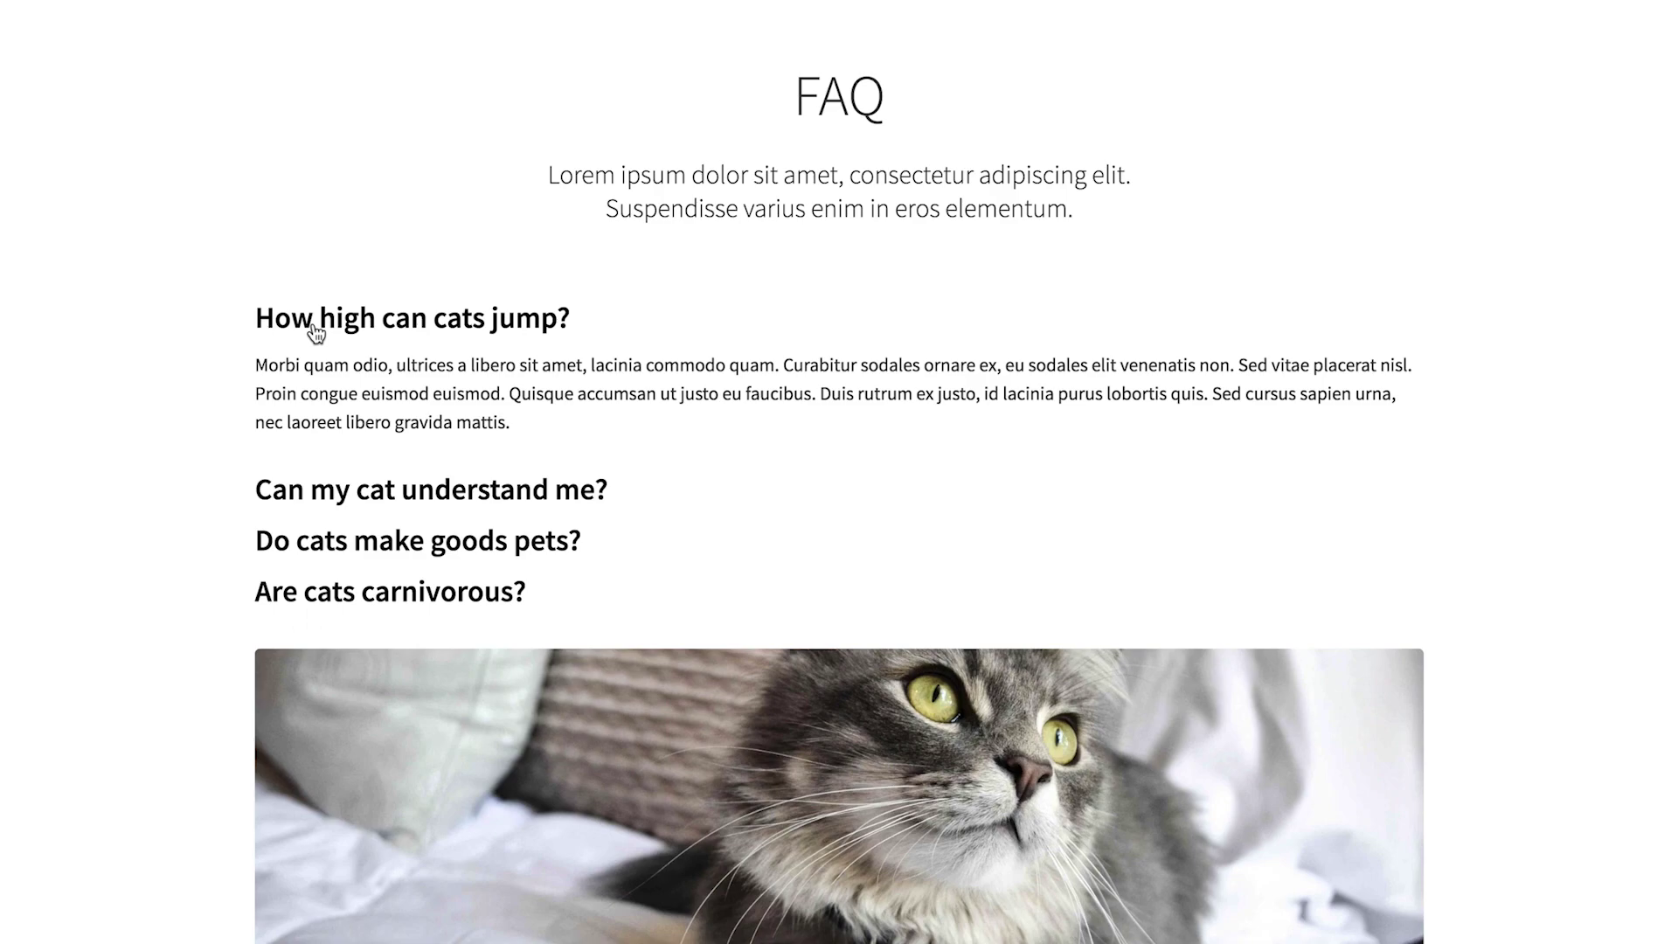